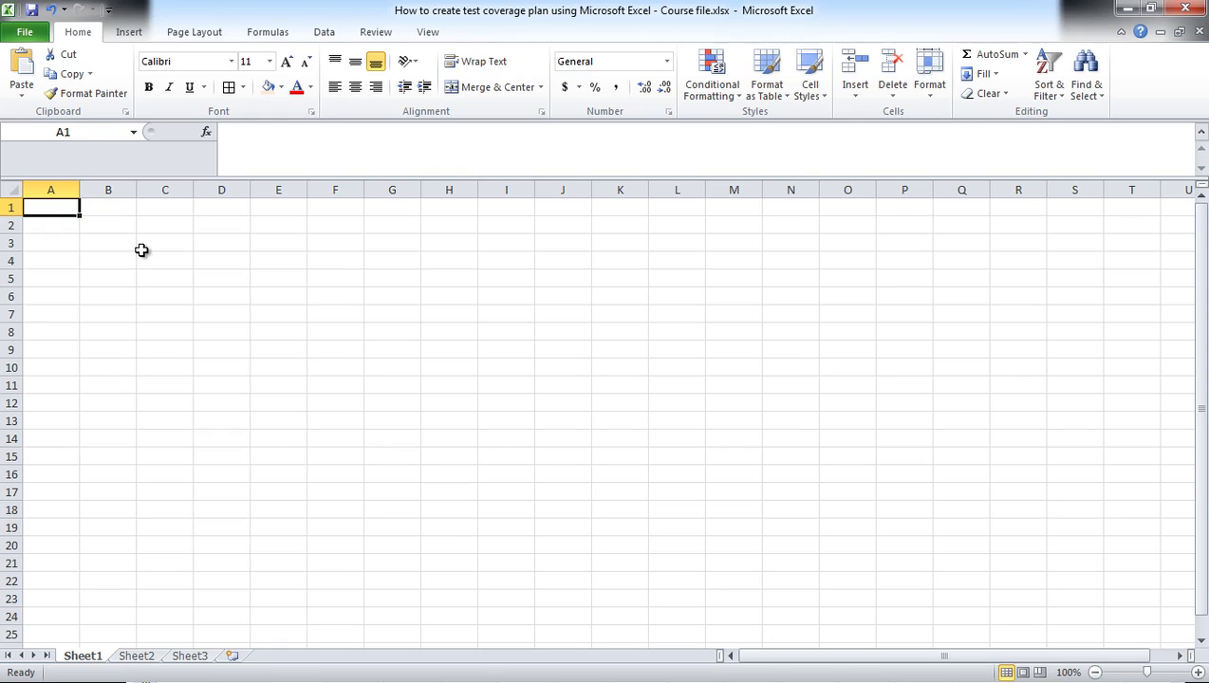
Step: Enter the column headers 'Test Case ID', 'Test Case Name' and 'Test Iteration 1' across row 2
click(69, 229)
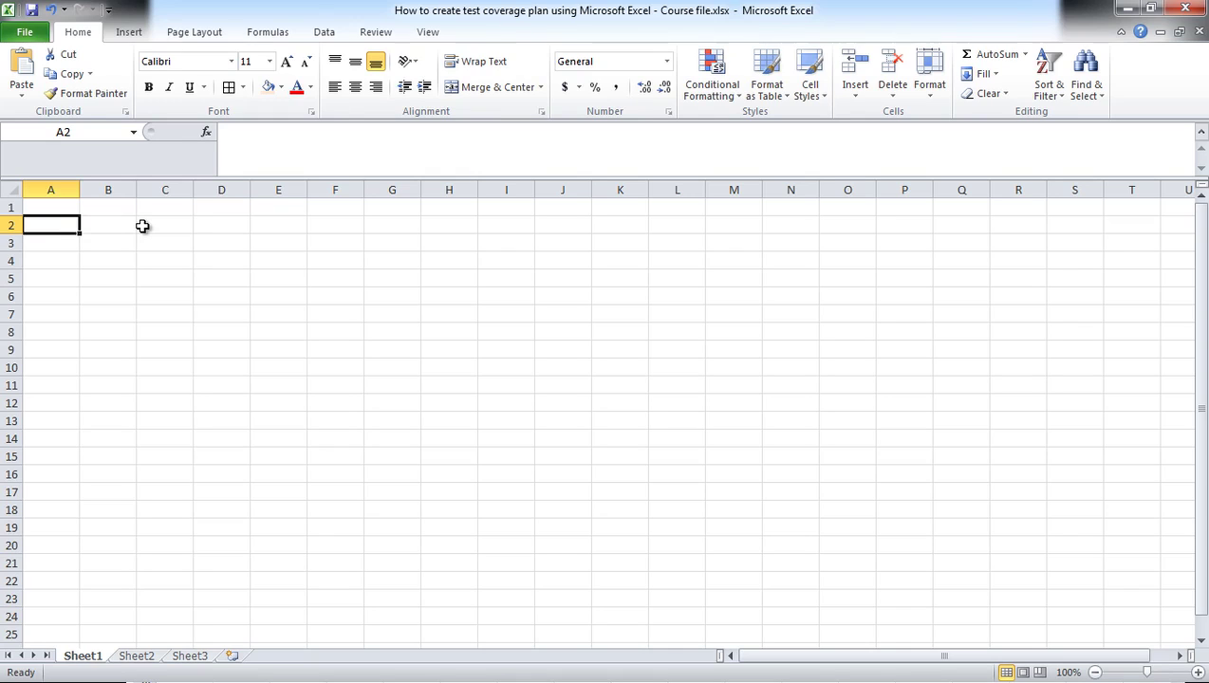
text(Test Case ID)
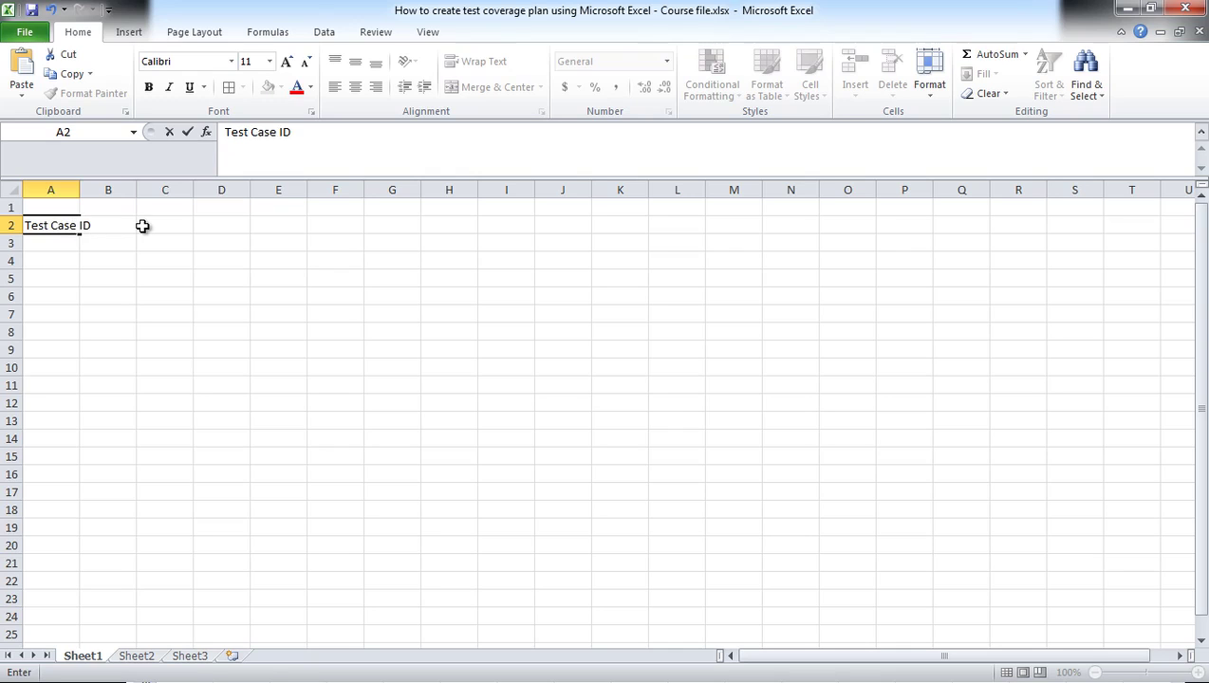
key(Tab)
text(Test Case)
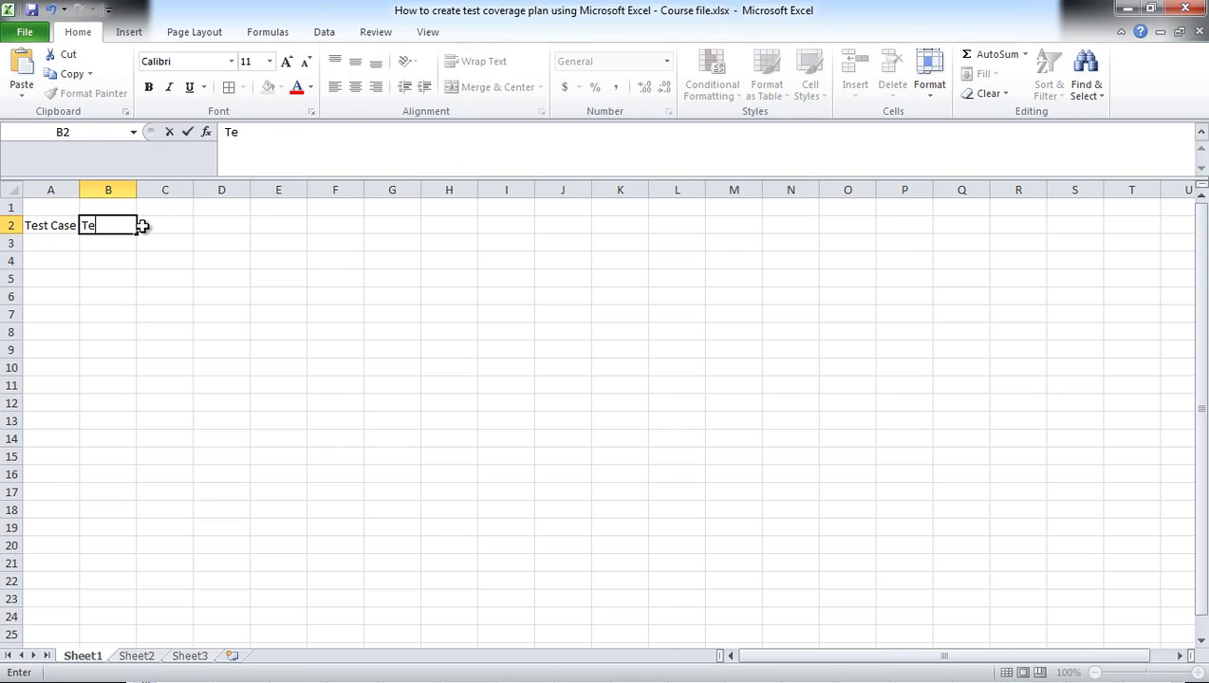
text( Name)
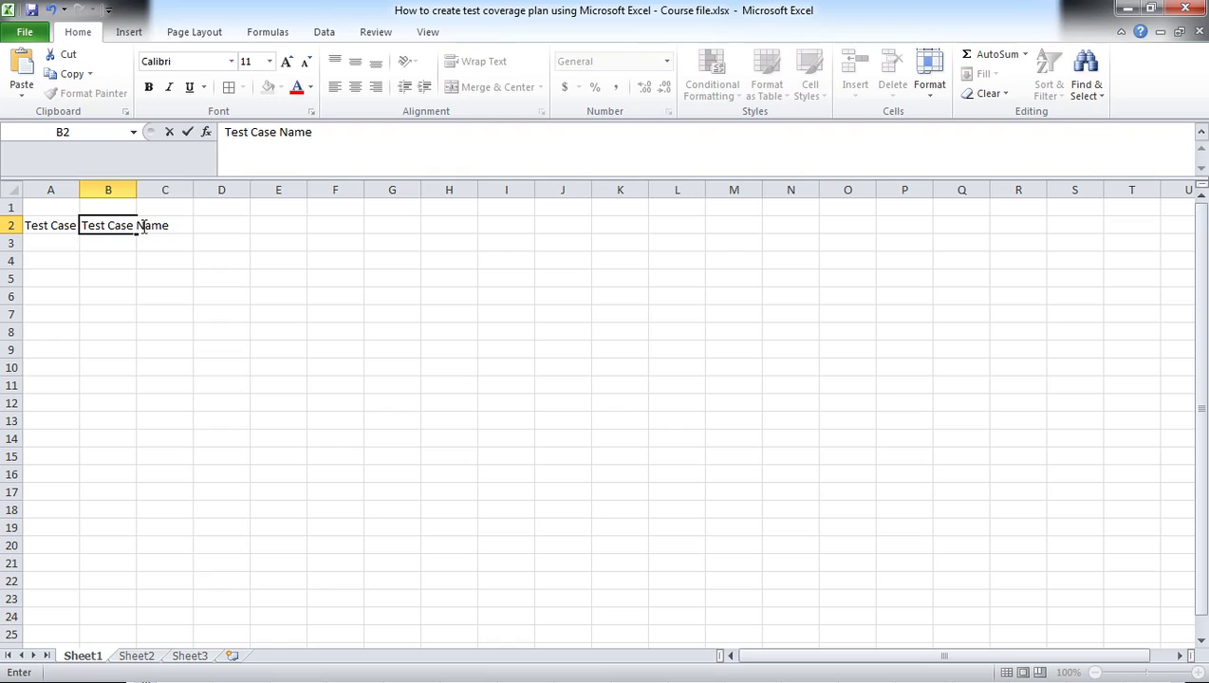
key(Tab)
text(Te)
key(BackSpace)
key(BackSpace)
text(Ite)
key(BackSpace)
key(BackSpace)
key(BackSpace)
text(Test Iteration 1)
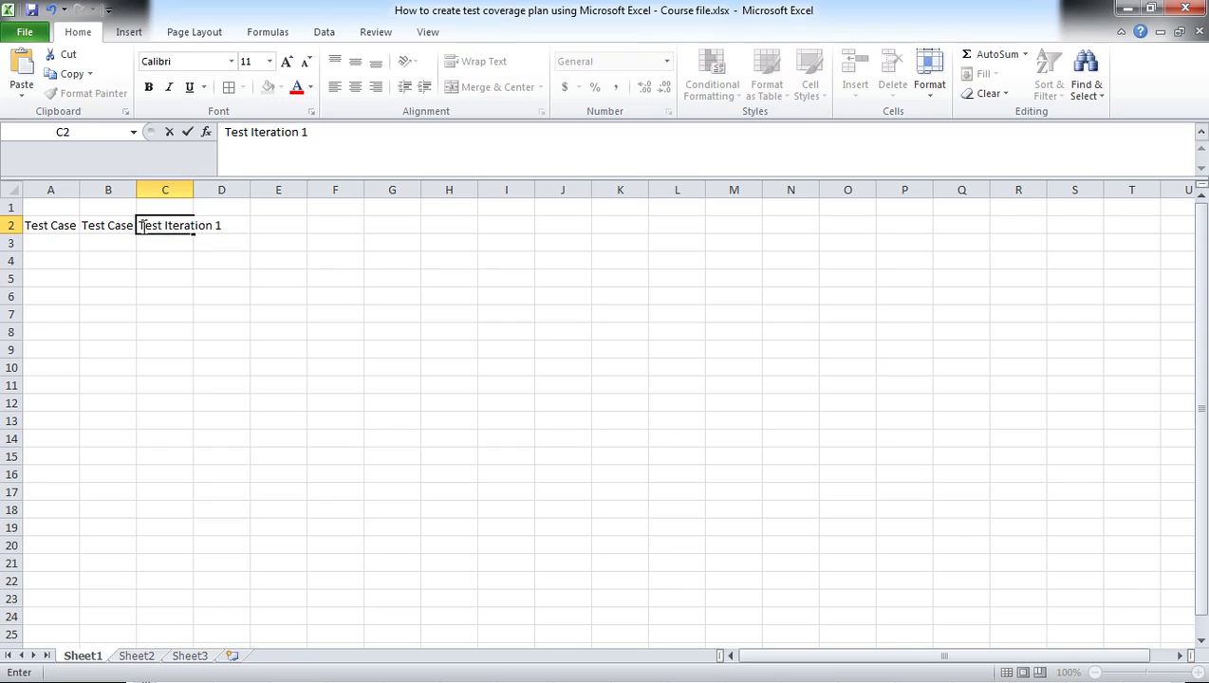
key(Return)
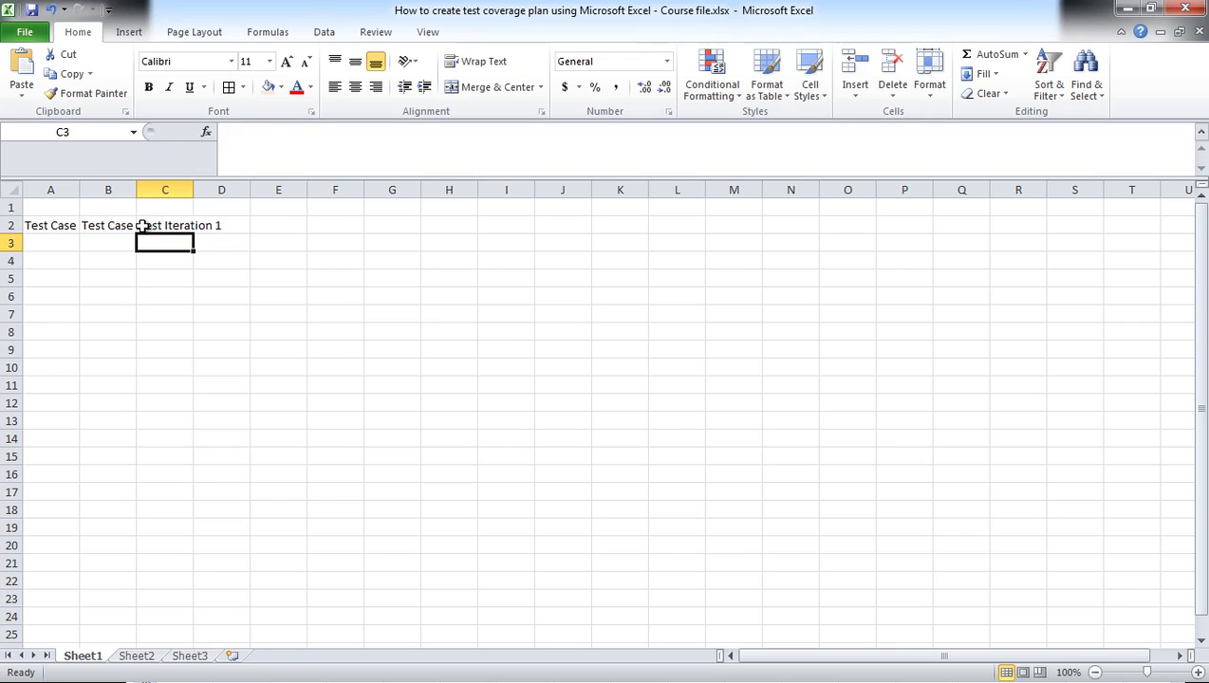
Step: Copy the 'Test Iteration 1' header from C2 into D2:I2
click(163, 226)
key(ctrl+c)
click(224, 227)
drag(266, 229, 518, 227)
key(ctrl+v)
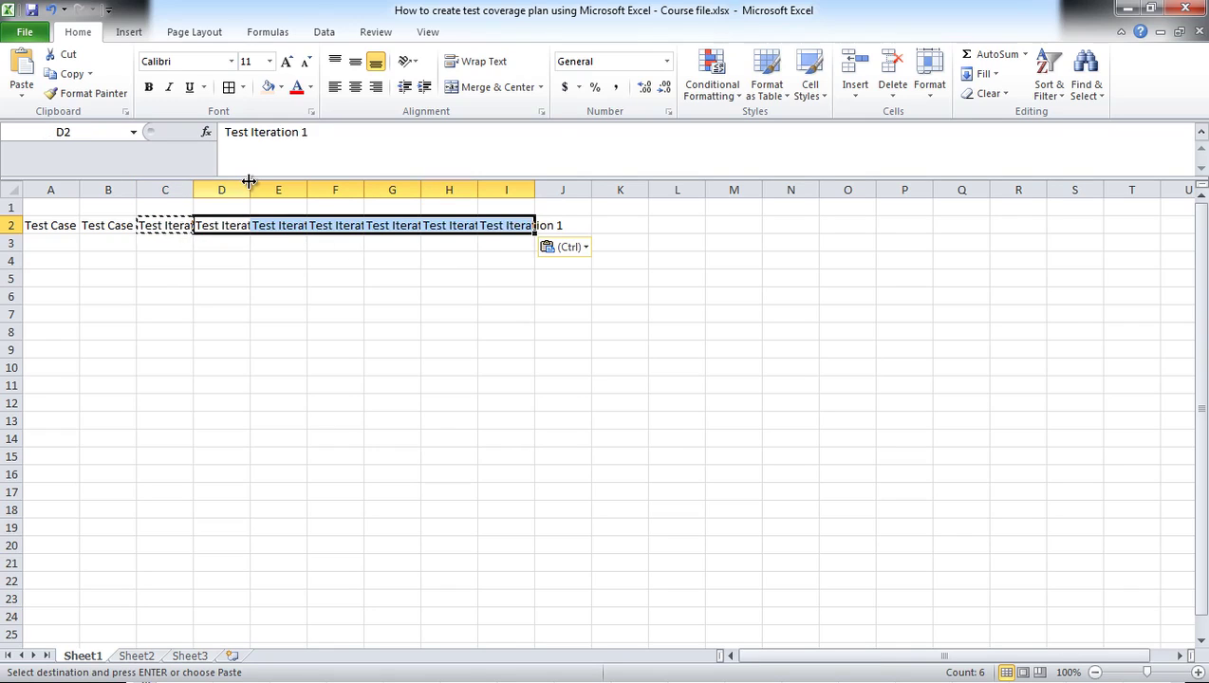
Step: Autofit columns D through I to their header text
double_click(249, 190)
click(327, 190)
double_click(342, 187)
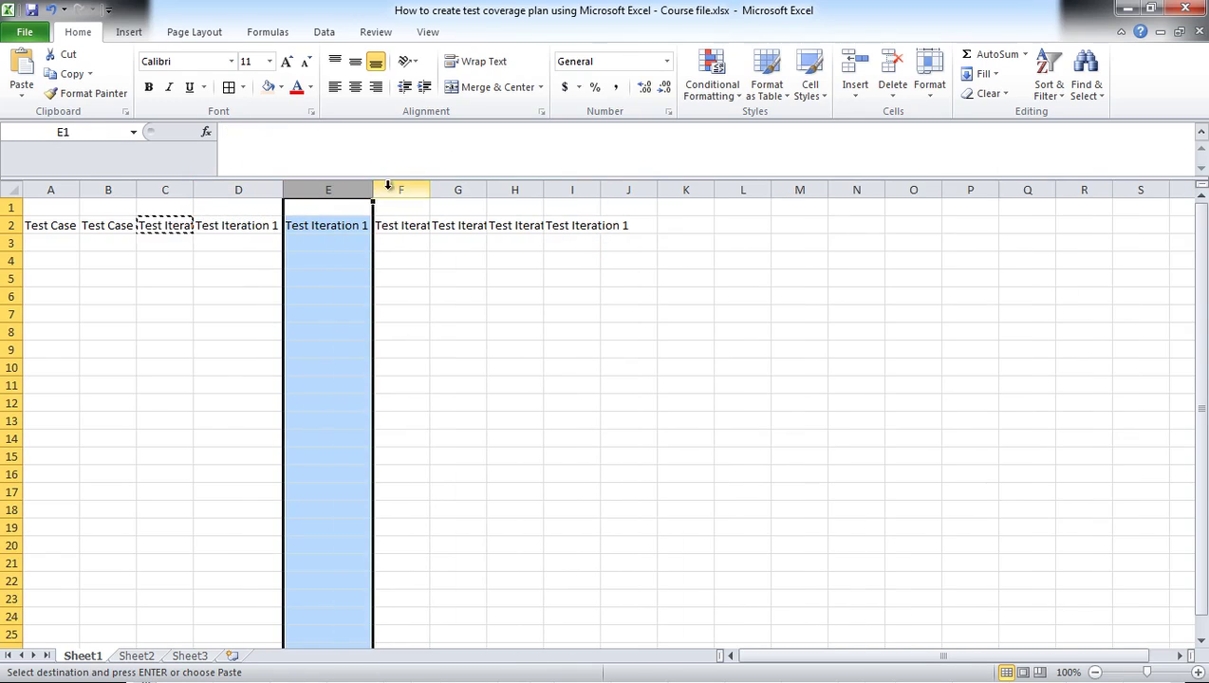
double_click(427, 187)
double_click(520, 191)
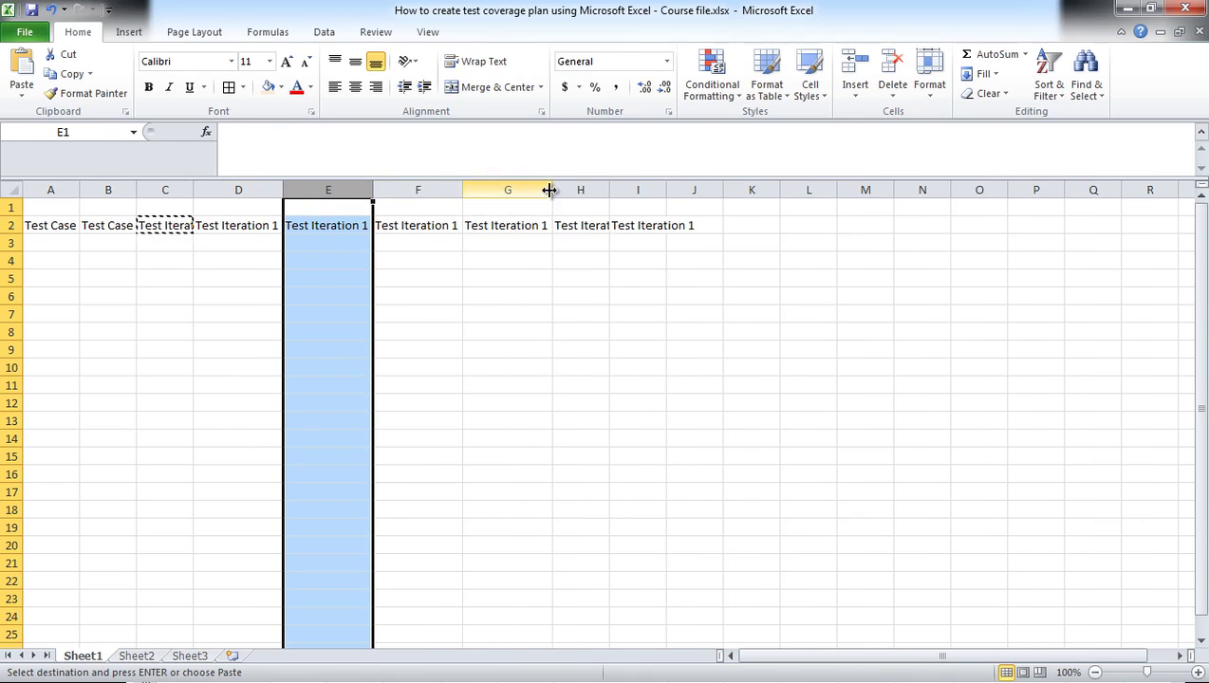
double_click(609, 189)
double_click(696, 190)
Step: Renumber the headers in E2:I2 to Test Iteration 2, 3, 4, 5 and 6
click(277, 225)
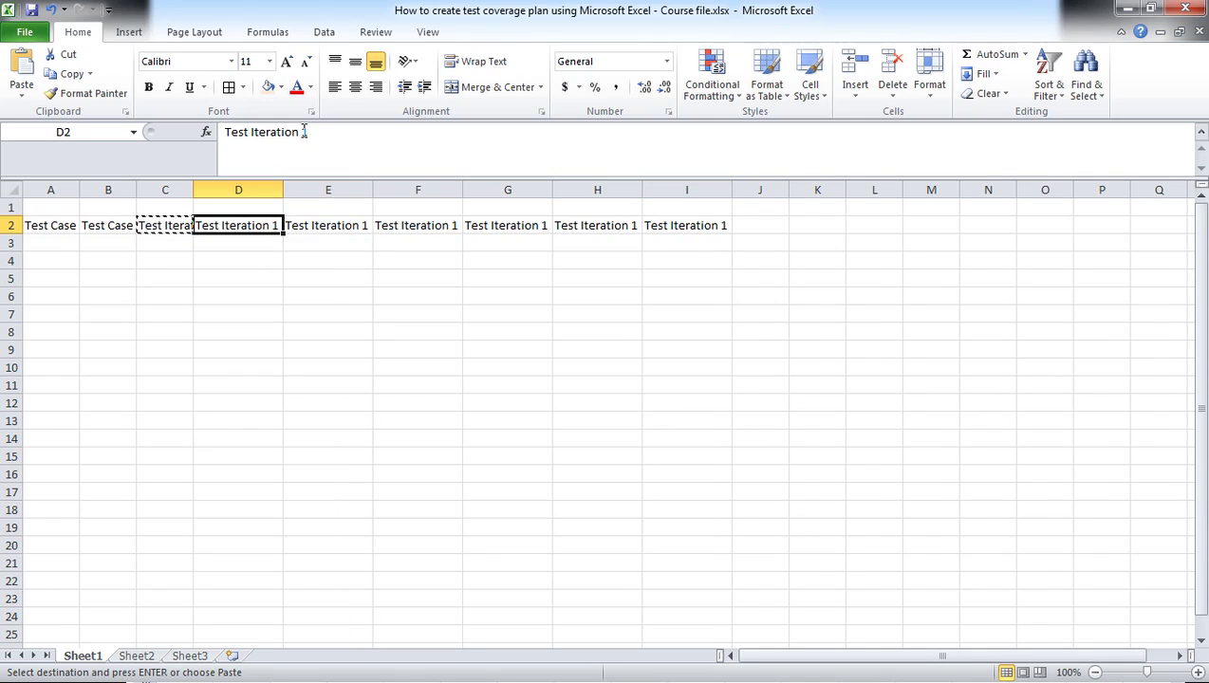
click(315, 225)
click(304, 132)
double_click(305, 132)
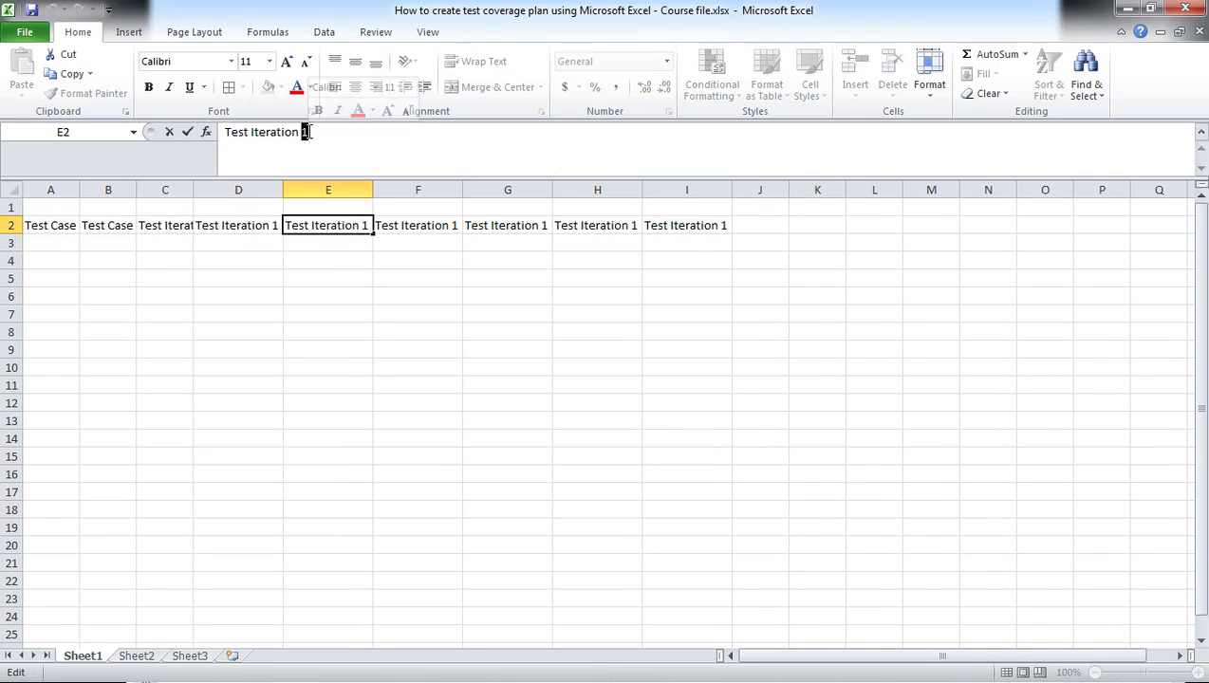
text(2)
click(406, 226)
double_click(304, 131)
text(3)
click(496, 225)
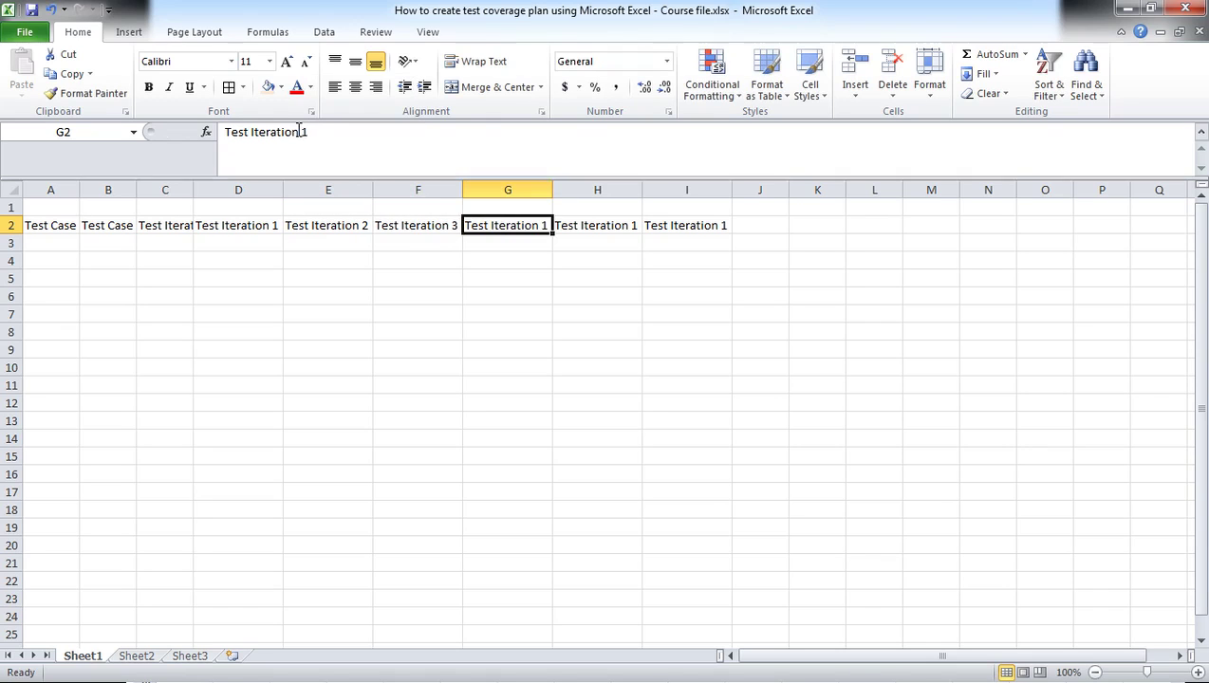
double_click(305, 131)
text(4)
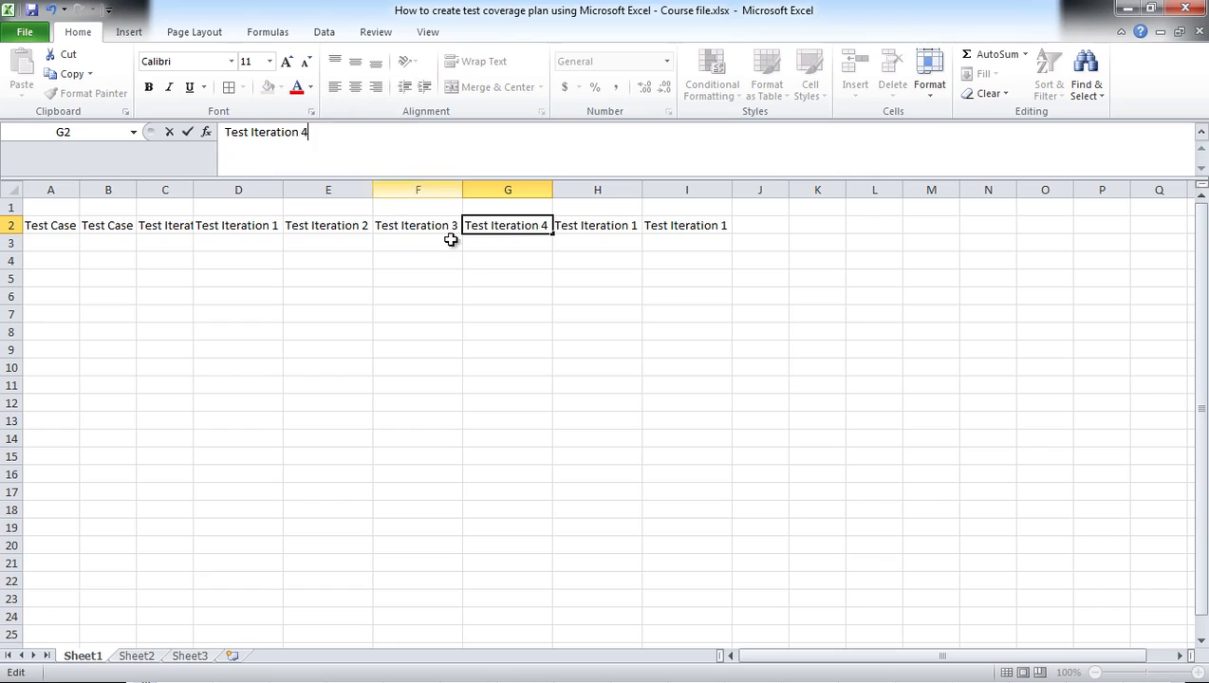
click(578, 224)
double_click(304, 132)
text(5)
click(650, 226)
double_click(305, 131)
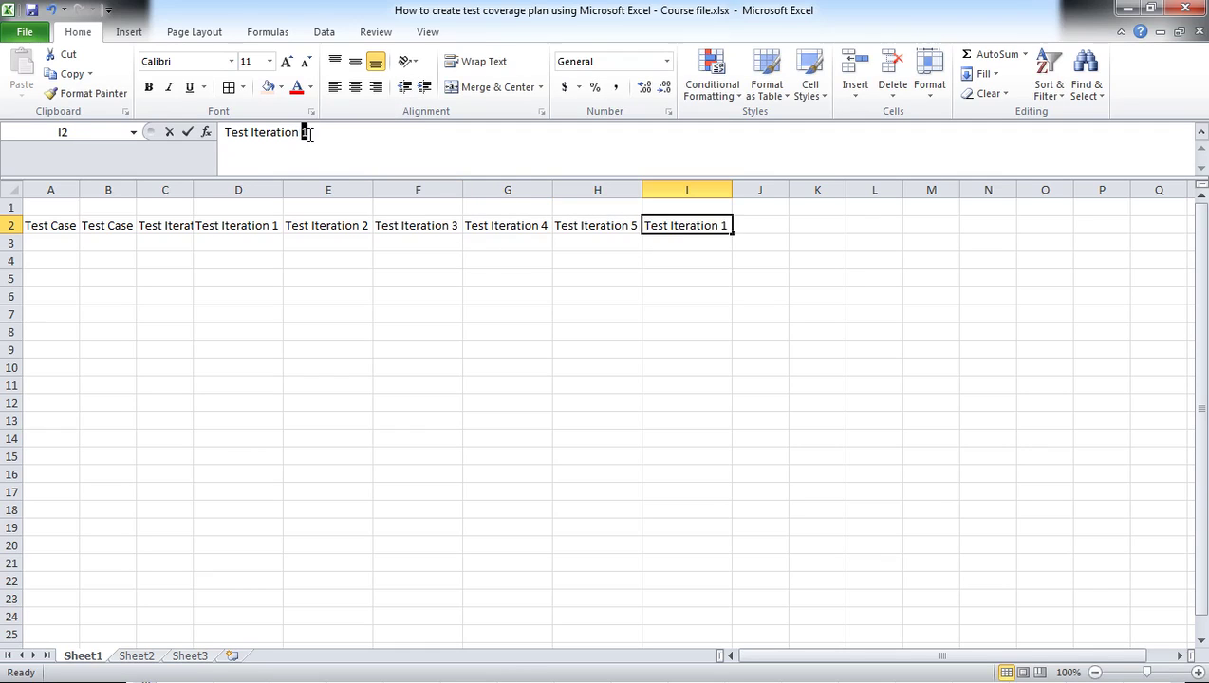
text(6)
click(764, 227)
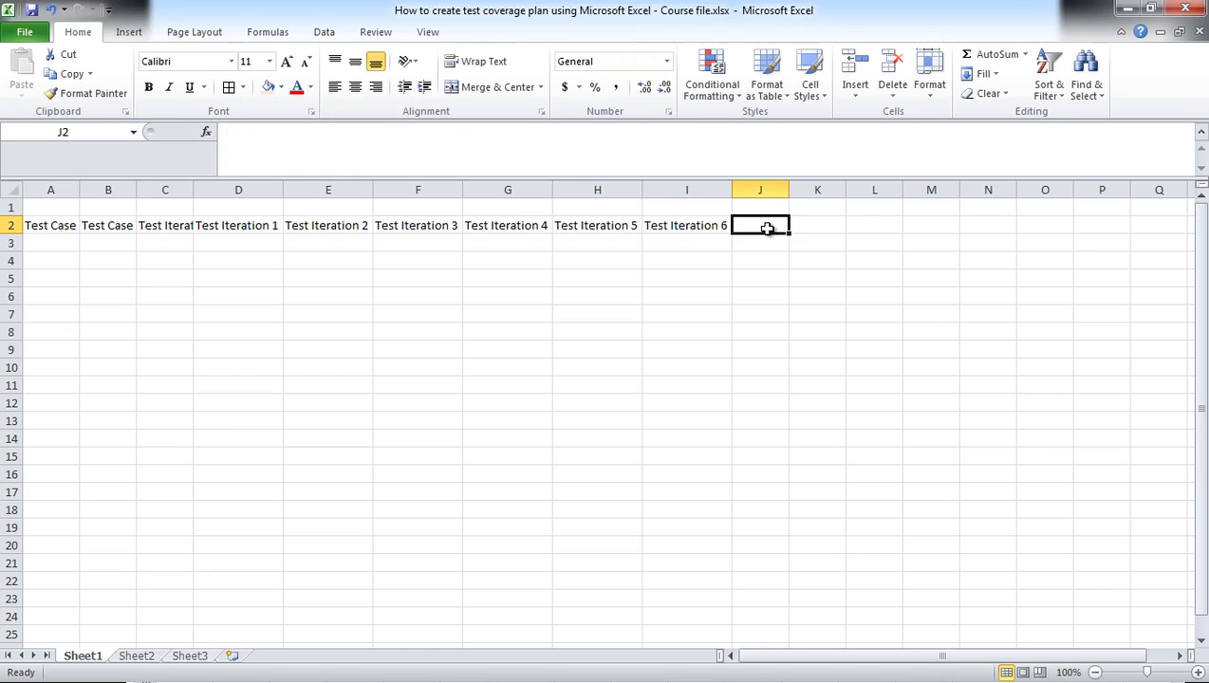
Step: Copy the iteration header into J2, widen column J, and change it to 'Test Iteration 7'
click(658, 225)
key(ctrl+c)
click(745, 225)
key(ctrl+v)
drag(788, 190, 839, 190)
click(302, 132)
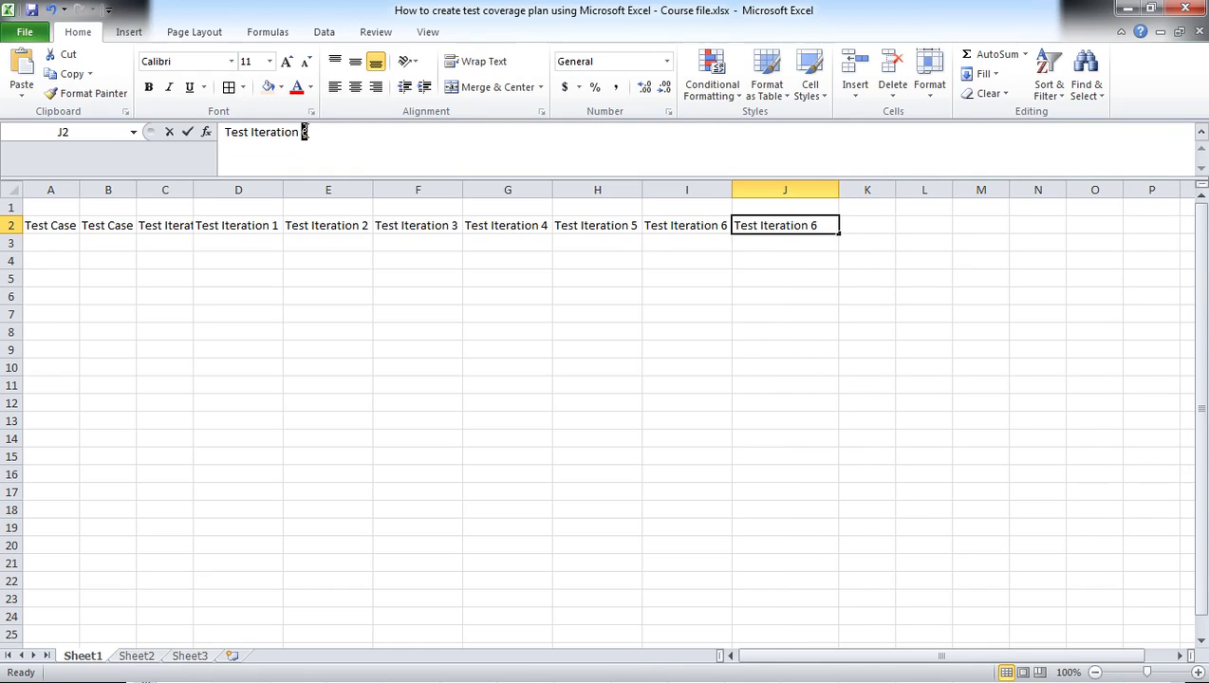
double_click(304, 132)
text(7)
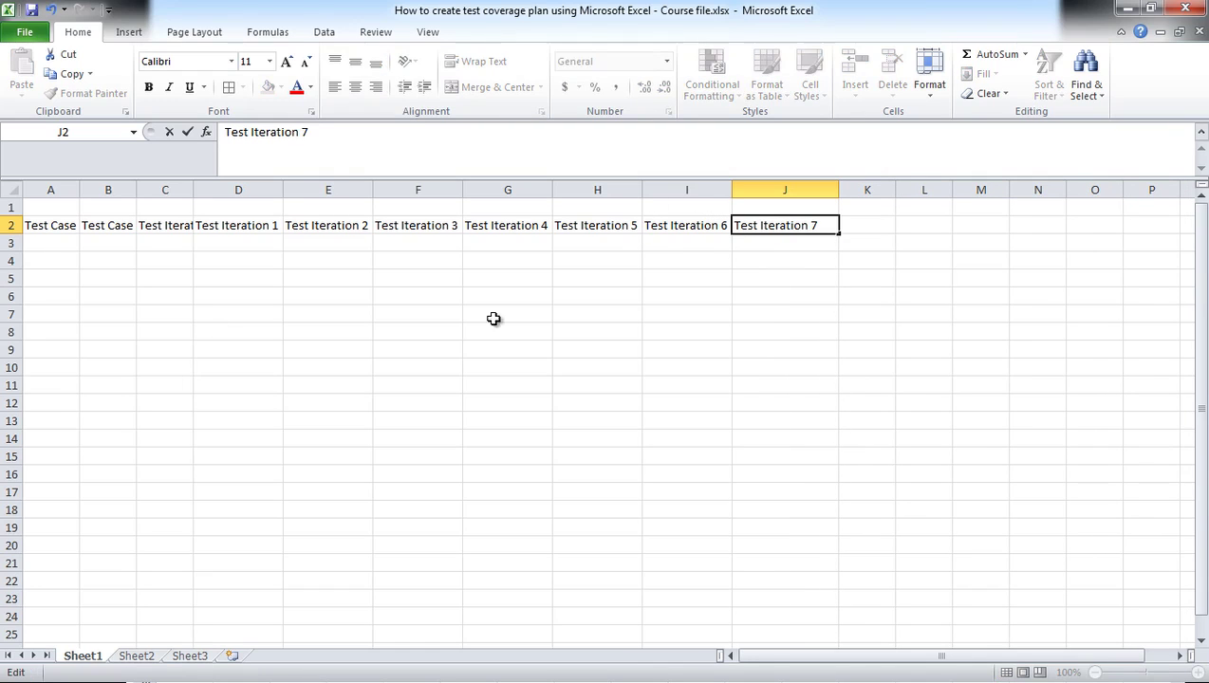
click(841, 274)
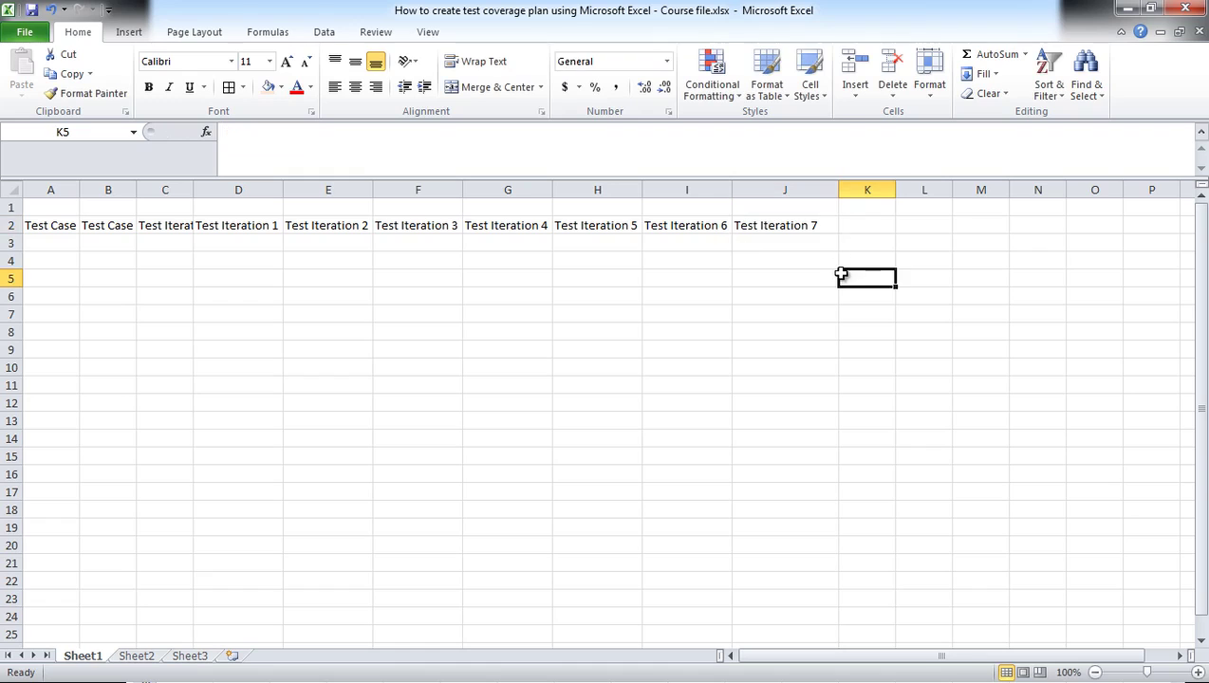
click(862, 225)
Step: Enter 'Comments' in K2, then make header row A2:L2 bold with a light orange fill
text(Comments)
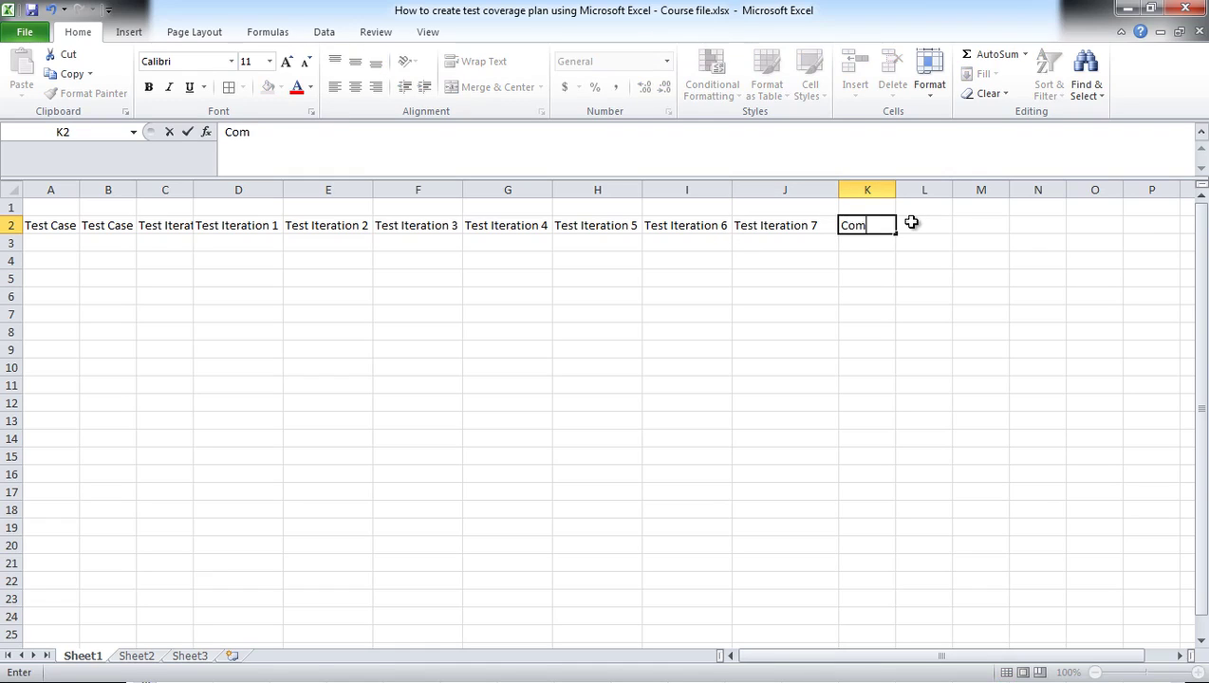
click(593, 324)
drag(58, 228, 863, 232)
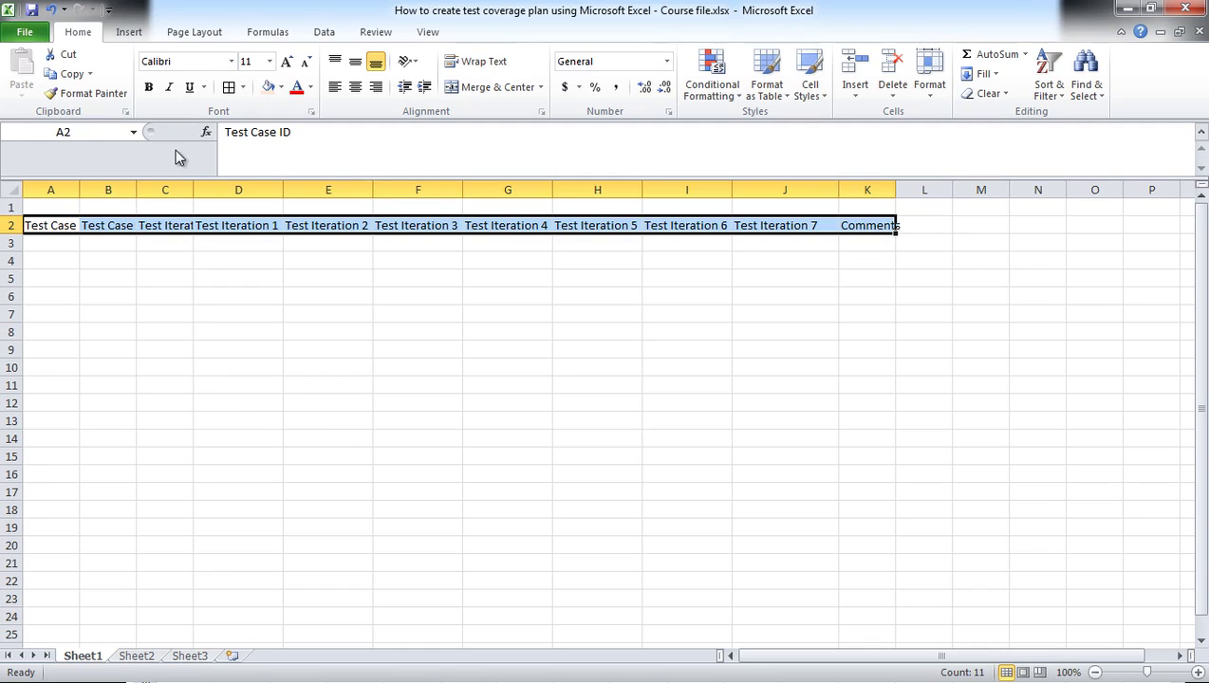
click(148, 87)
click(281, 87)
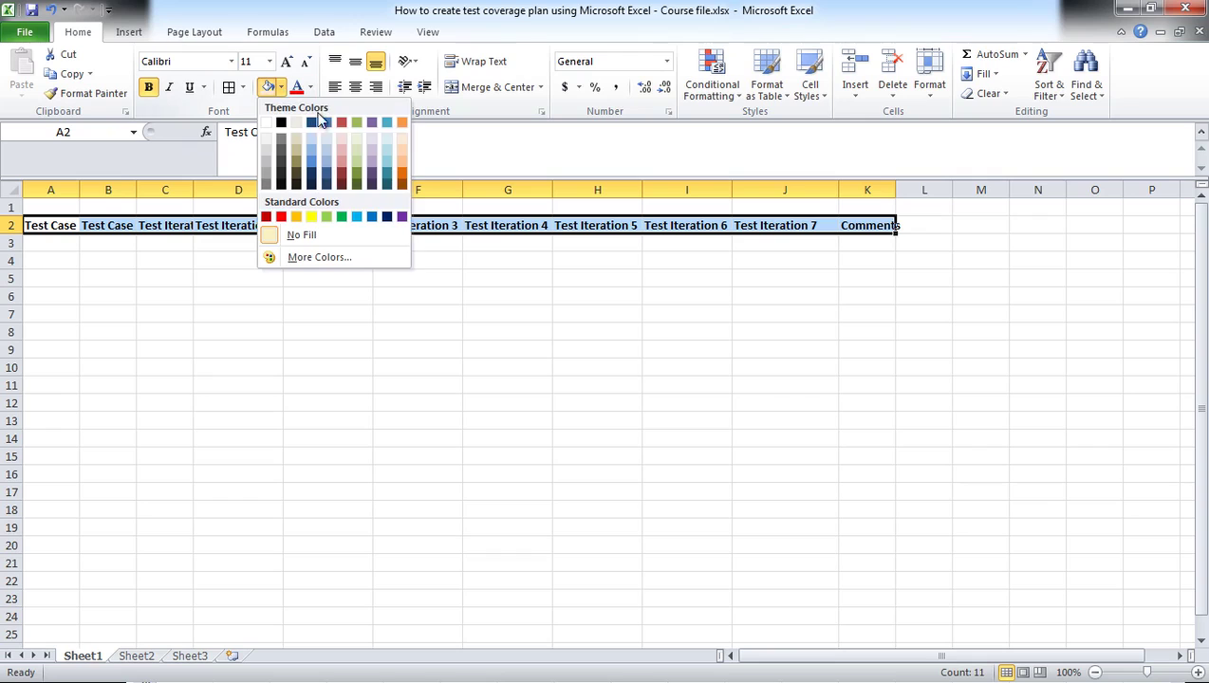
click(398, 140)
click(418, 294)
Step: Apply All Borders to A2:K19 and widen columns A and C to fit their headers
drag(38, 227, 853, 438)
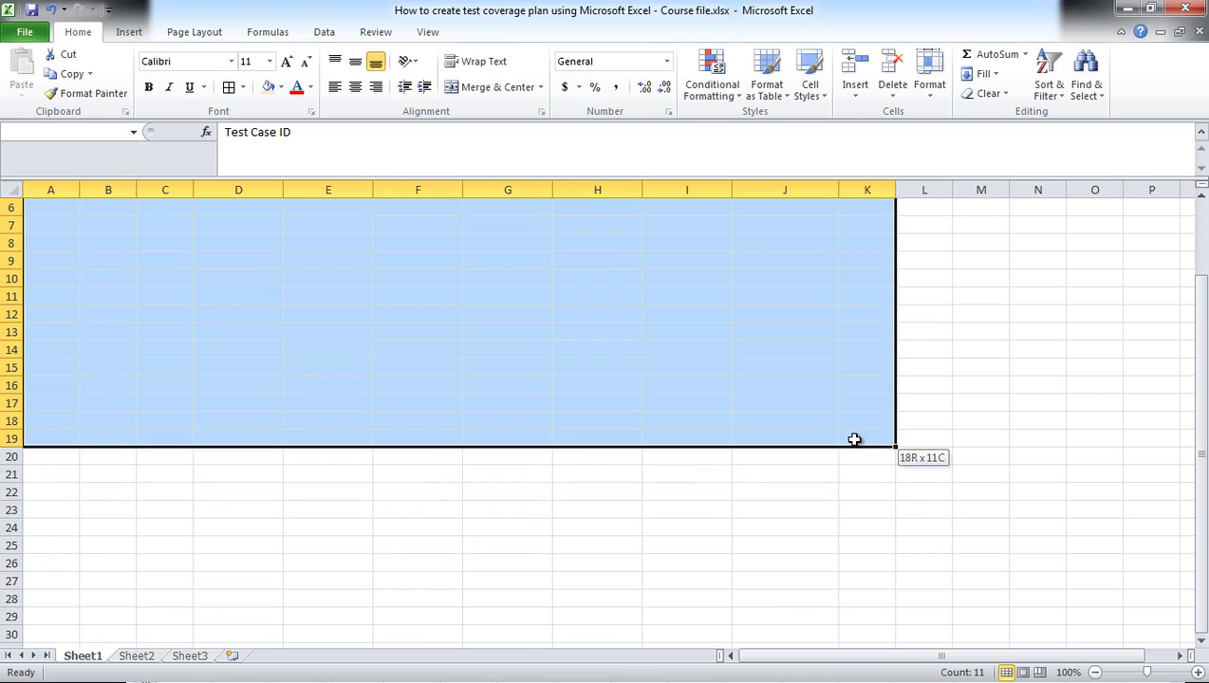
click(231, 88)
scroll(919, 270, up, 2)
click(1201, 259)
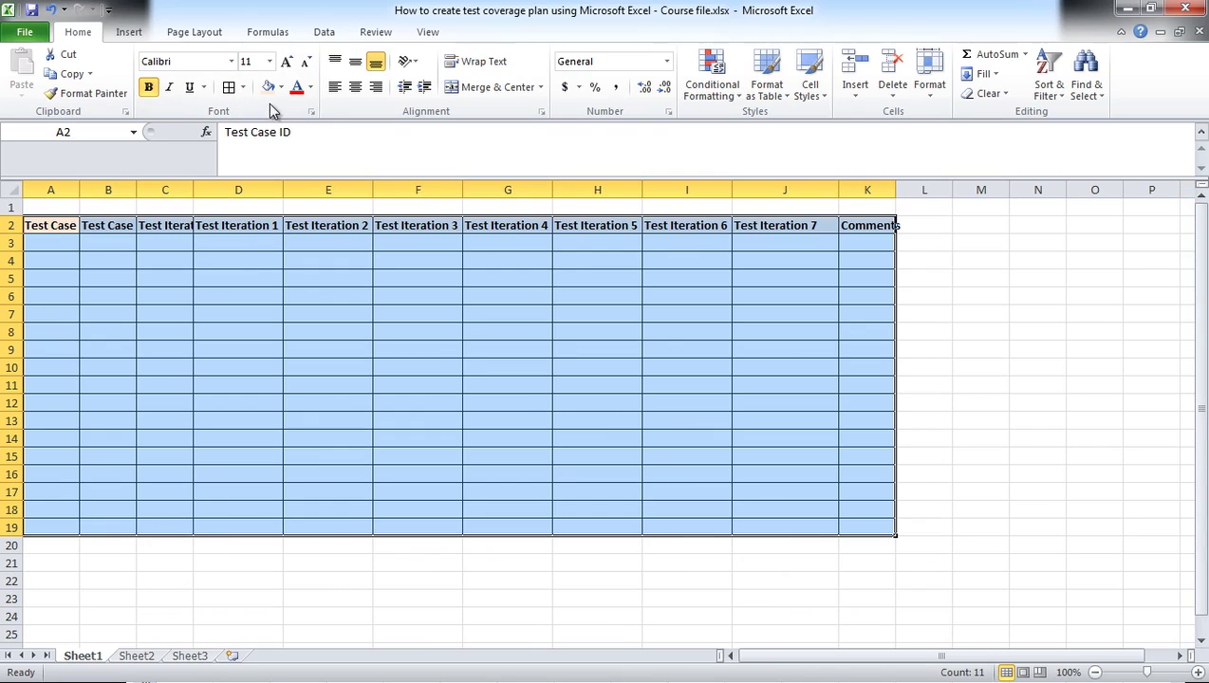
drag(81, 188, 324, 186)
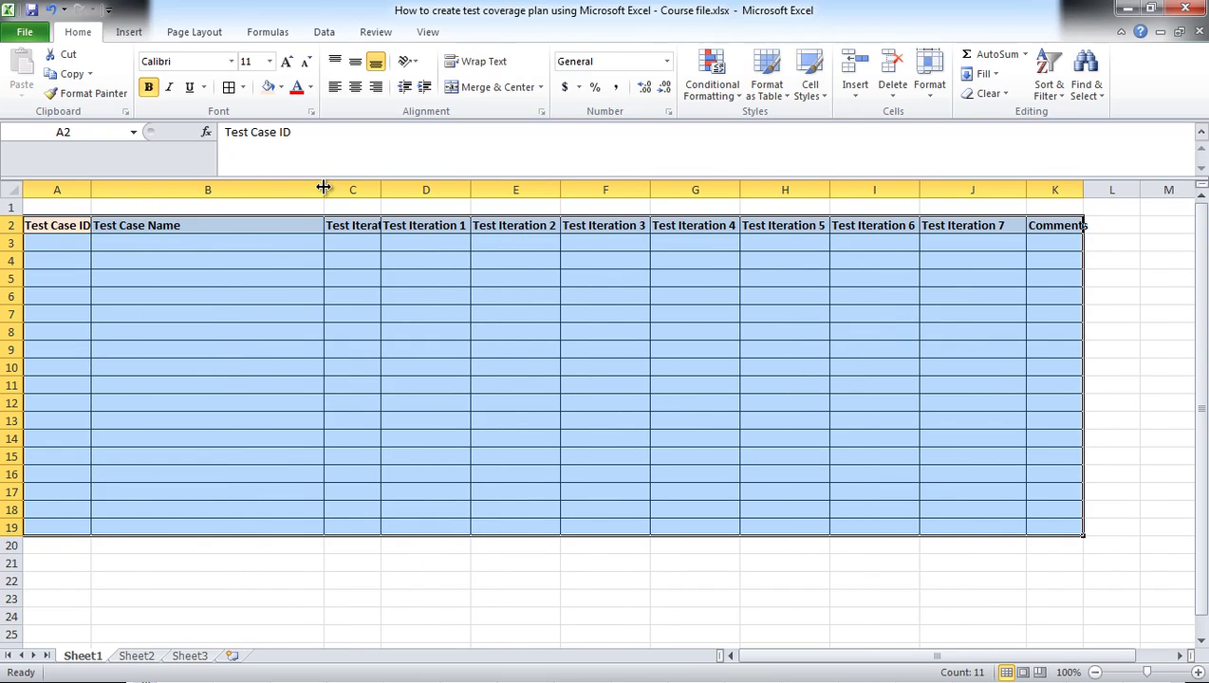
double_click(381, 186)
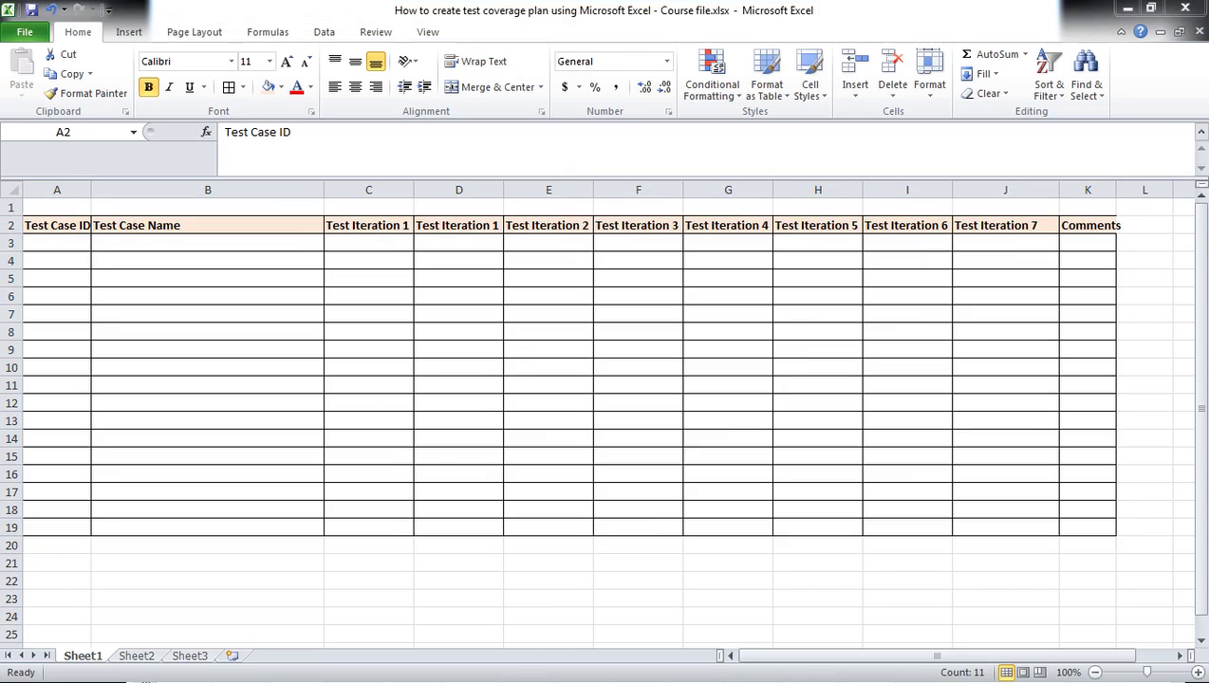
Step: Enter test case UI 1.1 in A3 with the name 'Validate User login' in B3
click(51, 242)
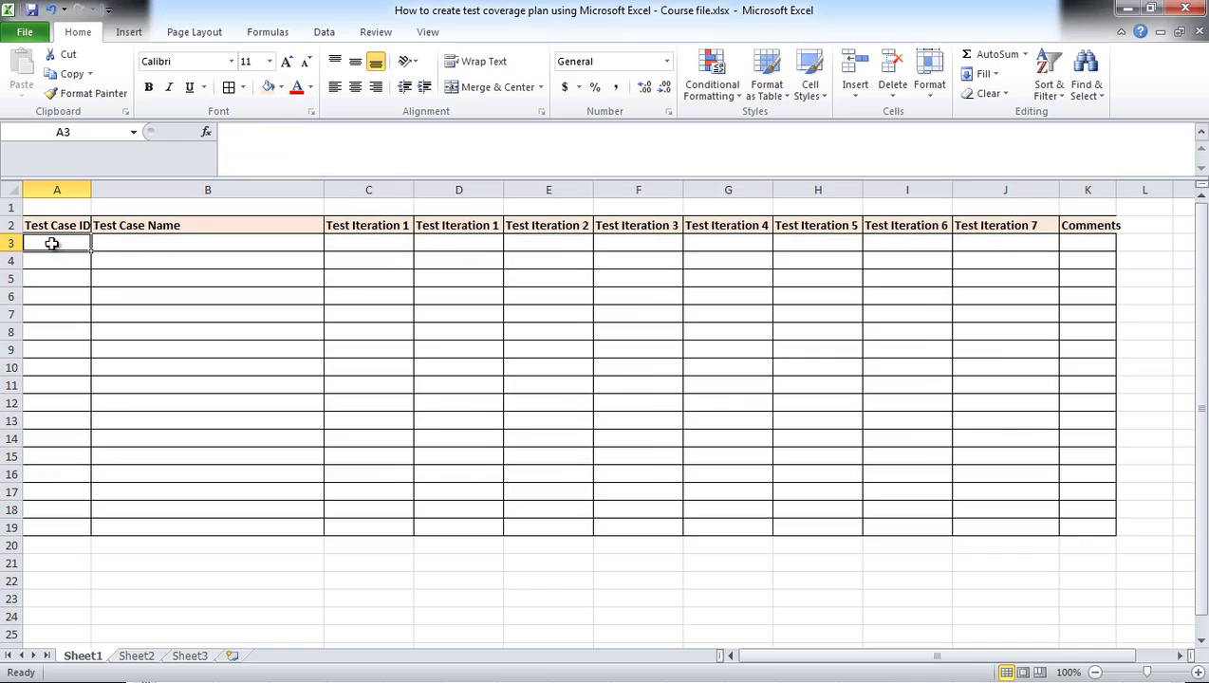
text(UI)
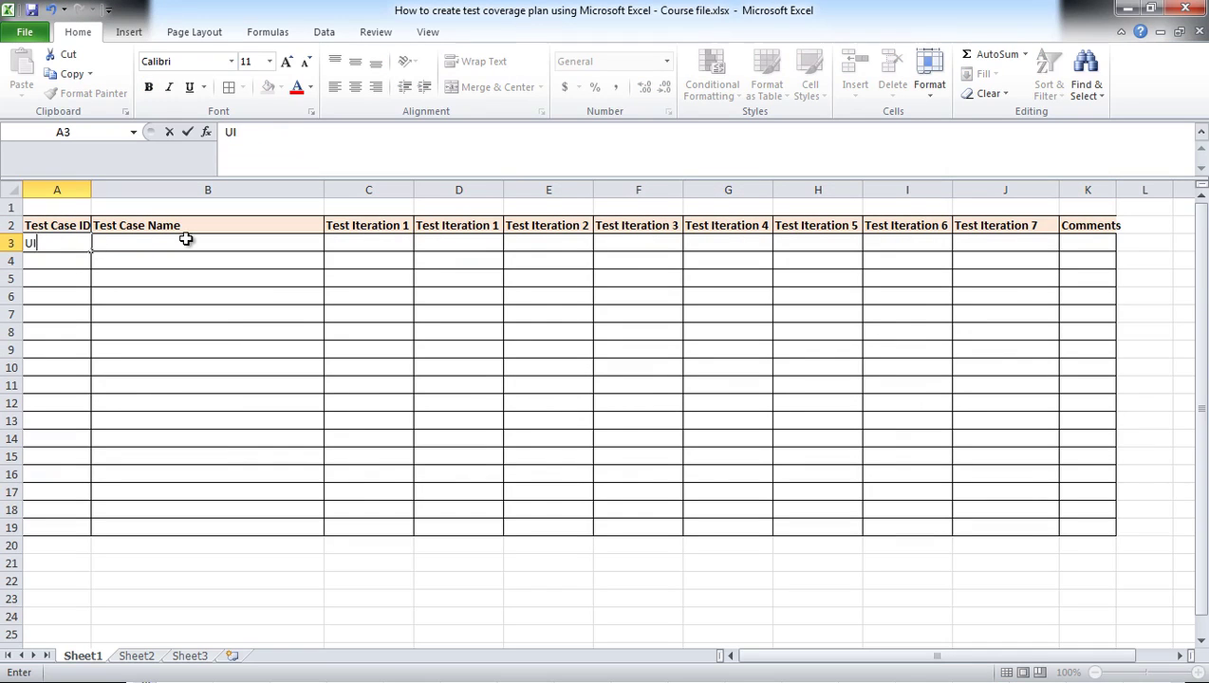
text( 1.1)
click(186, 239)
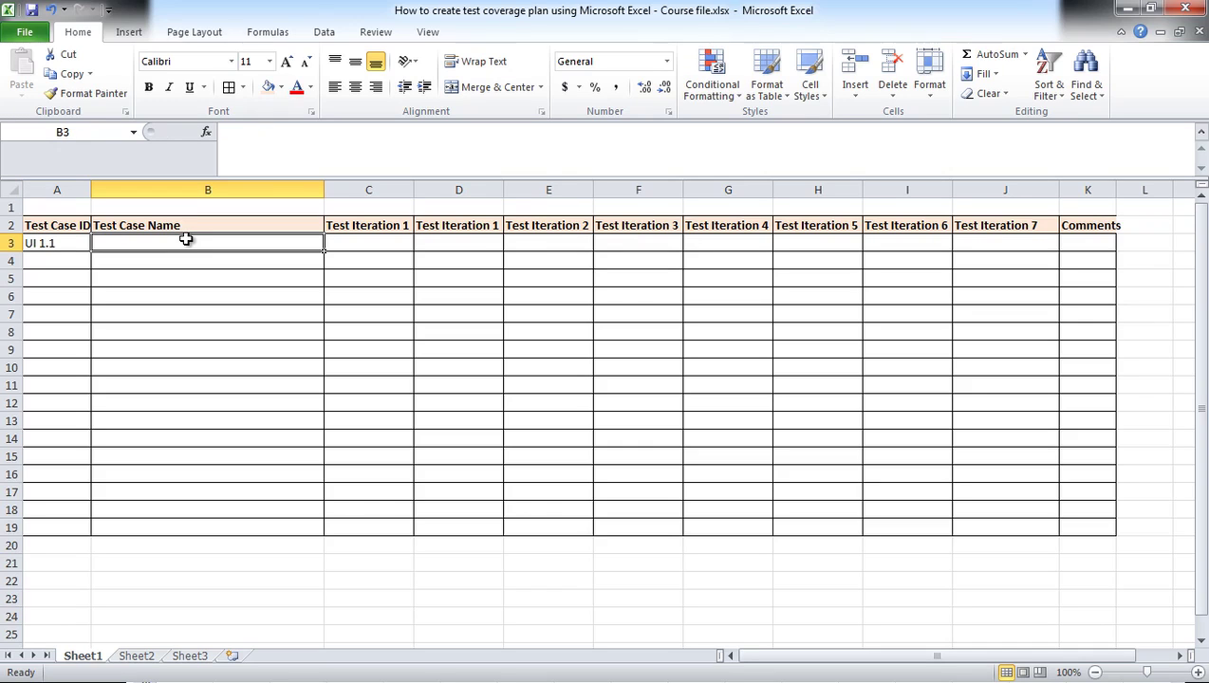
text(Val)
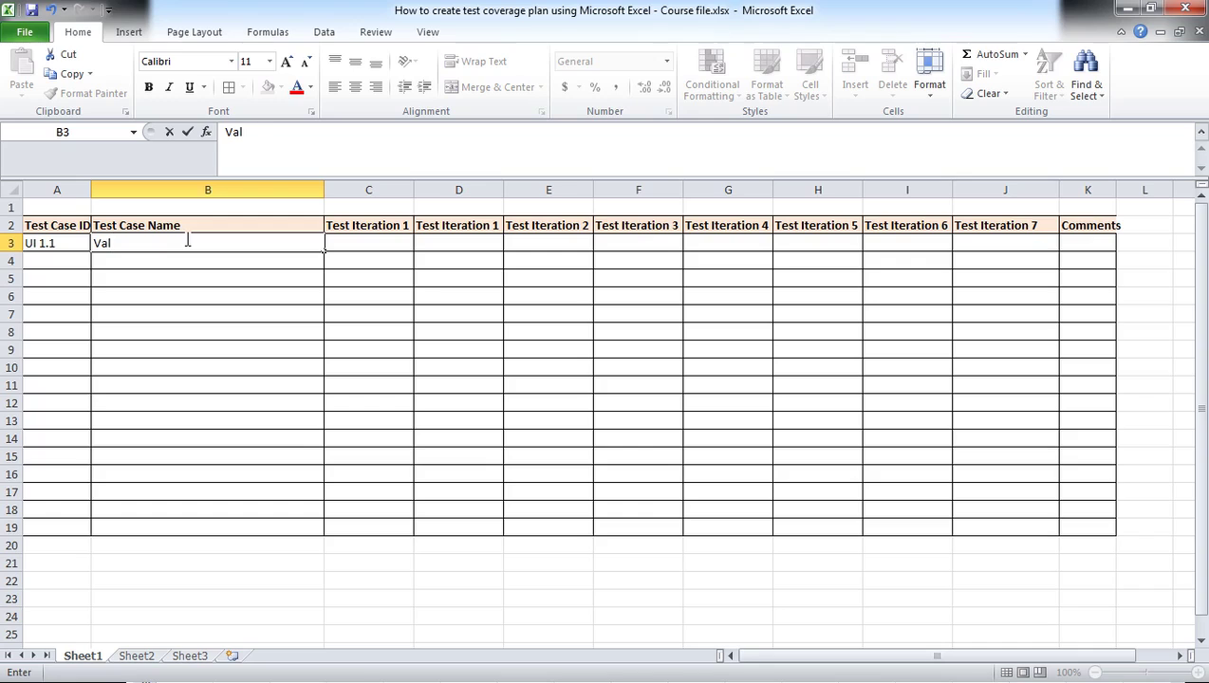
text(idate user)
key(BackSpace)
key(BackSpace)
key(BackSpace)
key(BackSpace)
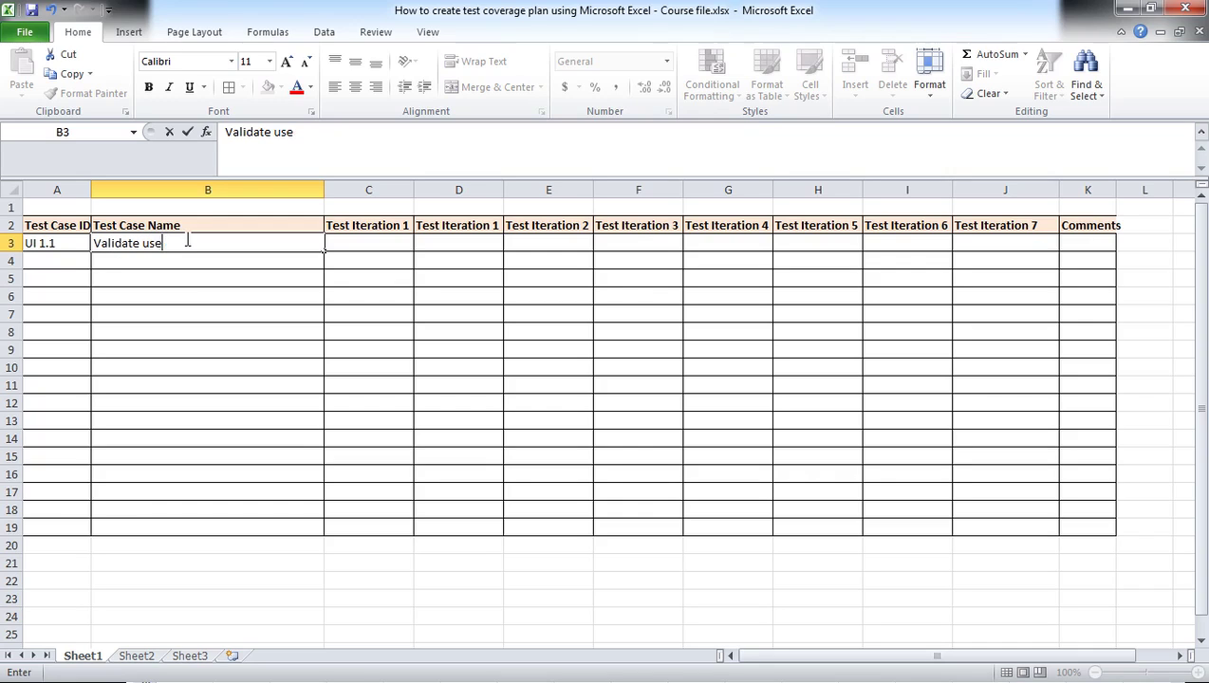
text(user)
key(BackSpace)
key(BackSpace)
key(BackSpace)
key(BackSpace)
text(User login)
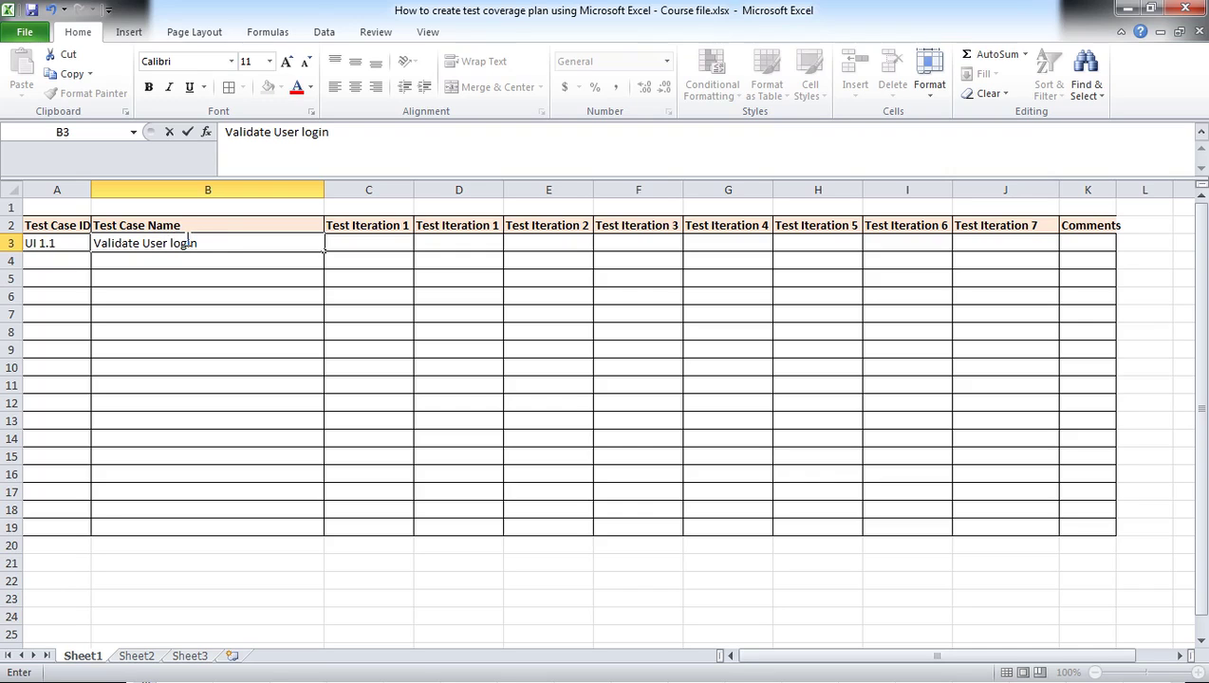
click(205, 262)
Step: Add UI 1.2 'Change user password' and UI 1.3 'Change User Profile setting' in rows 4–5
click(63, 262)
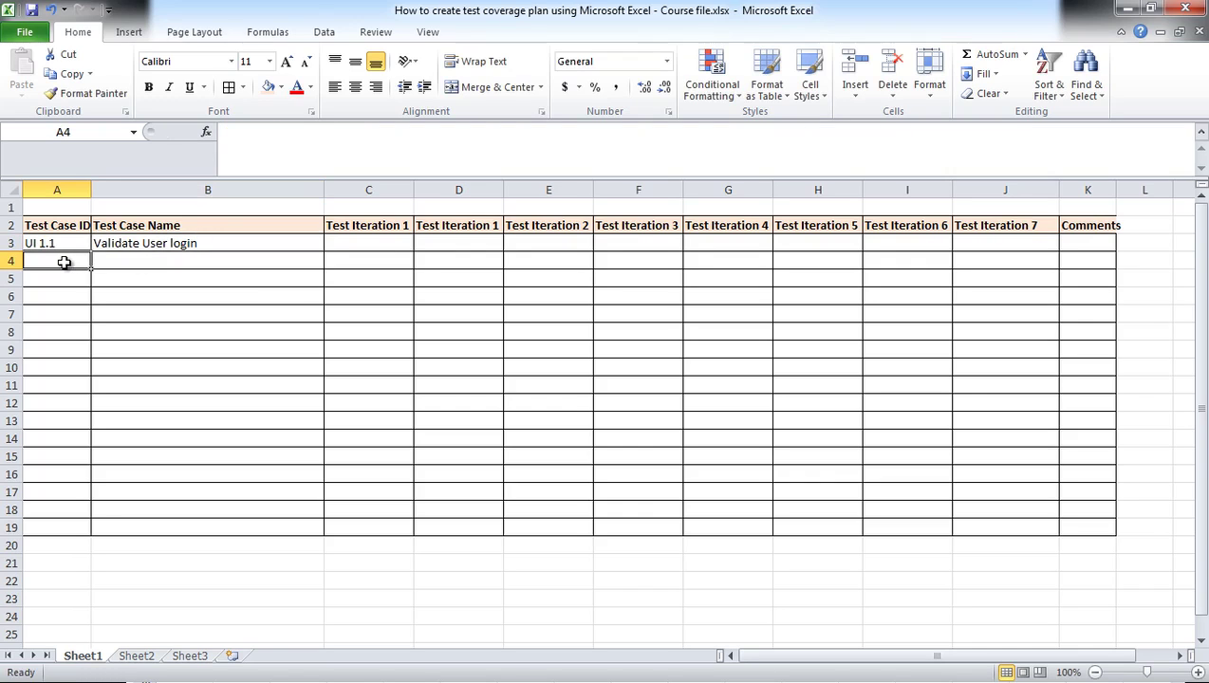
text(UI)
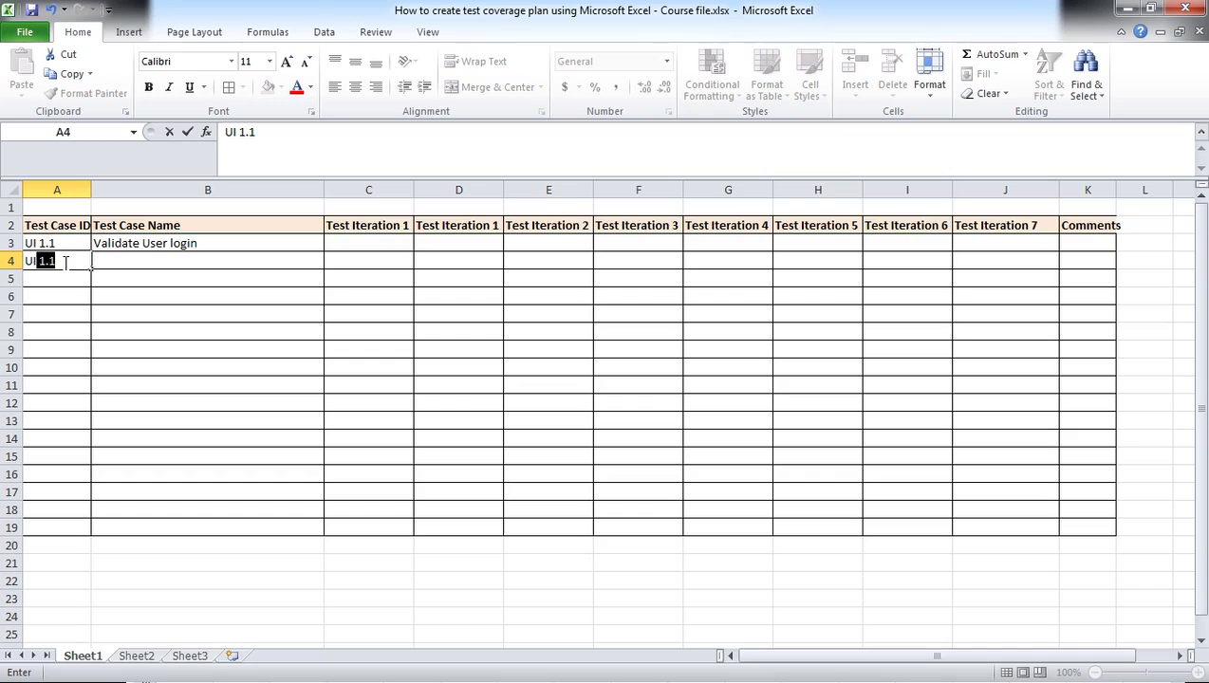
text( 1.2)
key(Tab)
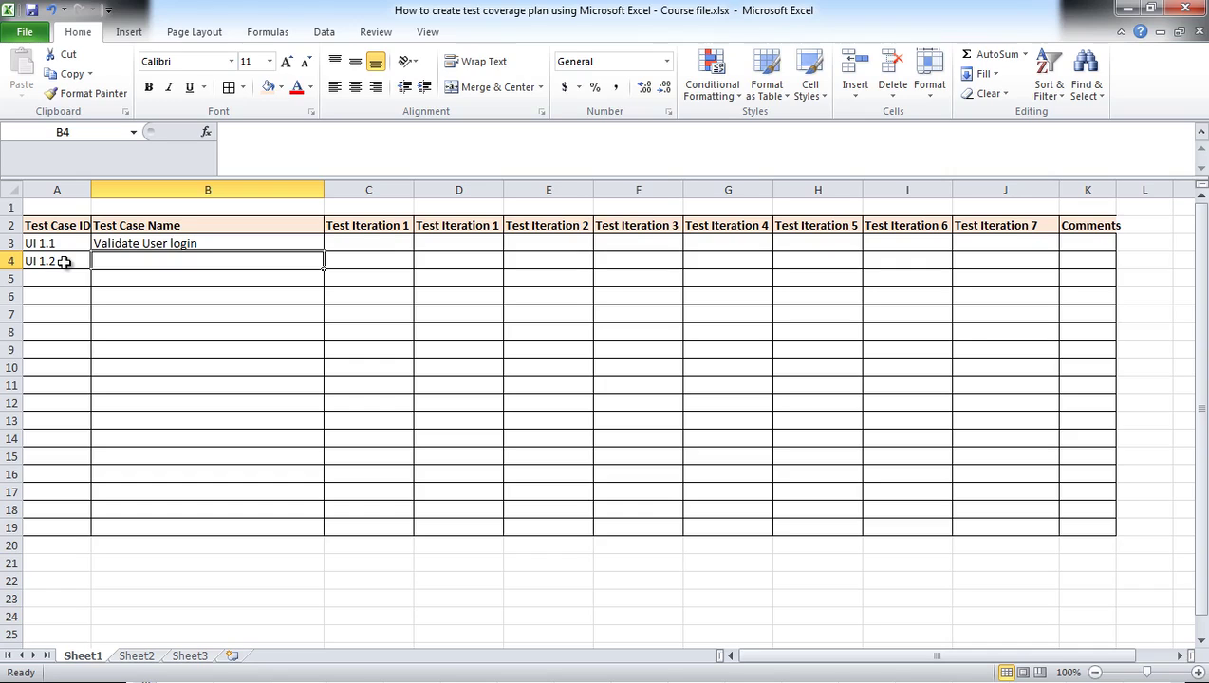
text(Change user)
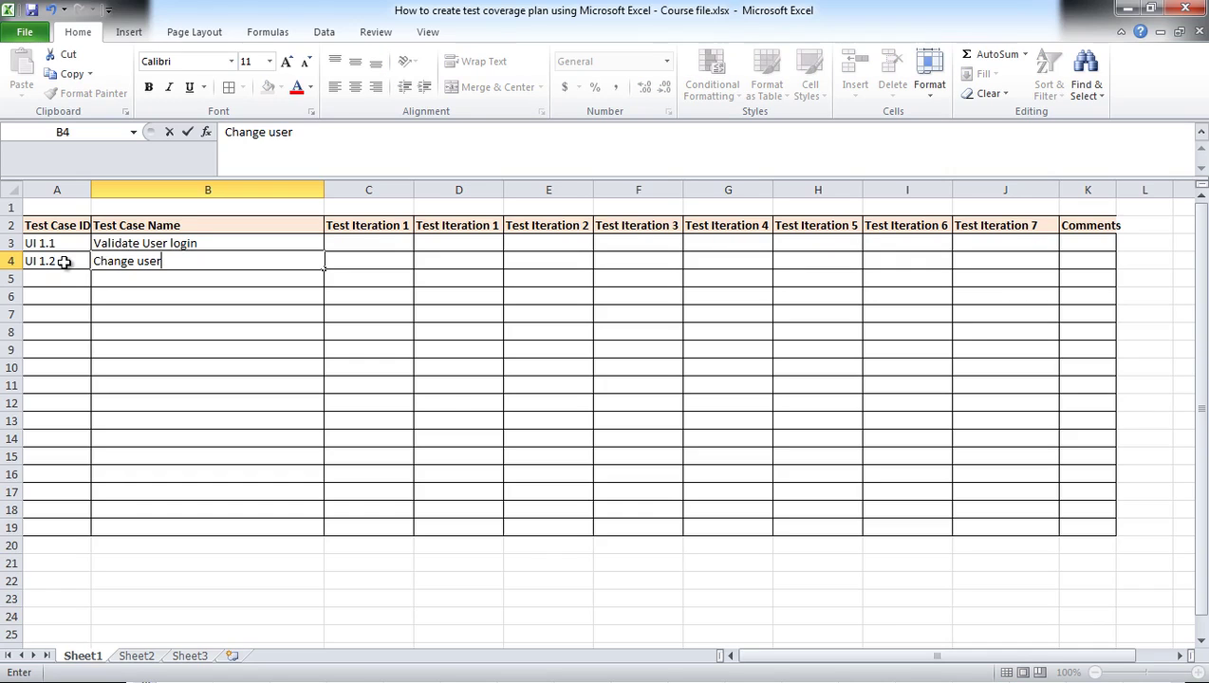
text( password)
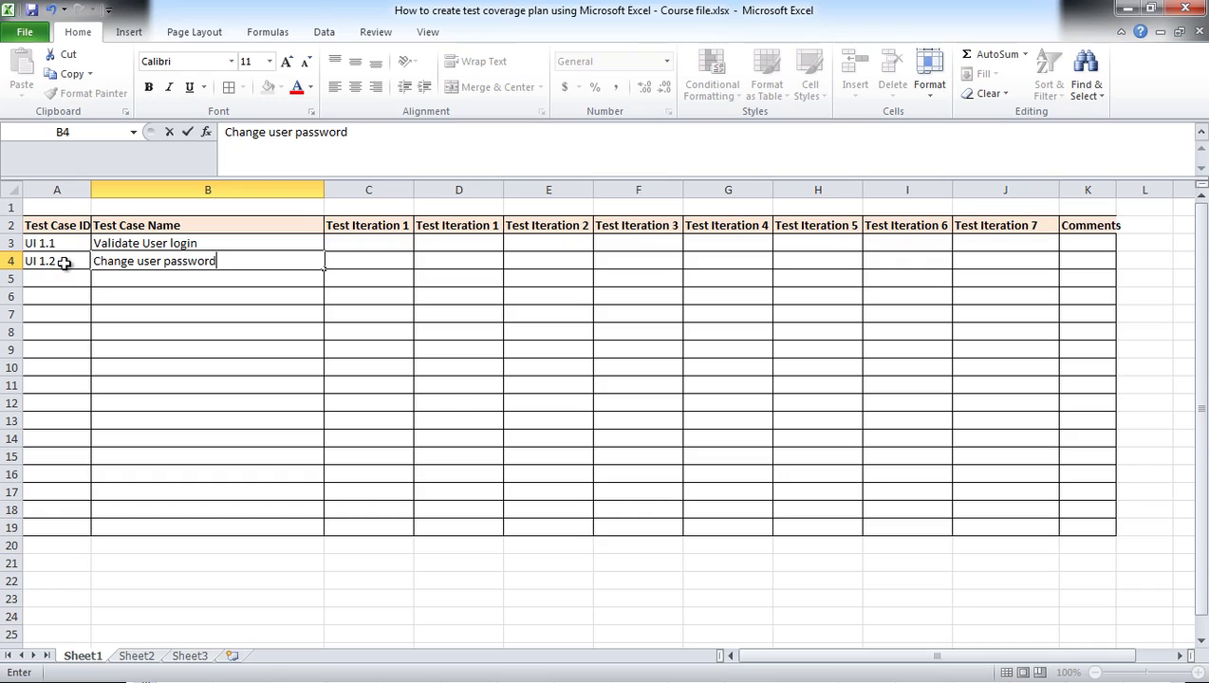
click(63, 262)
click(76, 279)
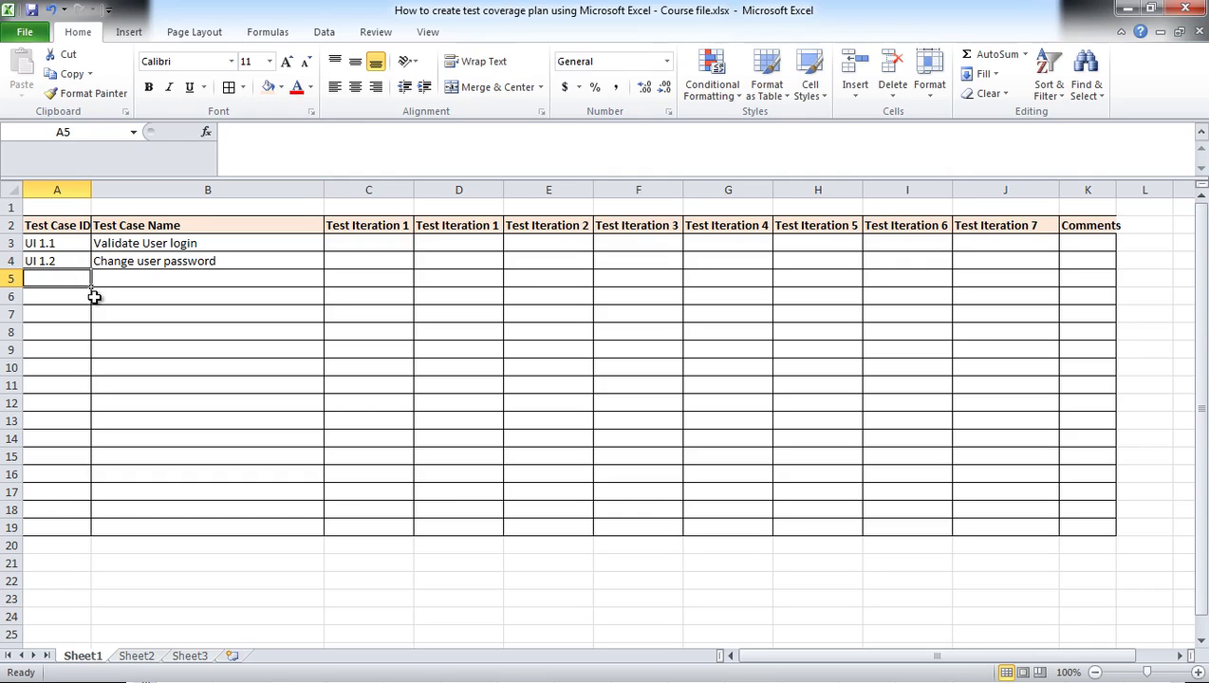
text(UI 1)
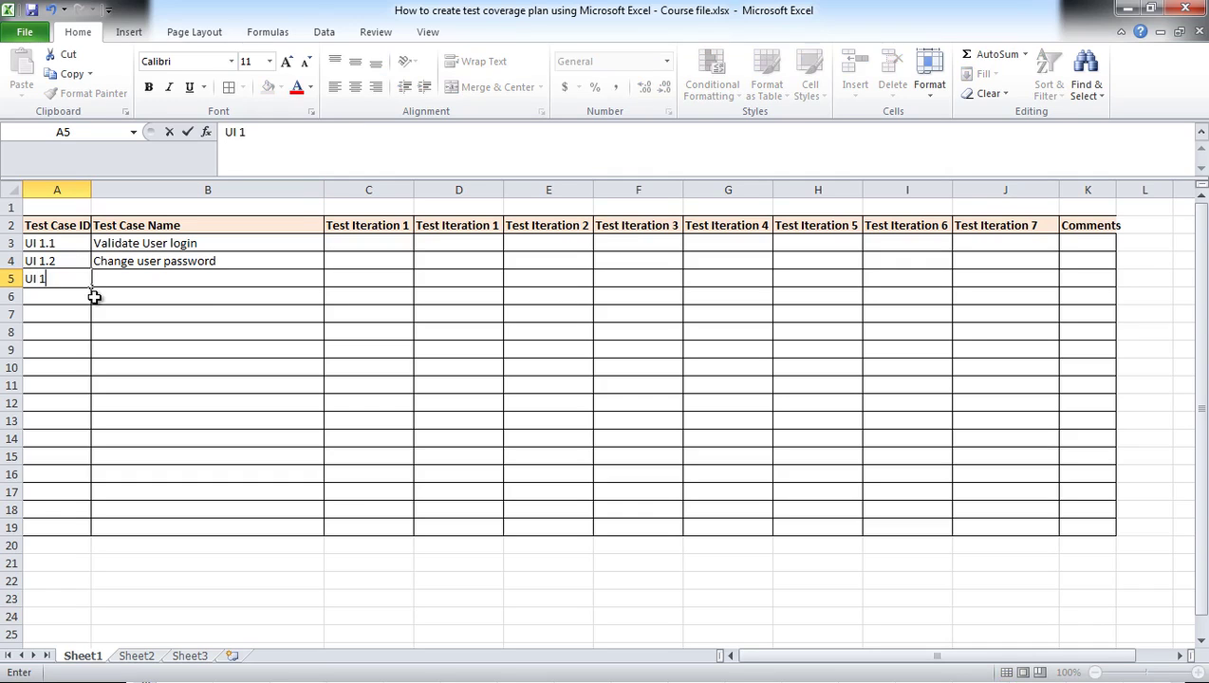
text(.3)
key(Tab)
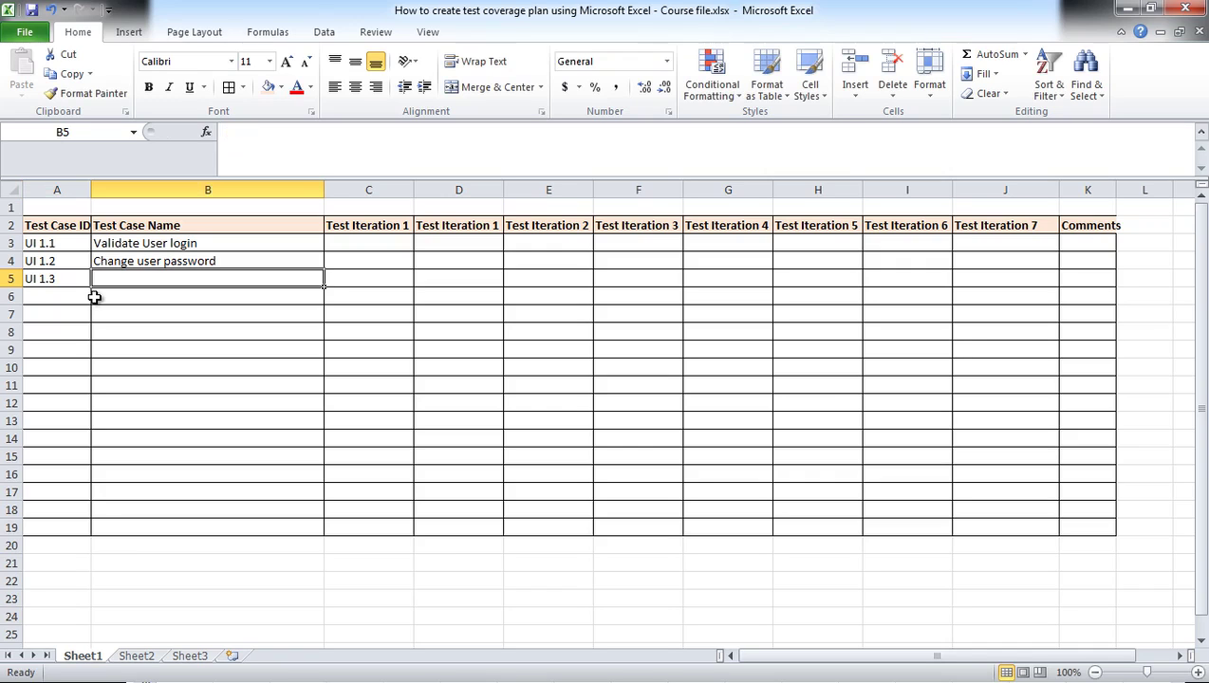
text(Change User Profi)
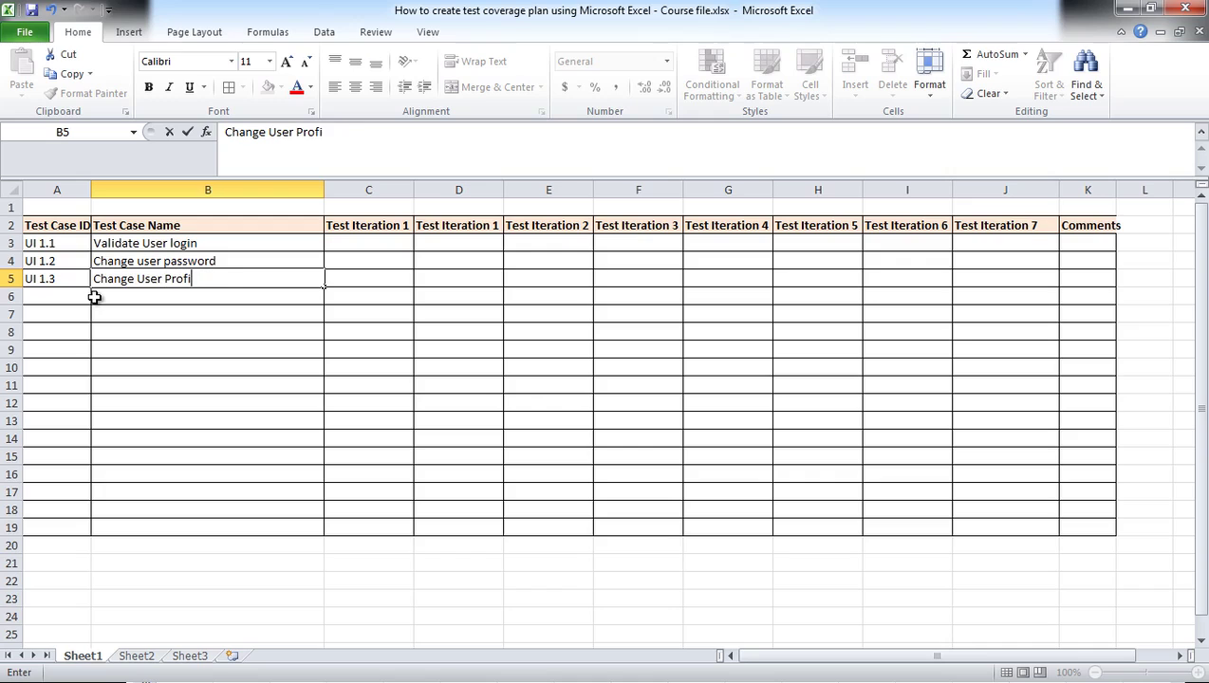
text(le setting)
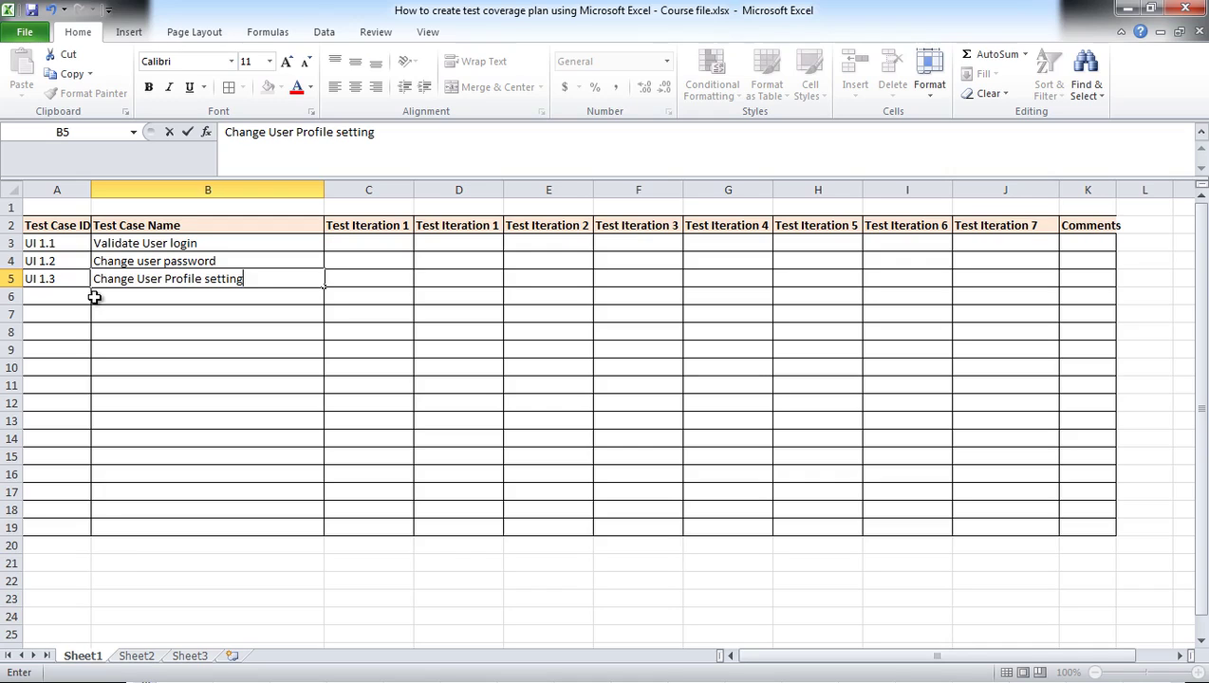
click(75, 300)
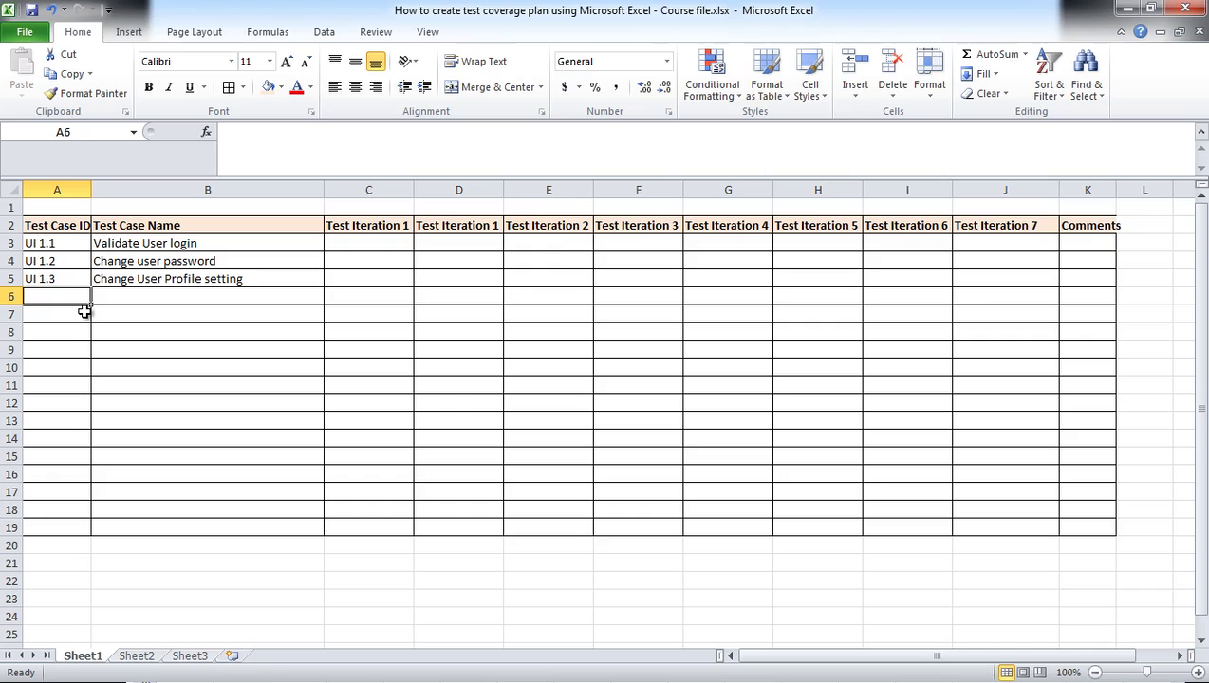
Step: Add CL 1.1 'Create new Claim' and CL 1.2 'Take a photograph of the receipt' in rows 6–7
text(CL)
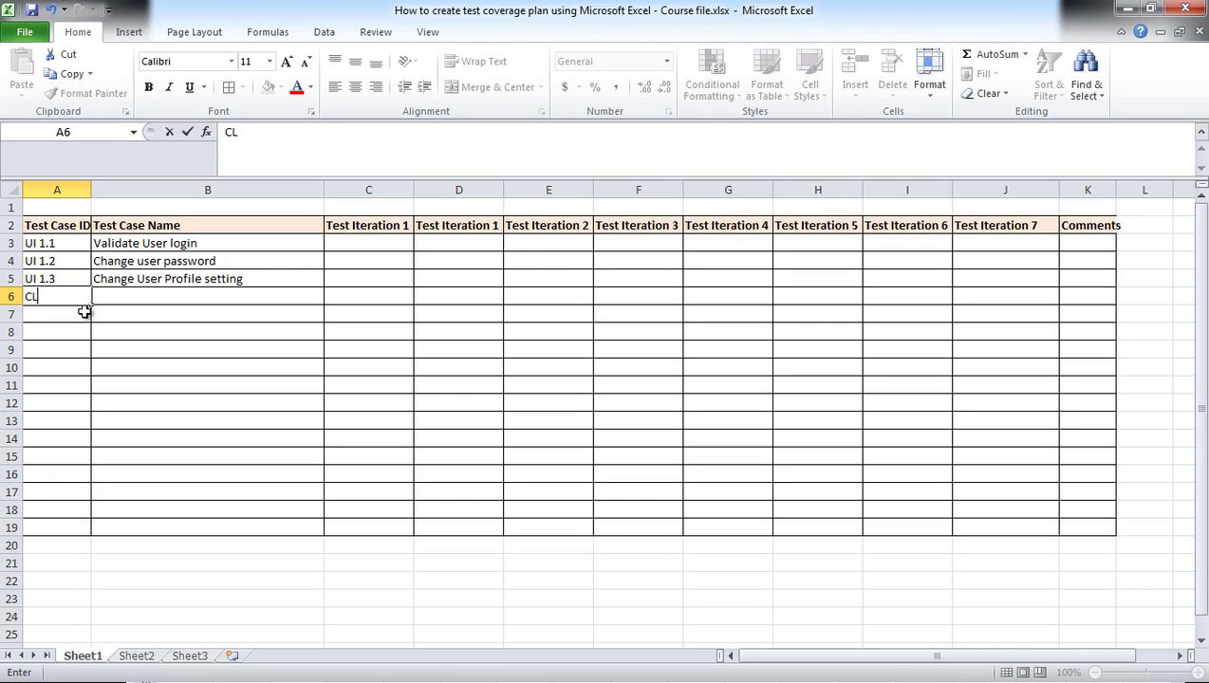
text( 1.1)
key(Tab)
text(Create)
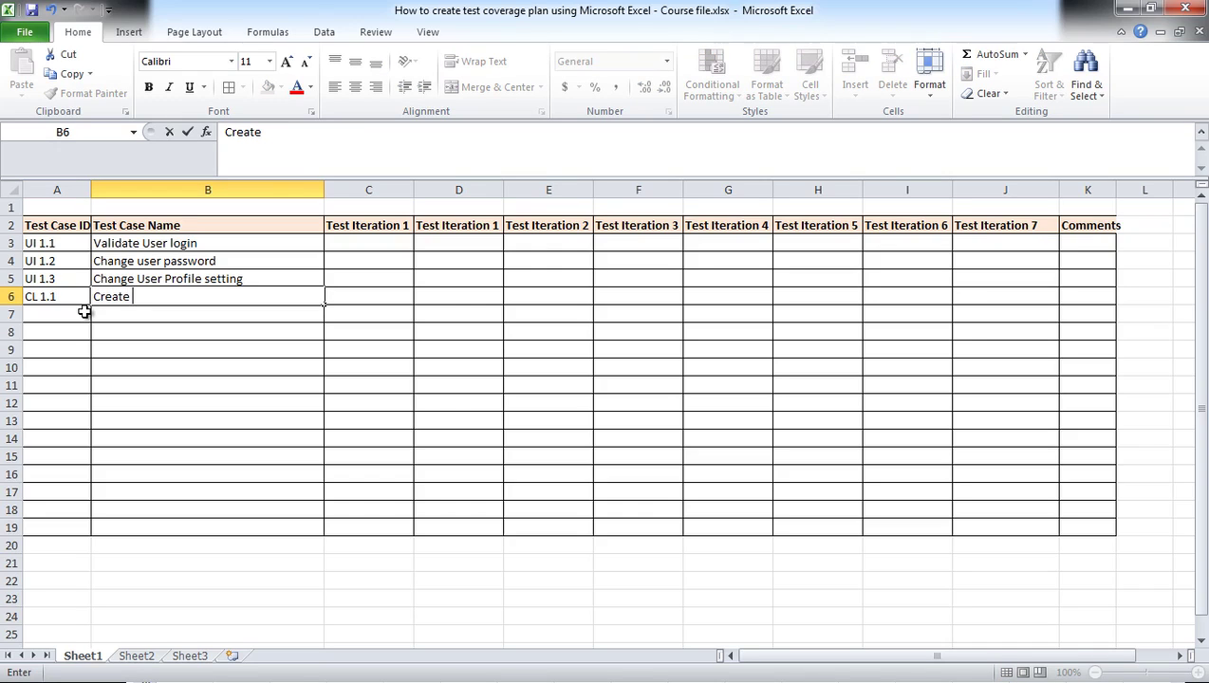
text( ne)
text(M)
key(BackSpace)
text(Claim)
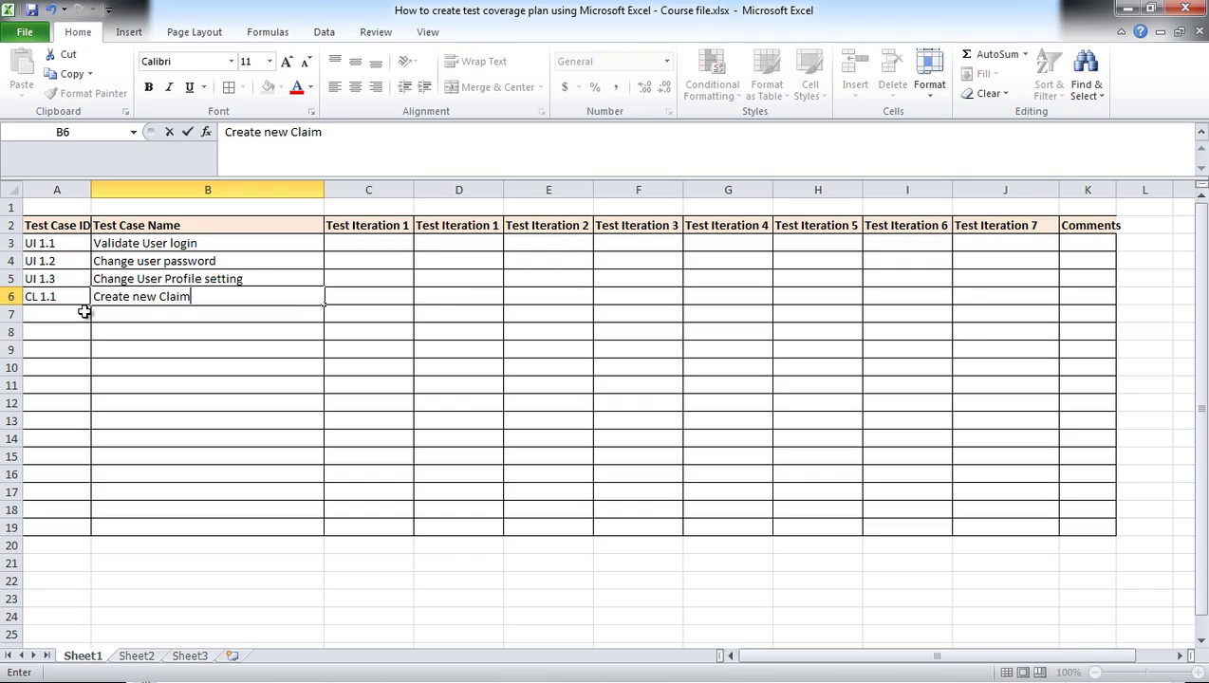
click(84, 312)
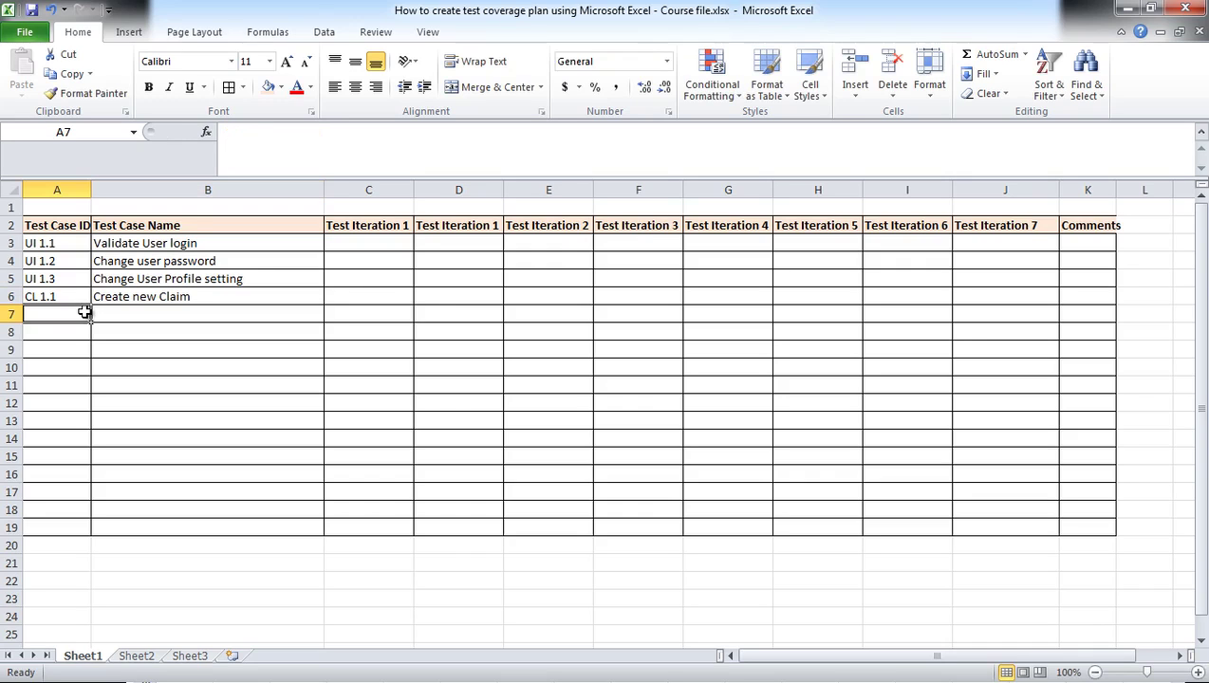
text(CL 1.2)
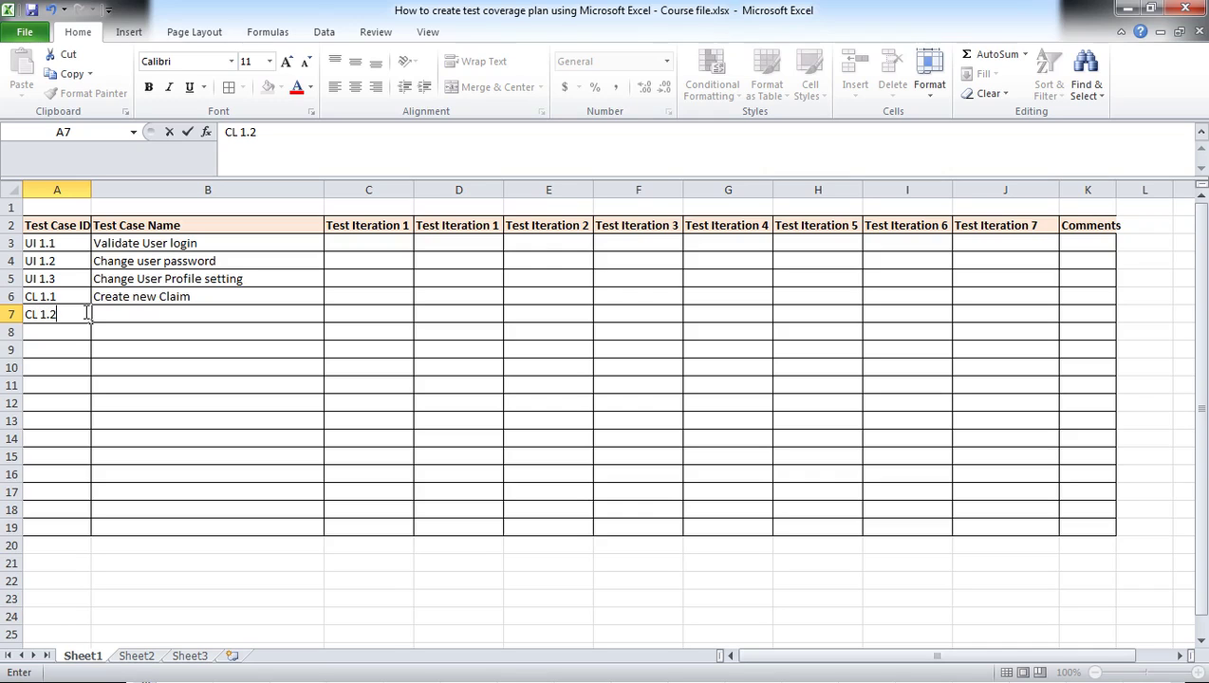
key(Tab)
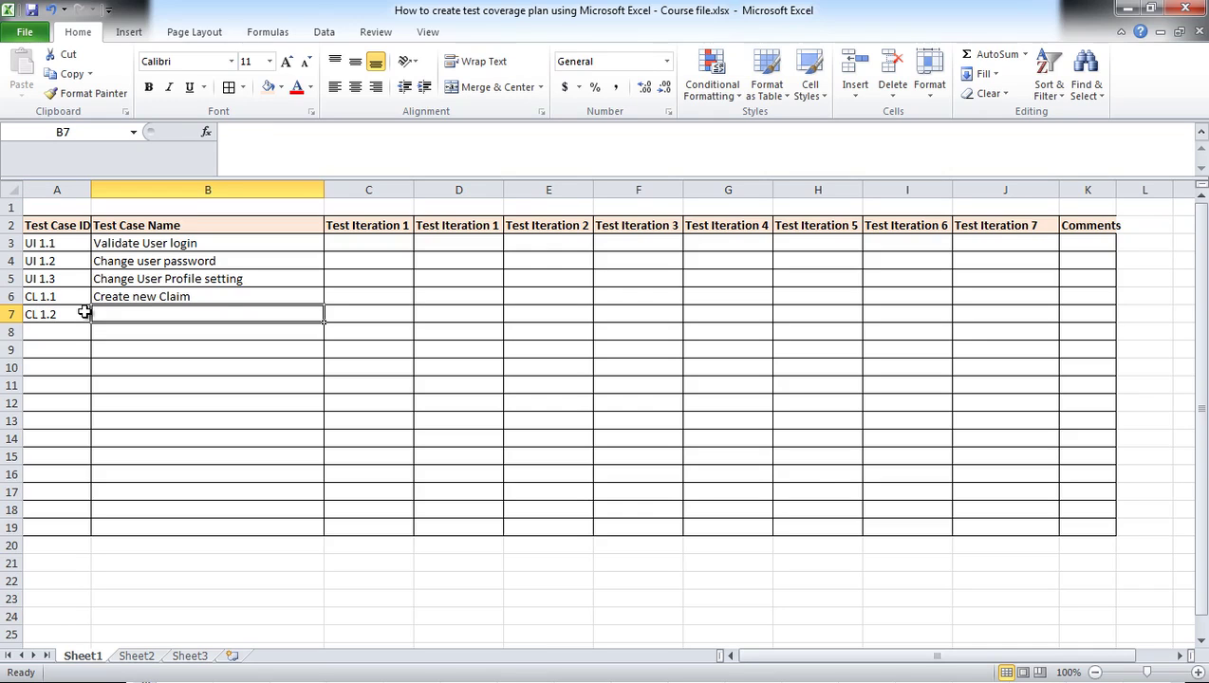
text(Take a photograph of the)
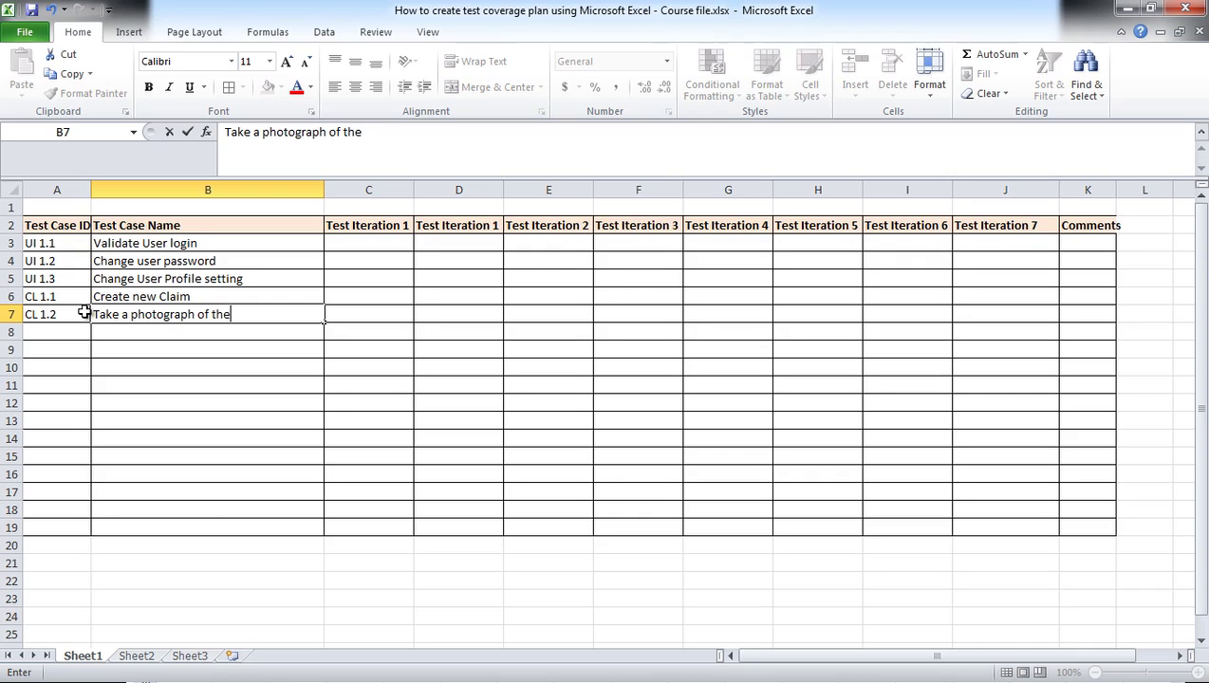
text( receipt)
key(Return)
Step: Add CL 1.3 'Trim the photograph of the receipt' in row 8
key(Left)
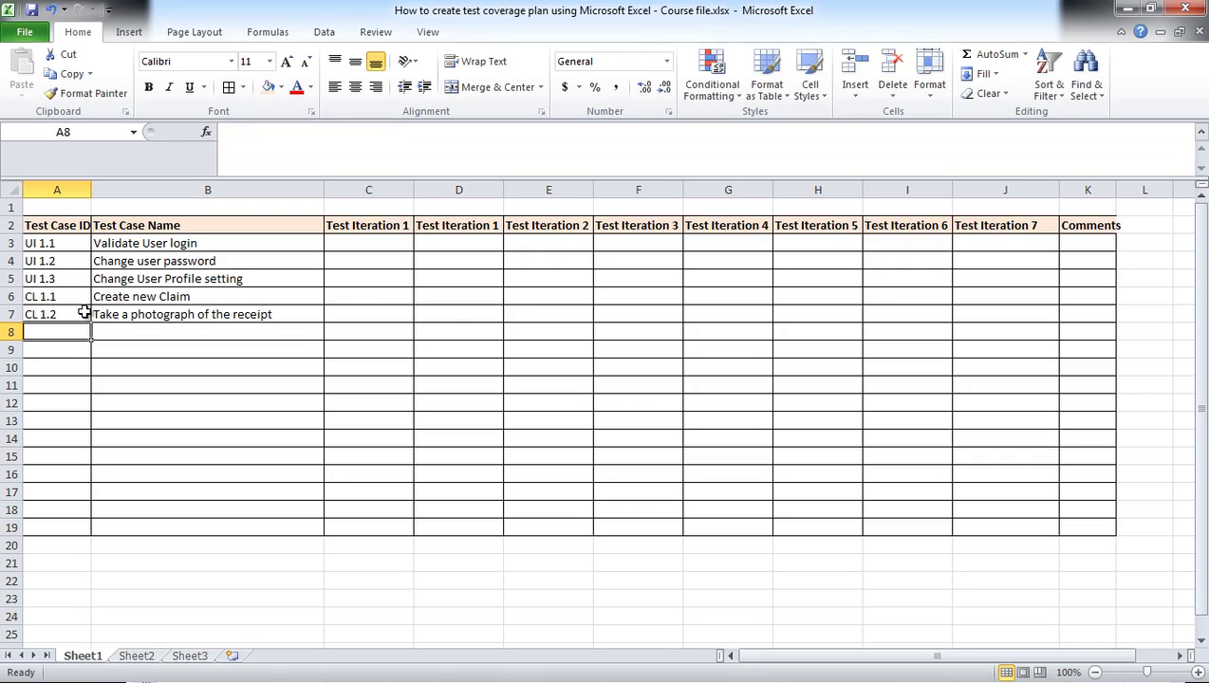
text(CL 1.3)
key(Tab)
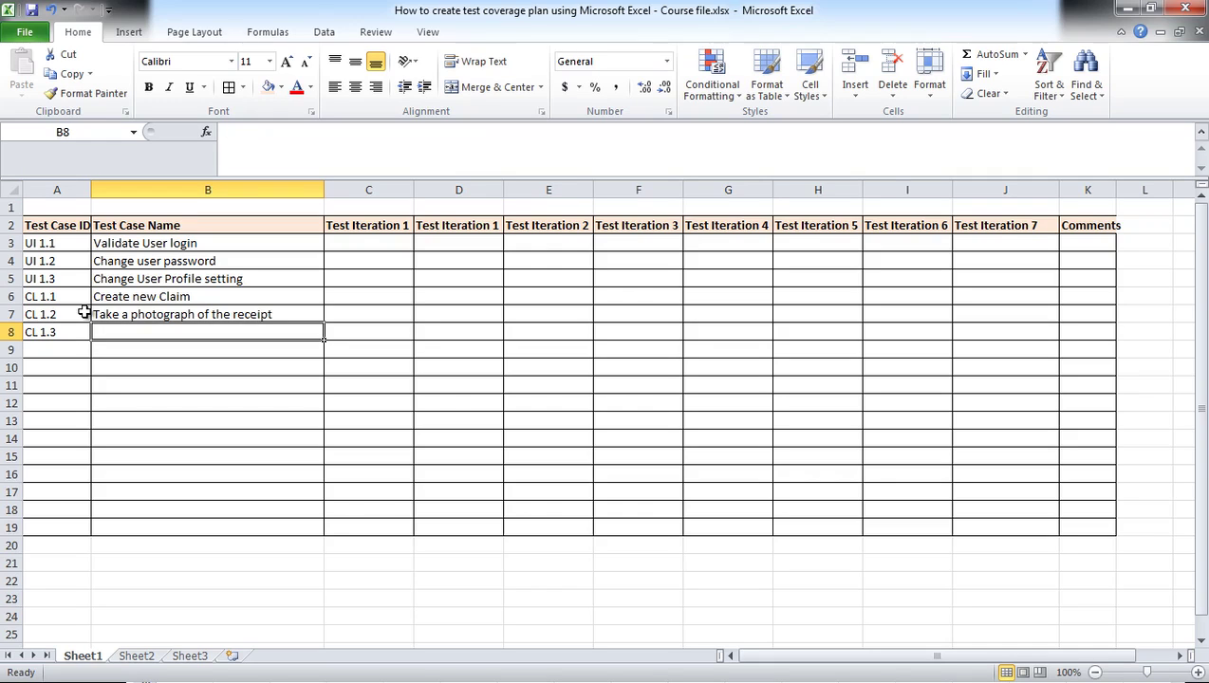
text(Trip)
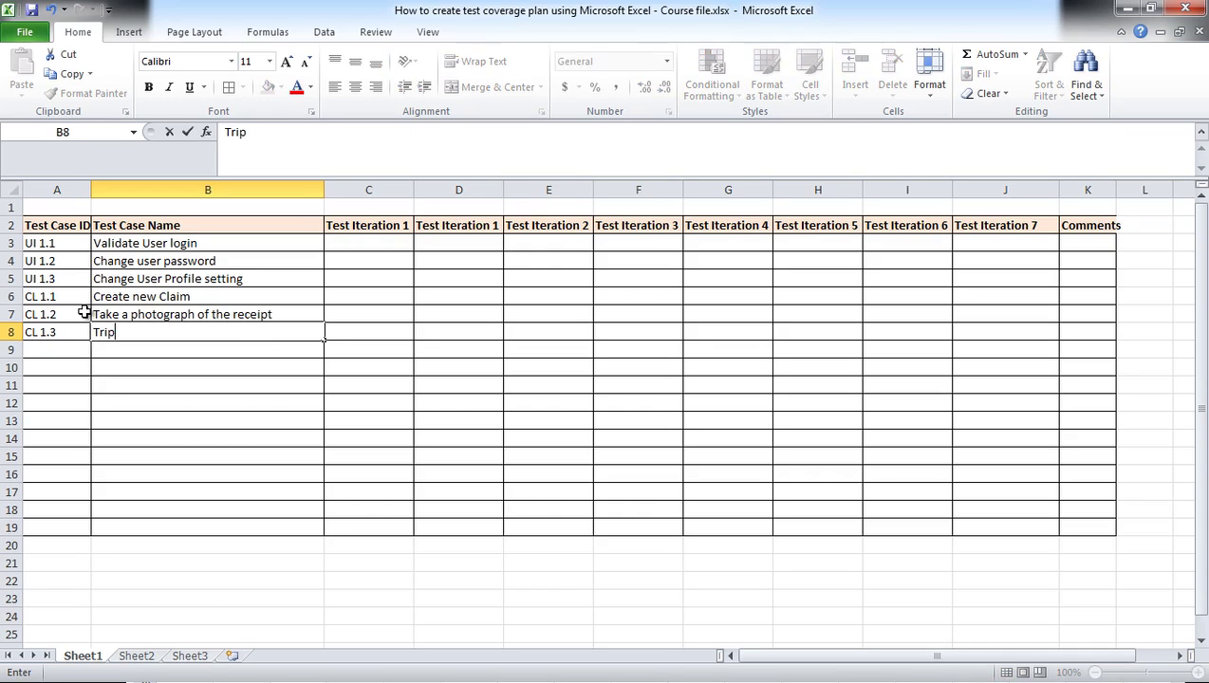
key(BackSpace)
text(m the photog)
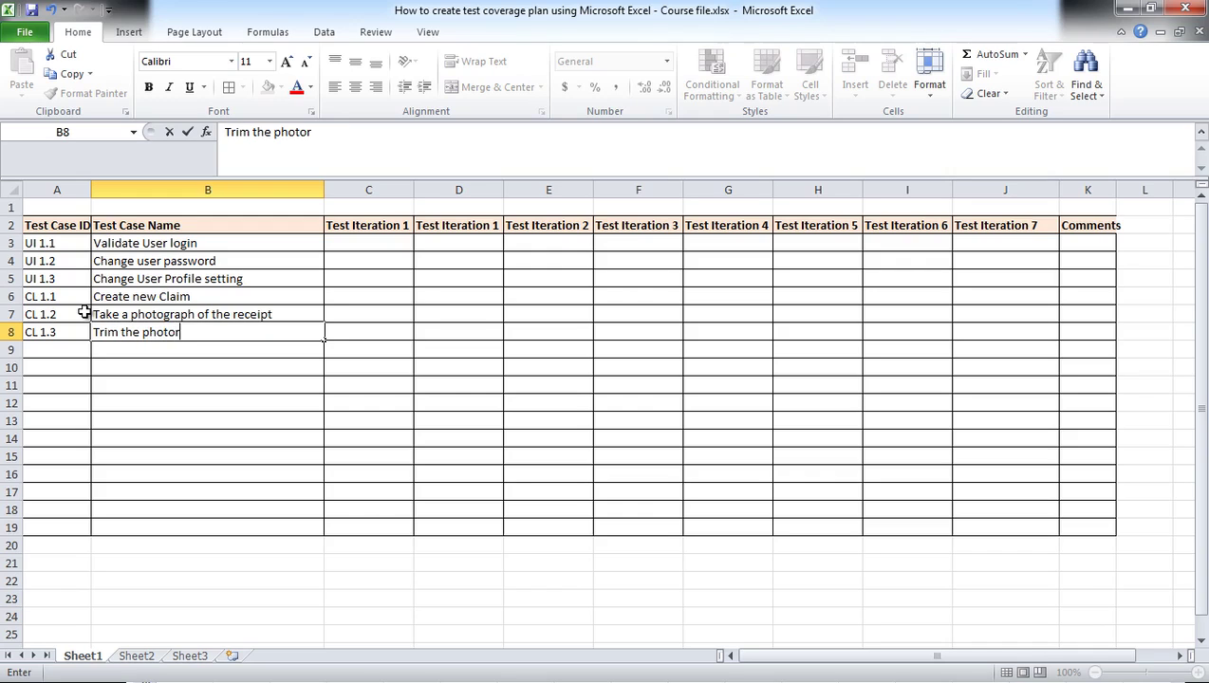
text(raph of the re)
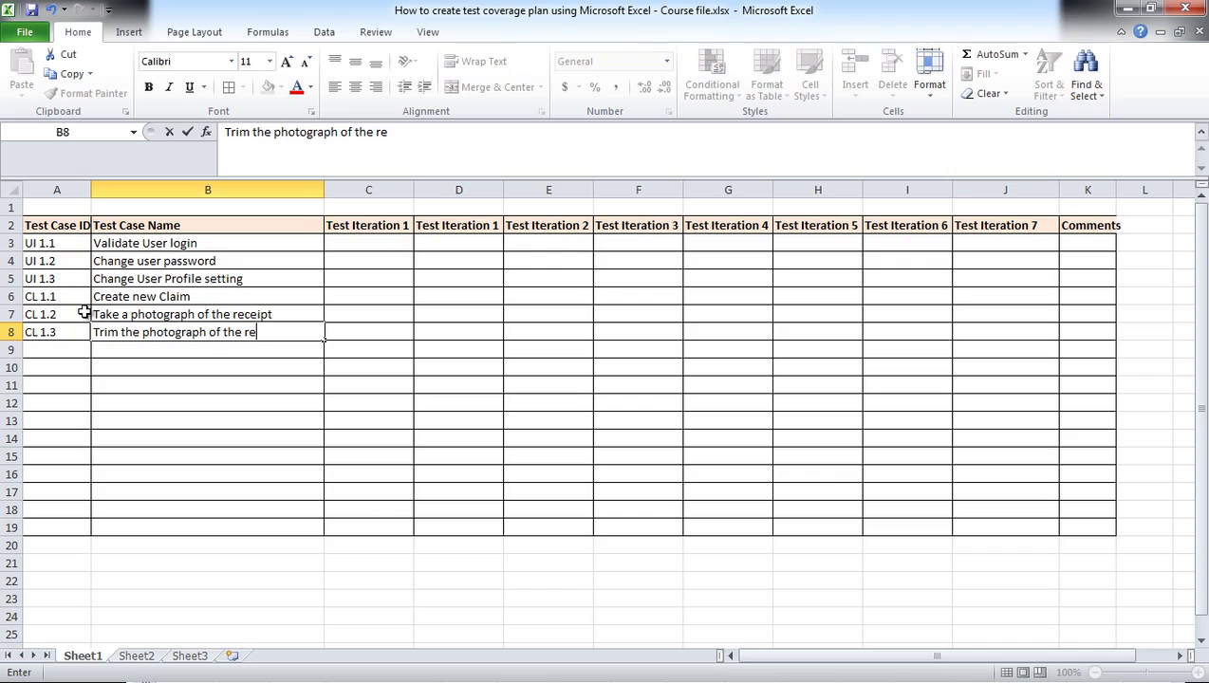
text(ceipt)
click(62, 347)
Step: Add CL 1.4 'Enter supporting data for the claim' and CL 1.5 'Submit claim for processing' in rows 9–10
text(CL)
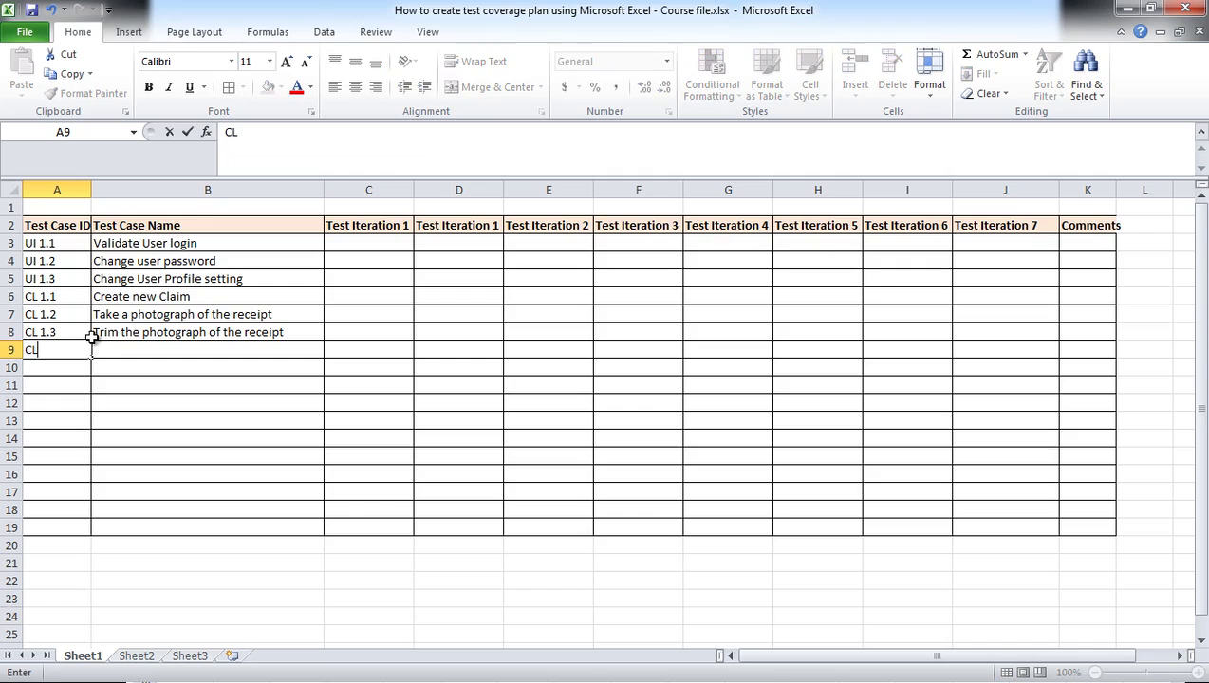
text( 1.4)
key(Tab)
text(Submit)
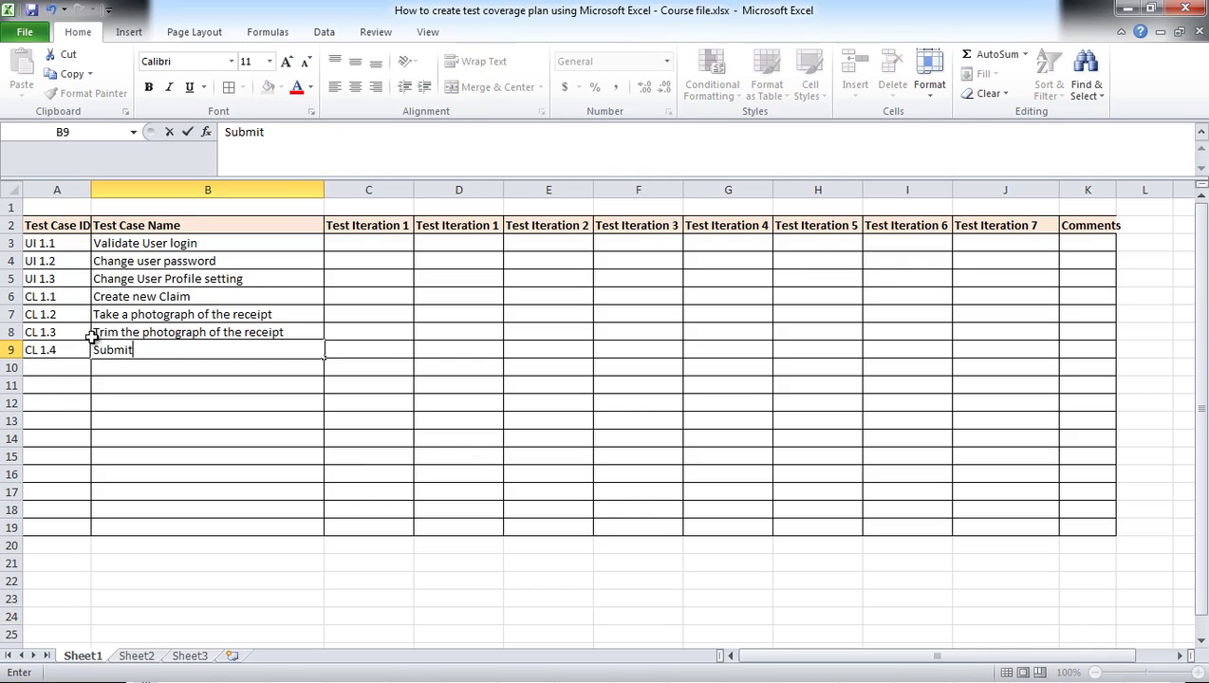
key(BackSpace)
key(BackSpace)
key(BackSpace)
key(BackSpace)
key(BackSpace)
key(BackSpace)
text(Enter supporting )
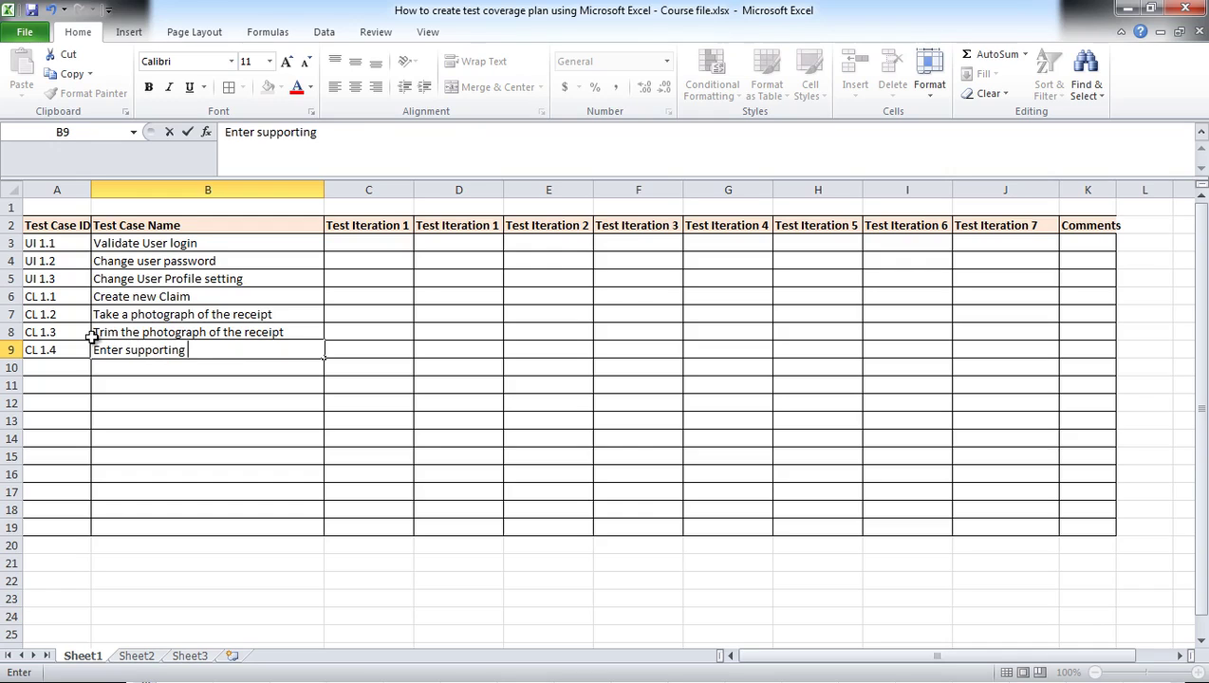
text(data for the claim)
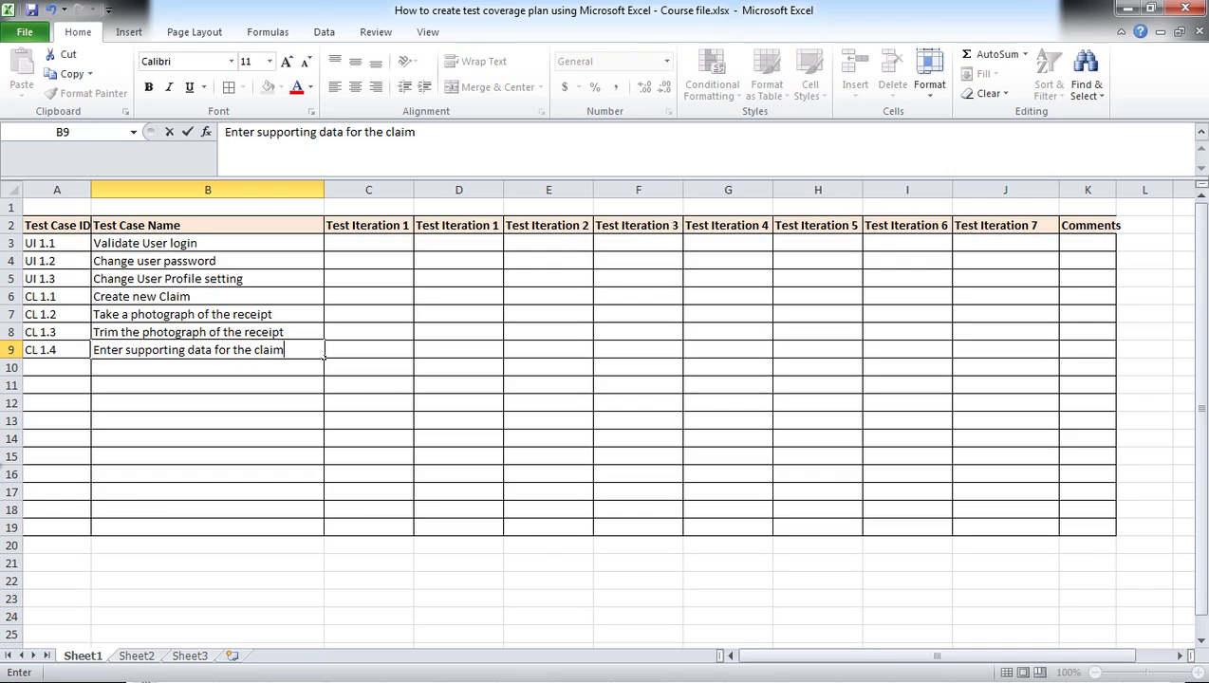
click(47, 367)
text(CL)
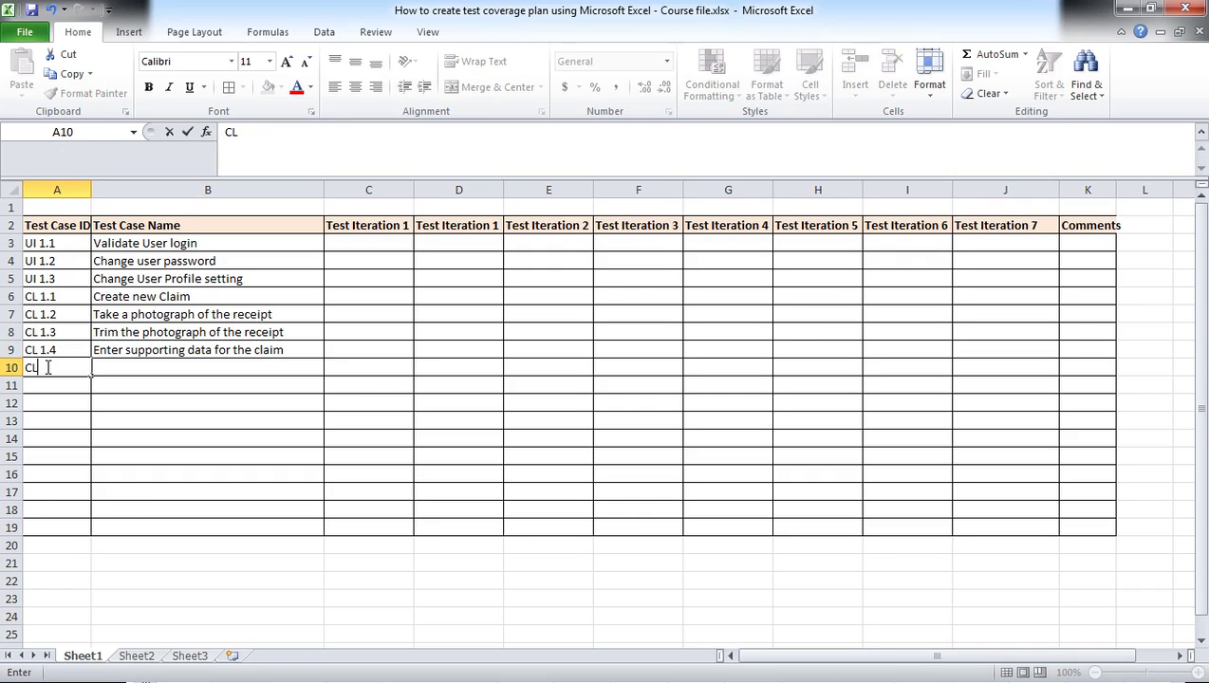
text( 1.5)
key(Tab)
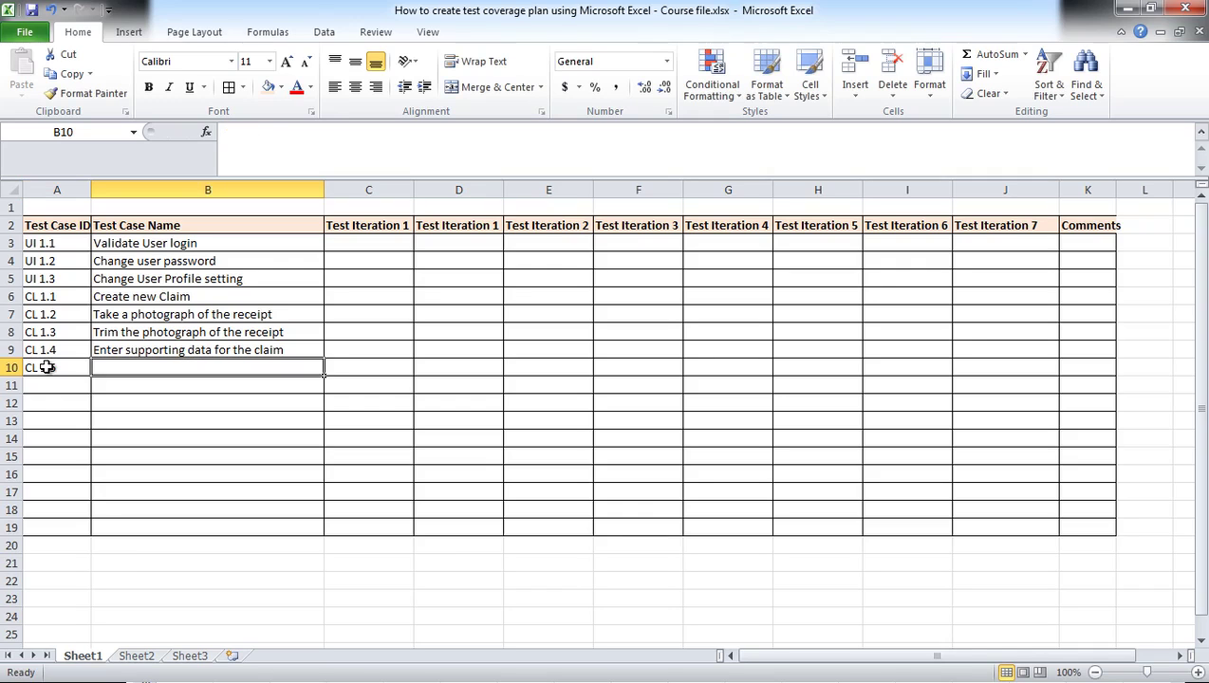
text(Sub)
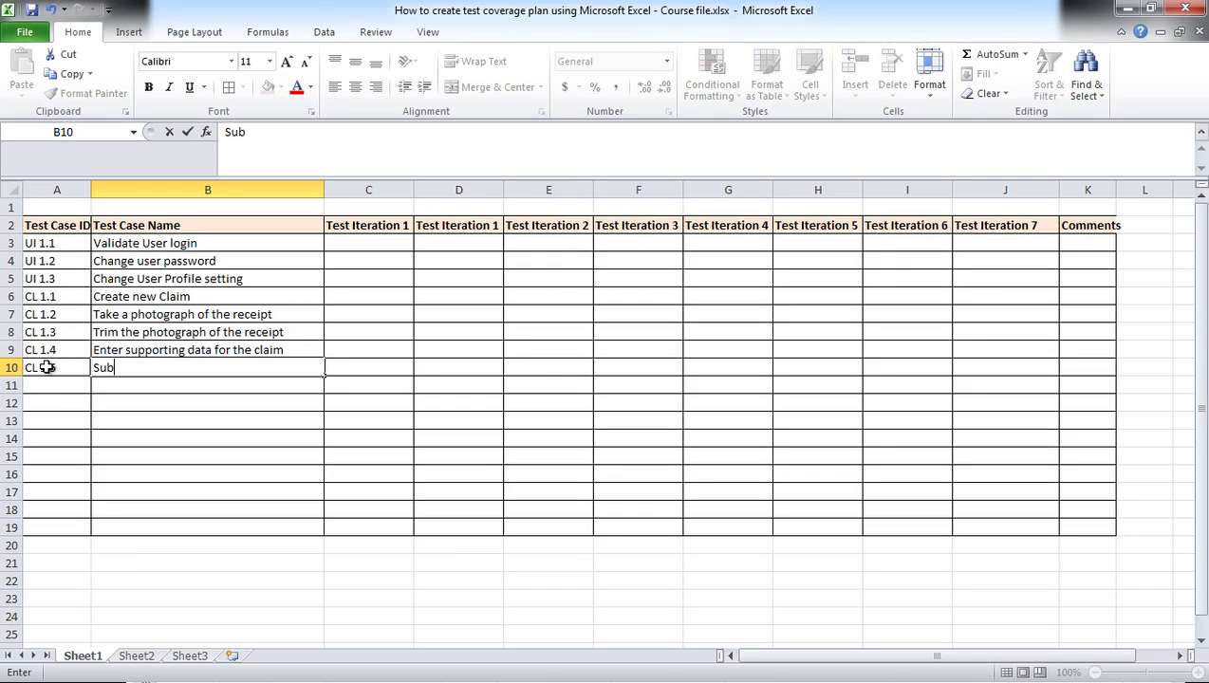
text(mit claim for processing)
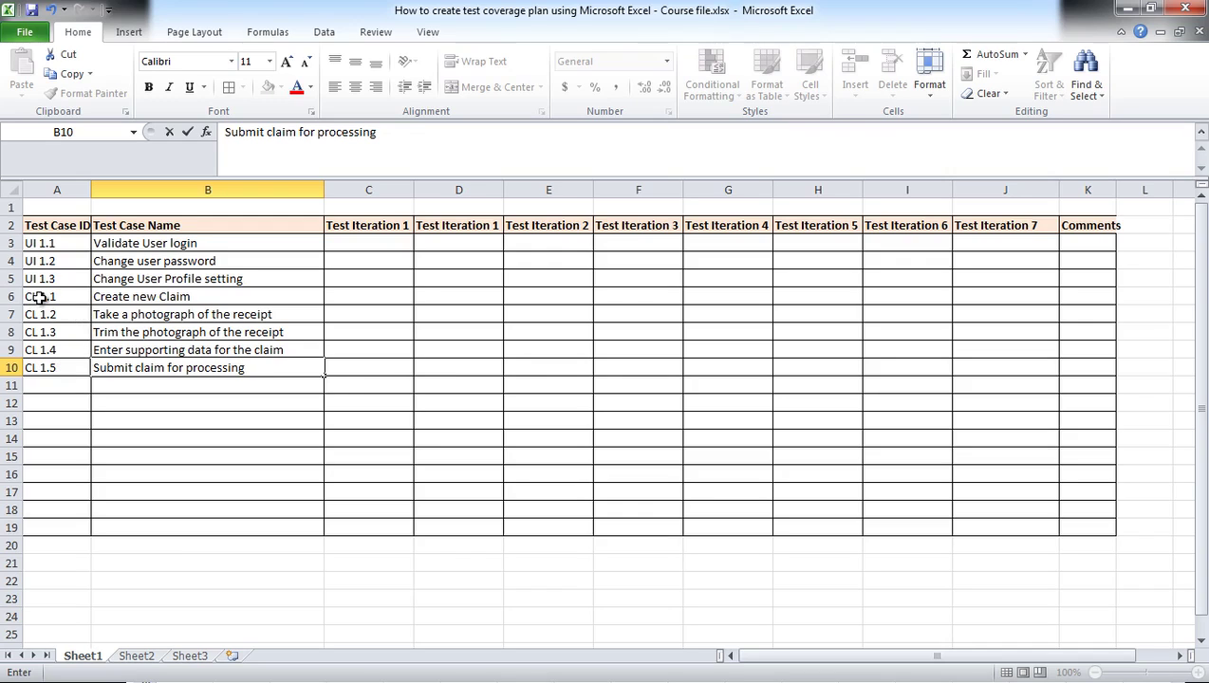
Step: Give cells A6:A10 (CL 1.1–CL 1.5) a light purple fill colour
drag(38, 297, 44, 367)
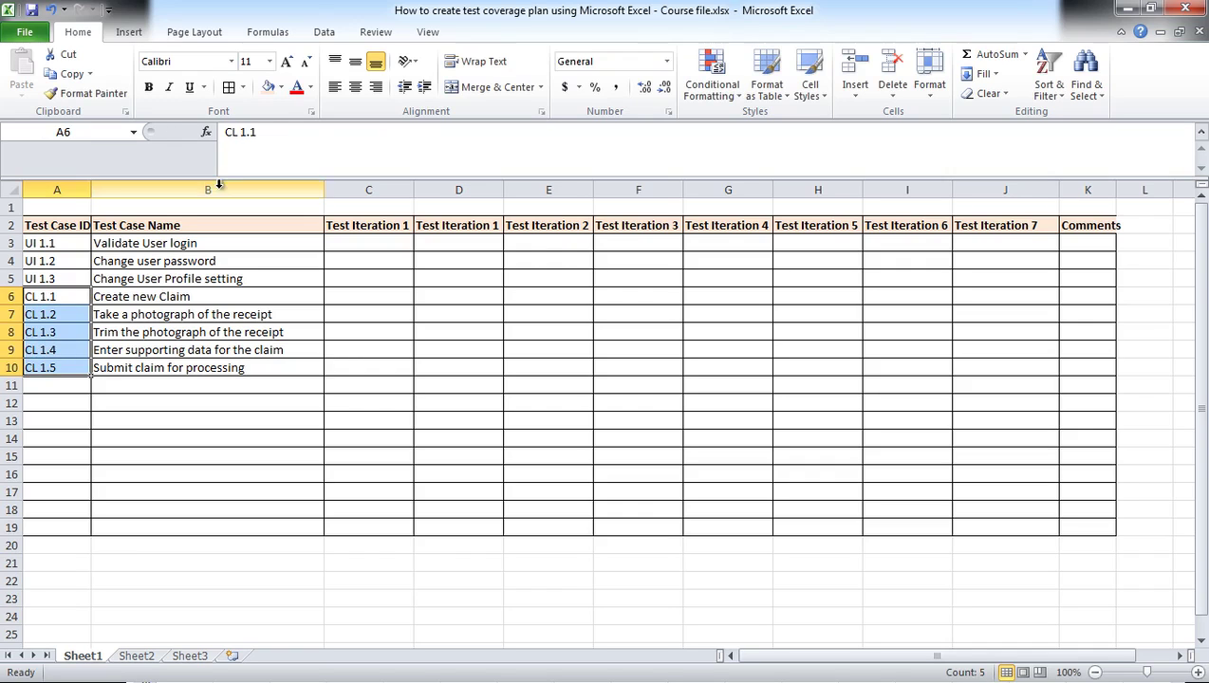
click(281, 86)
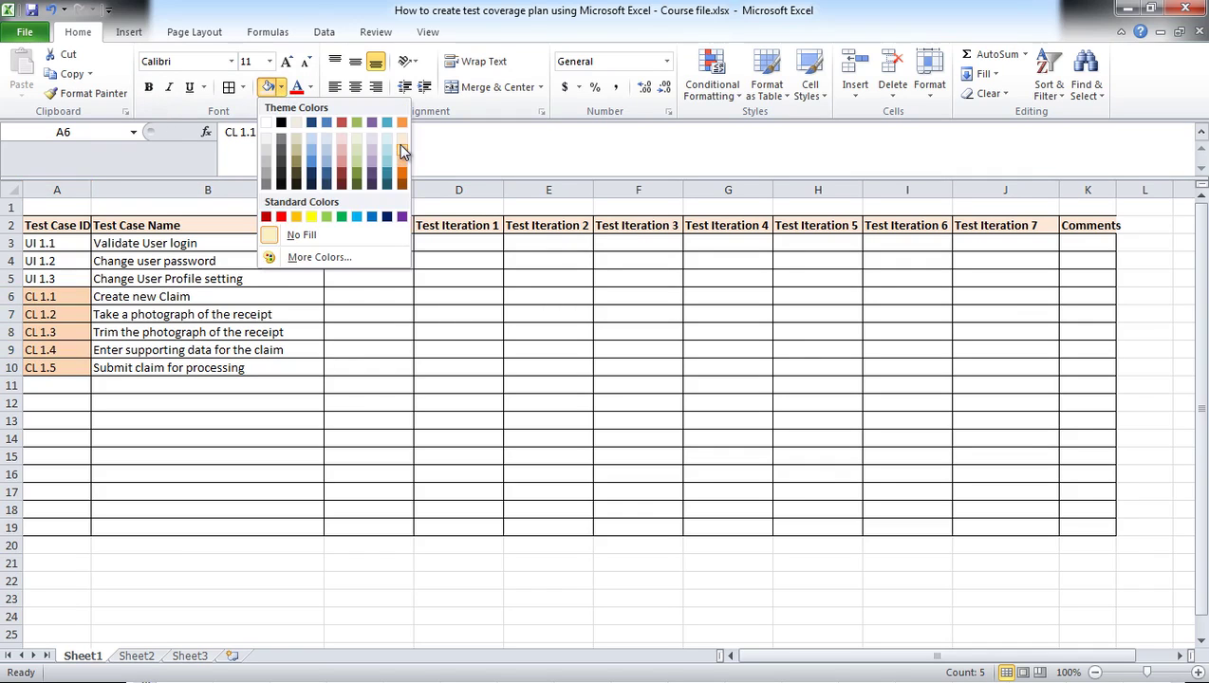
click(371, 139)
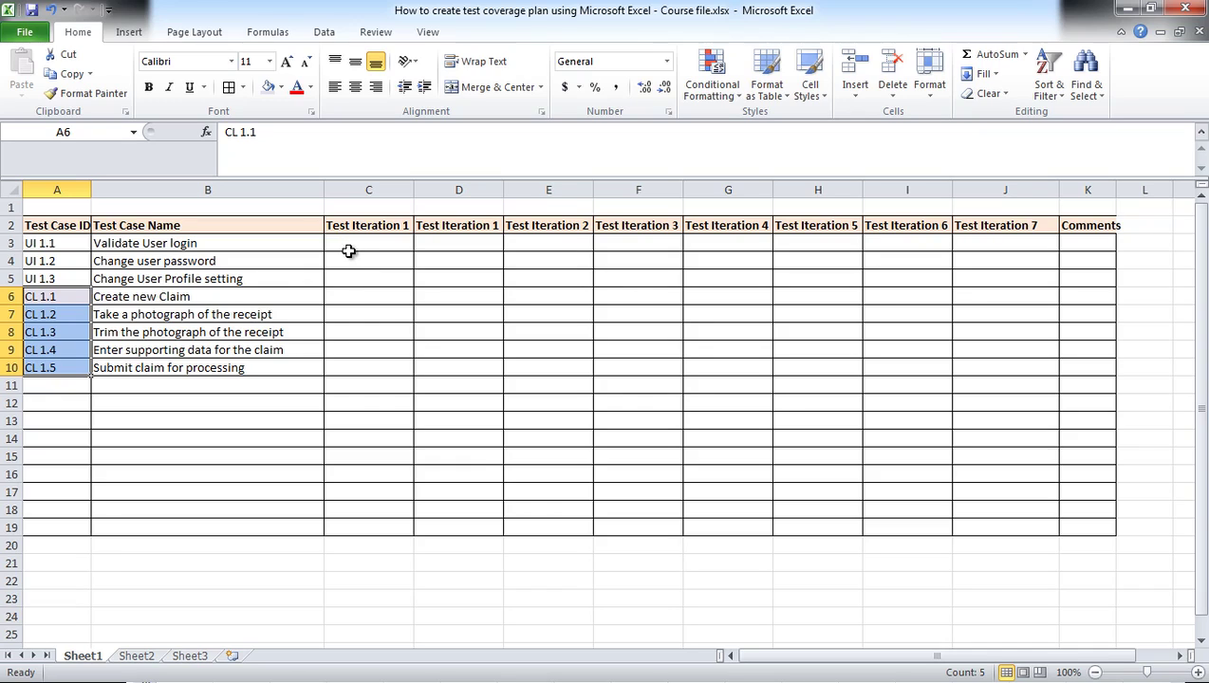
Step: Type the first tester's name in B22 and the second tester's name in B23
click(180, 575)
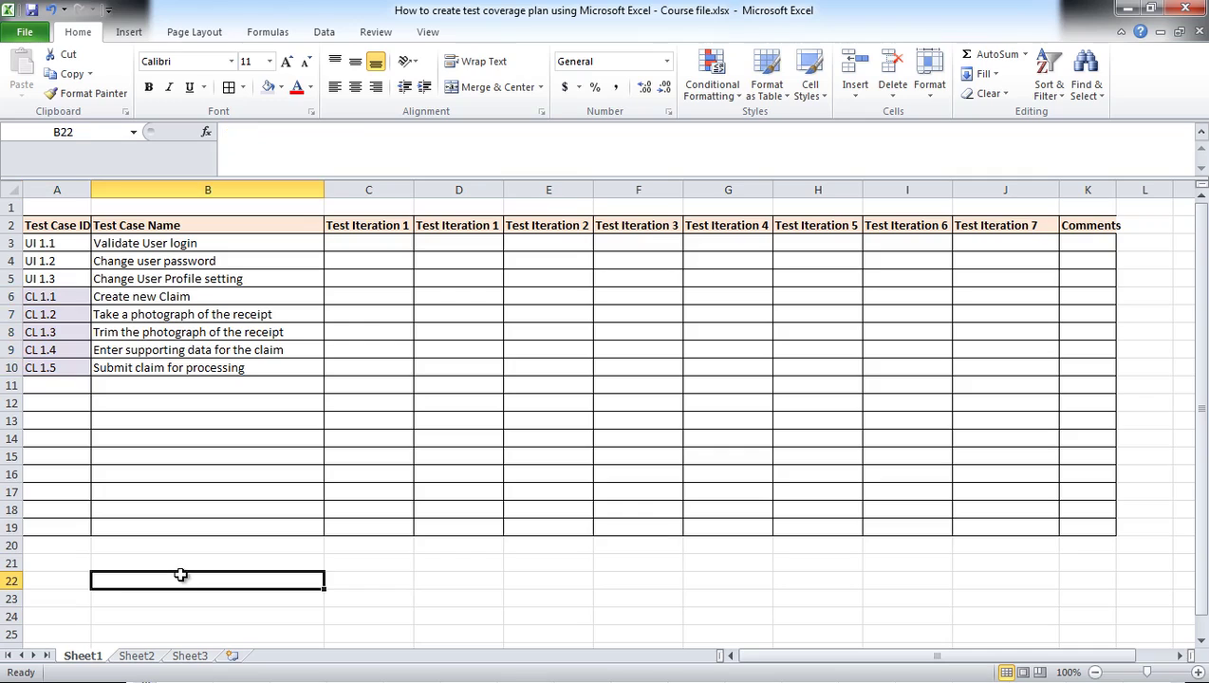
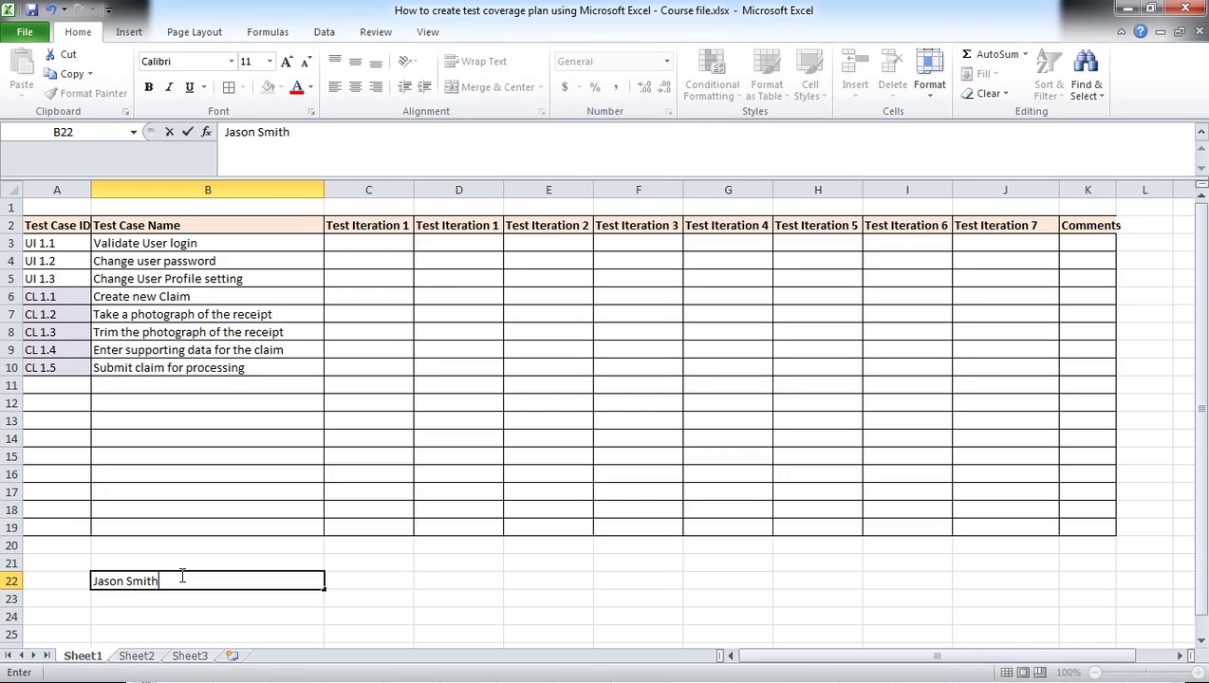
key(Return)
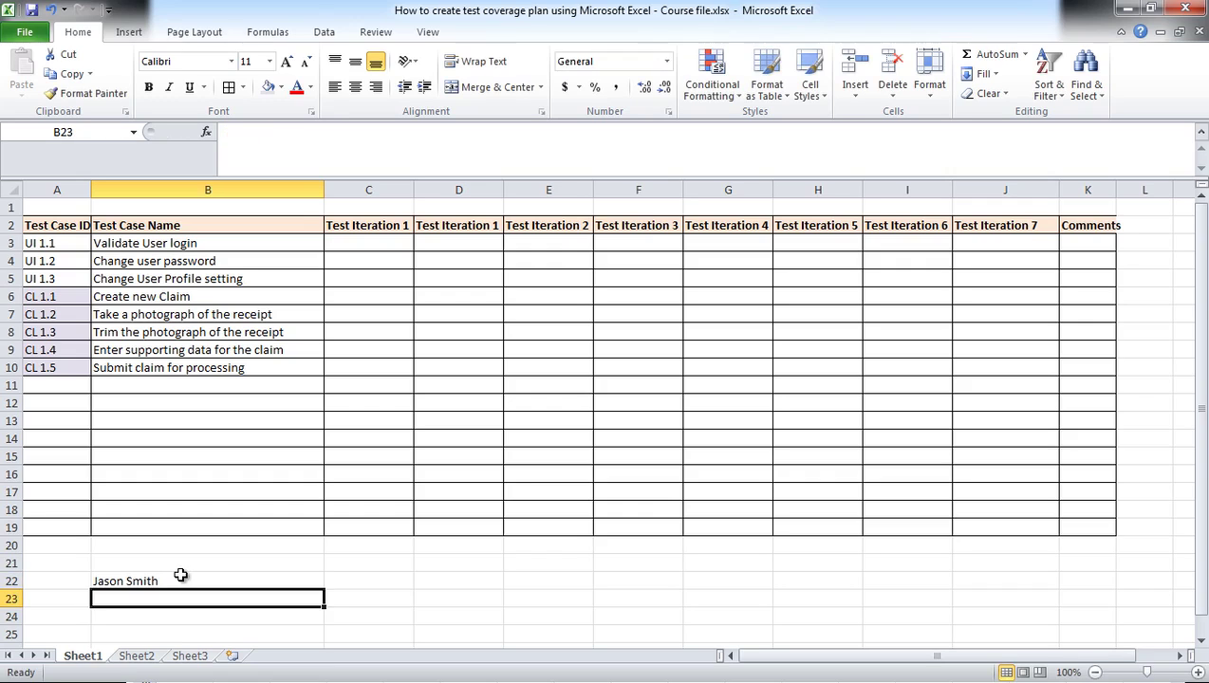
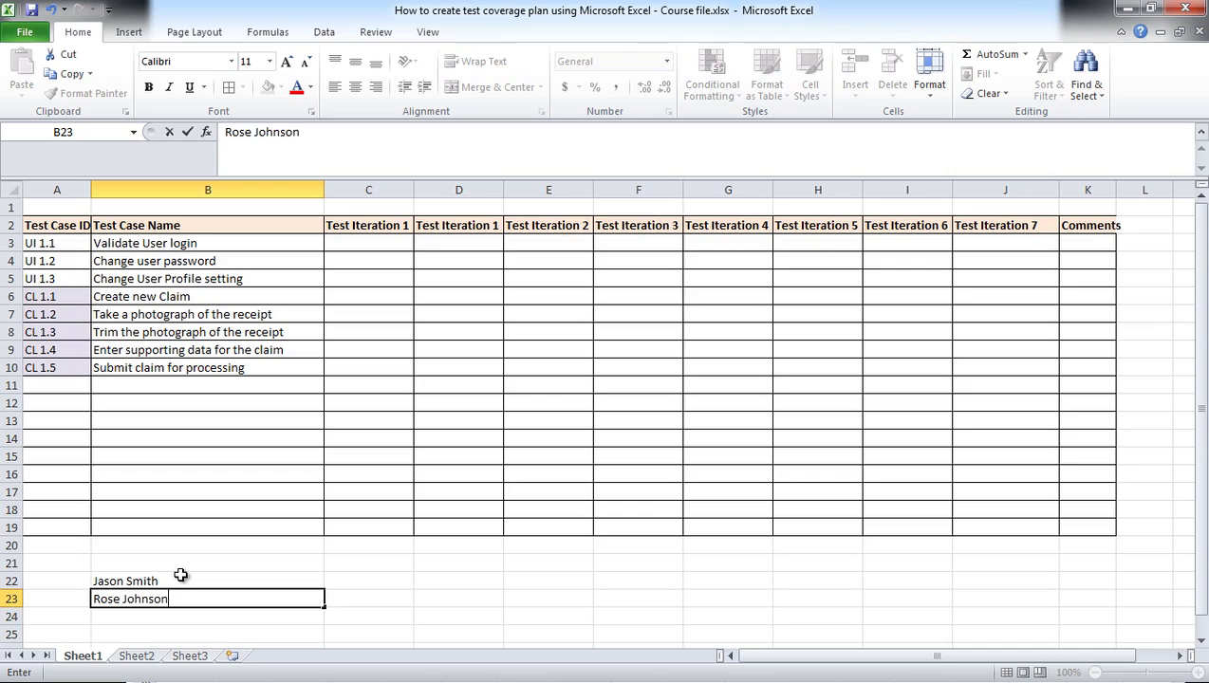
click(182, 563)
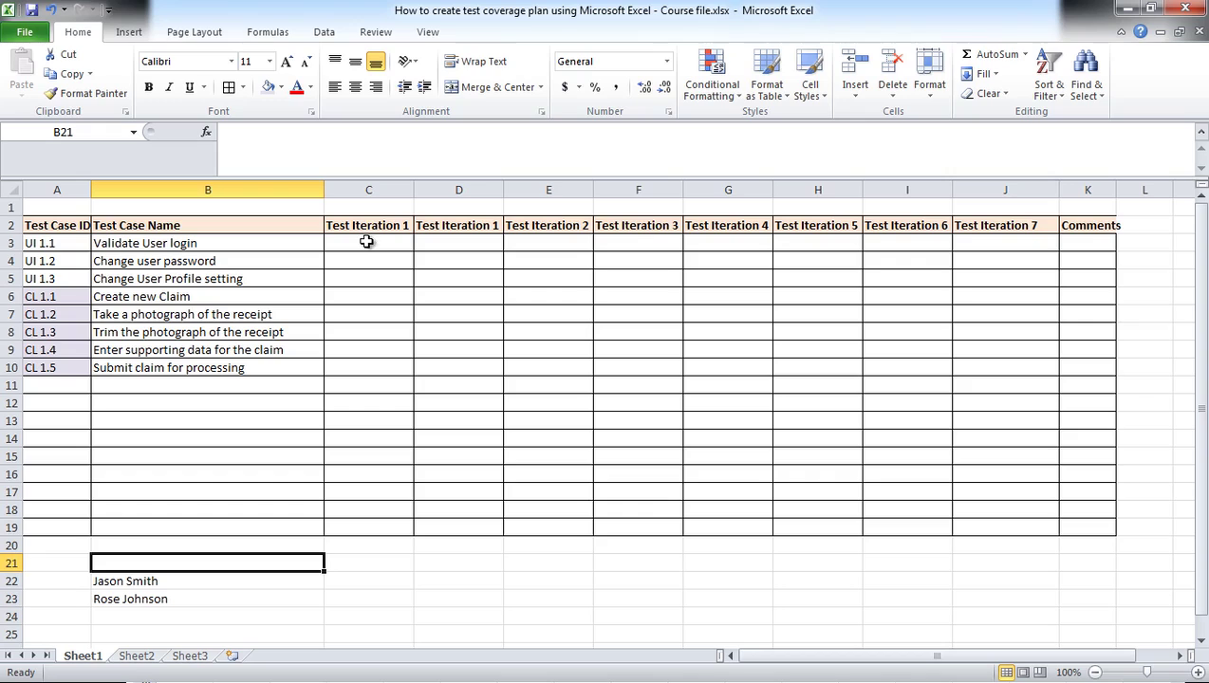
Step: Paste the first tester's name into C3:C5 and the second tester's name into C6:C10
click(150, 581)
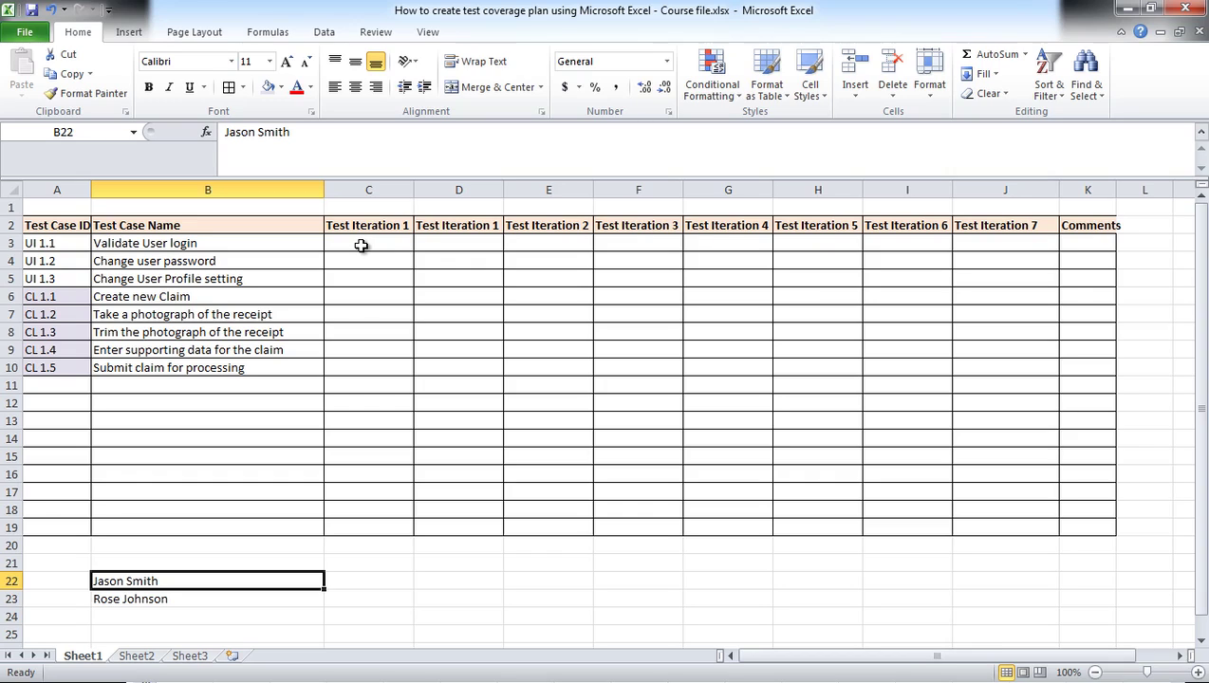
click(141, 601)
click(142, 579)
key(ctrl+c)
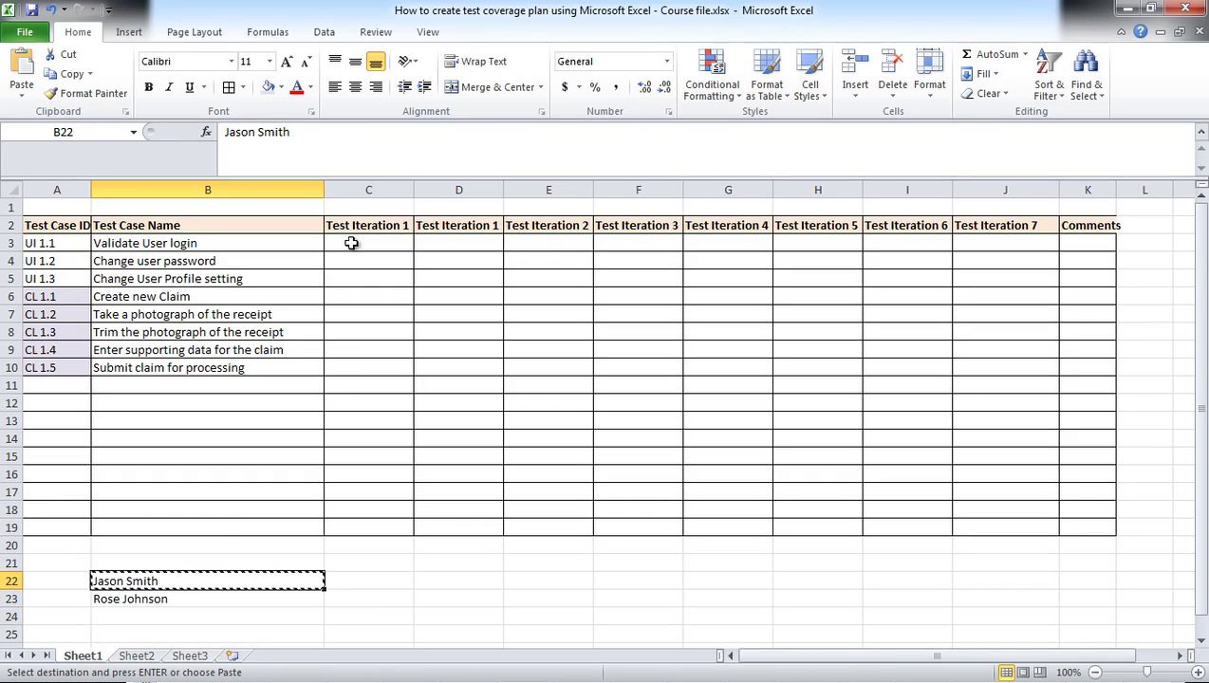
drag(352, 243, 355, 283)
key(ctrl+v)
click(142, 599)
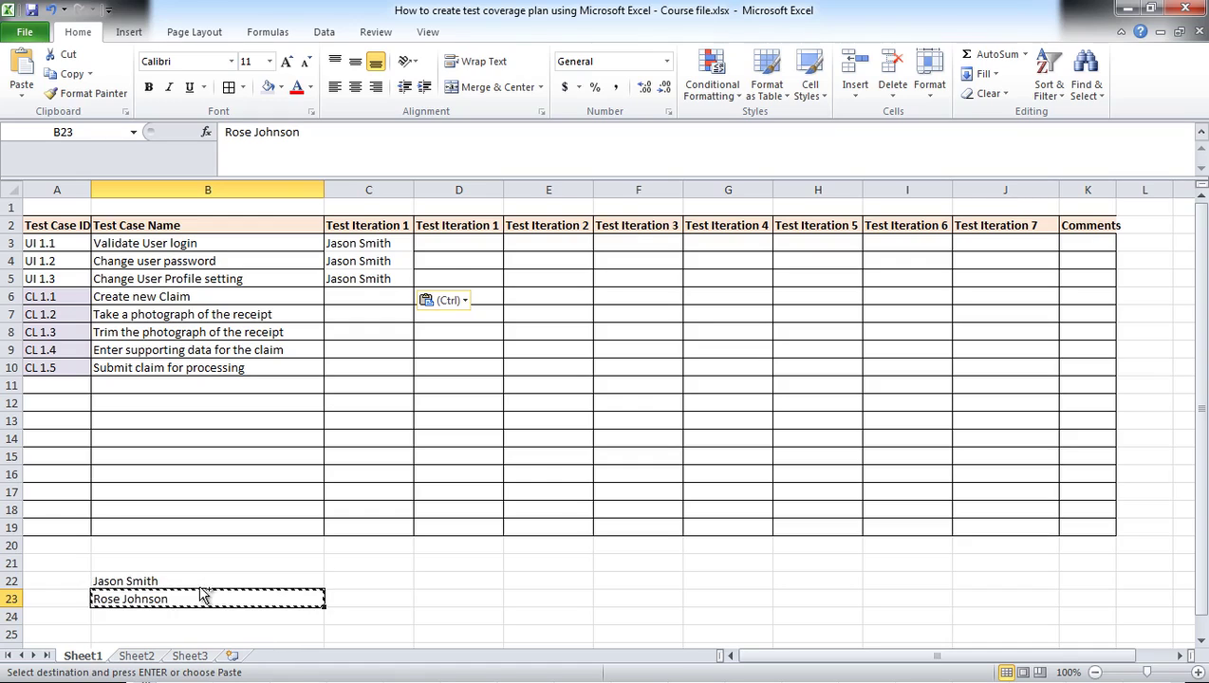
key(ctrl+c)
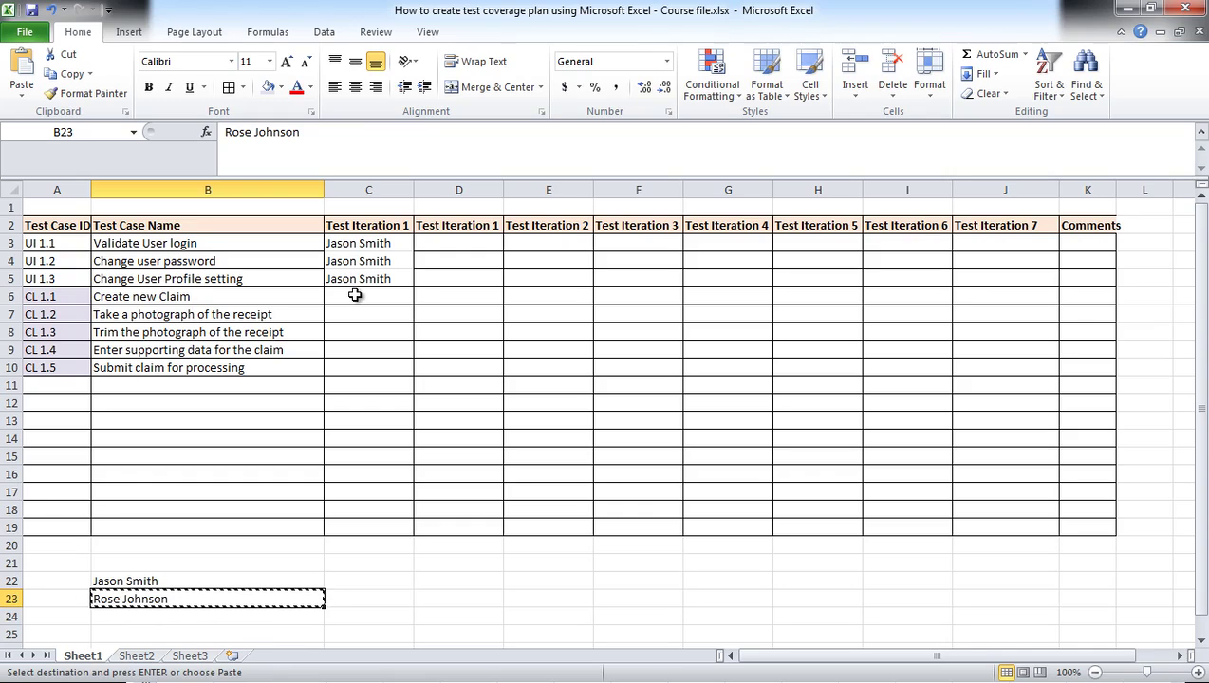
drag(354, 296, 360, 368)
key(ctrl+v)
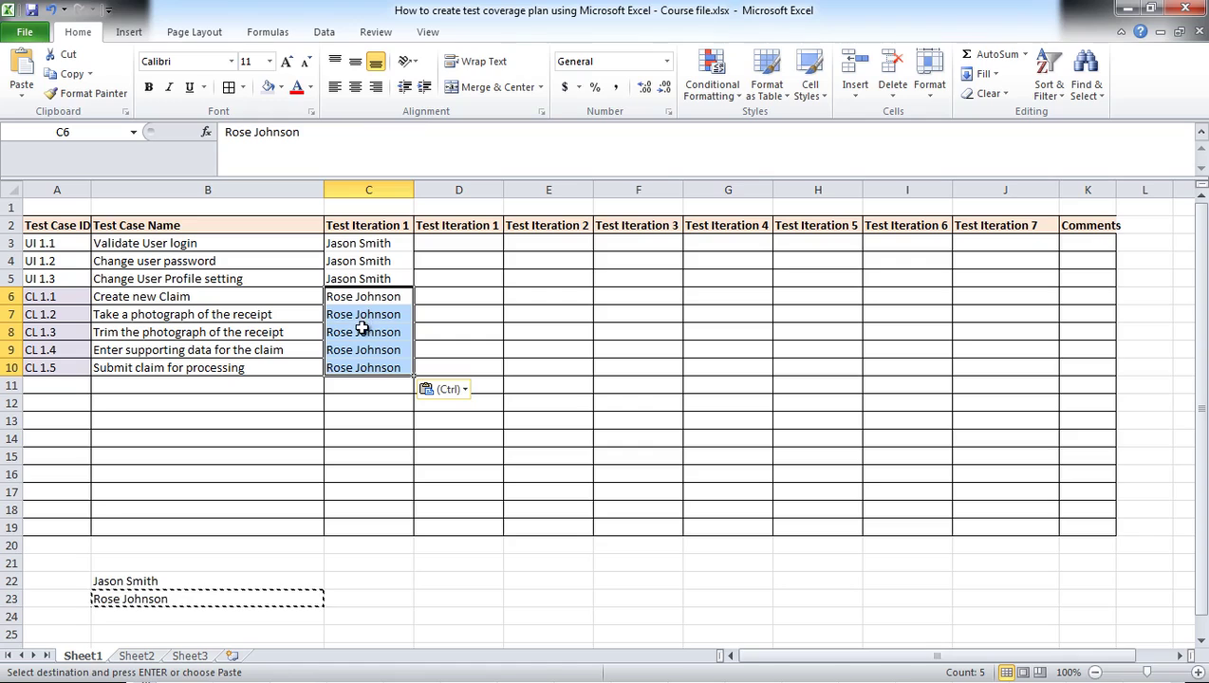
Step: Clear the tester names from C8:C10 and C4:C5
drag(362, 334, 363, 362)
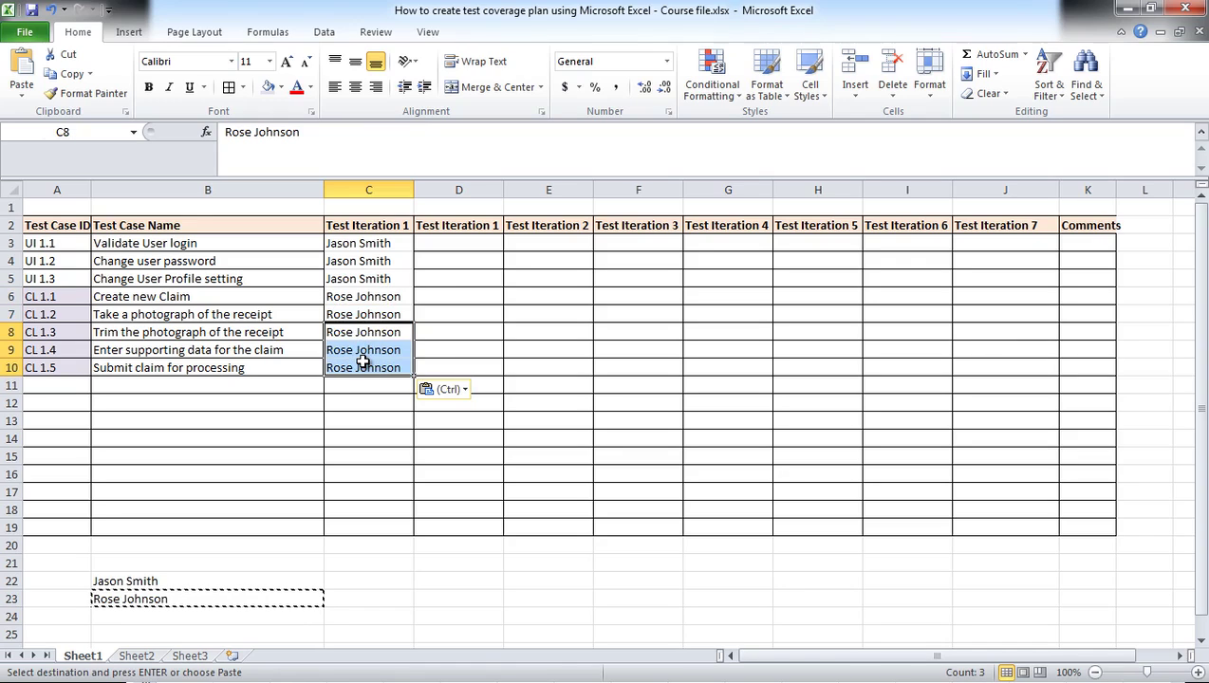
key(Delete)
drag(348, 267, 351, 277)
key(Delete)
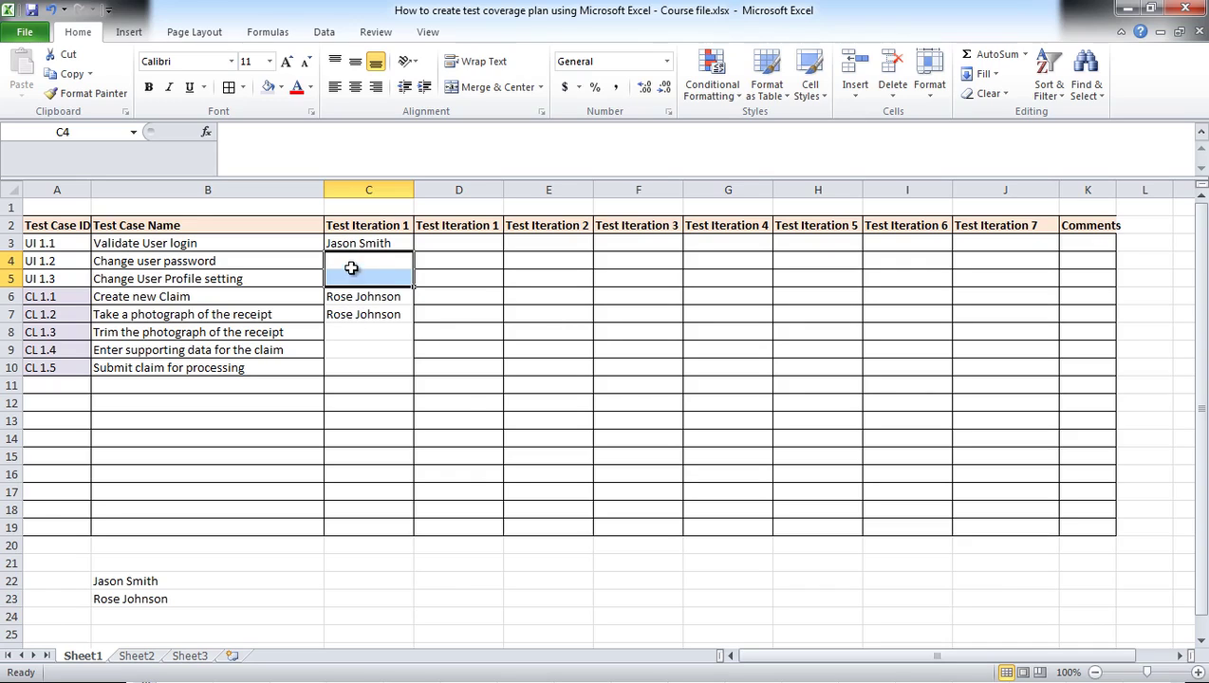
Step: Enter None in cell C4
click(349, 265)
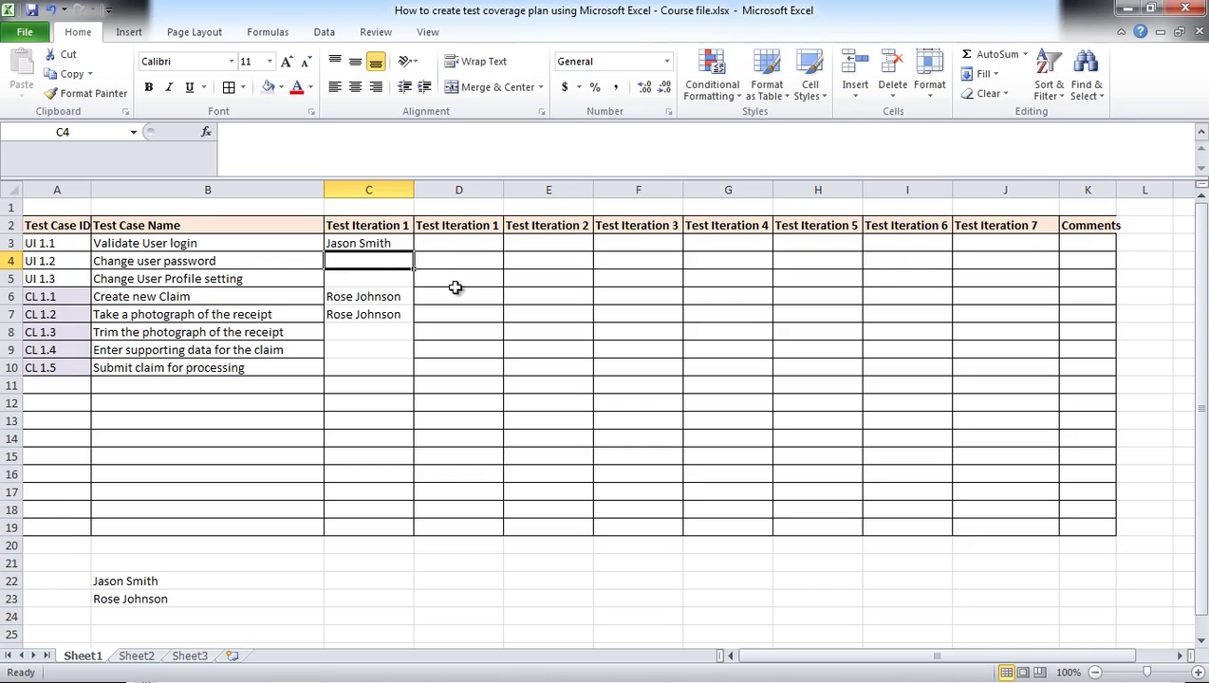
text(Not CO)
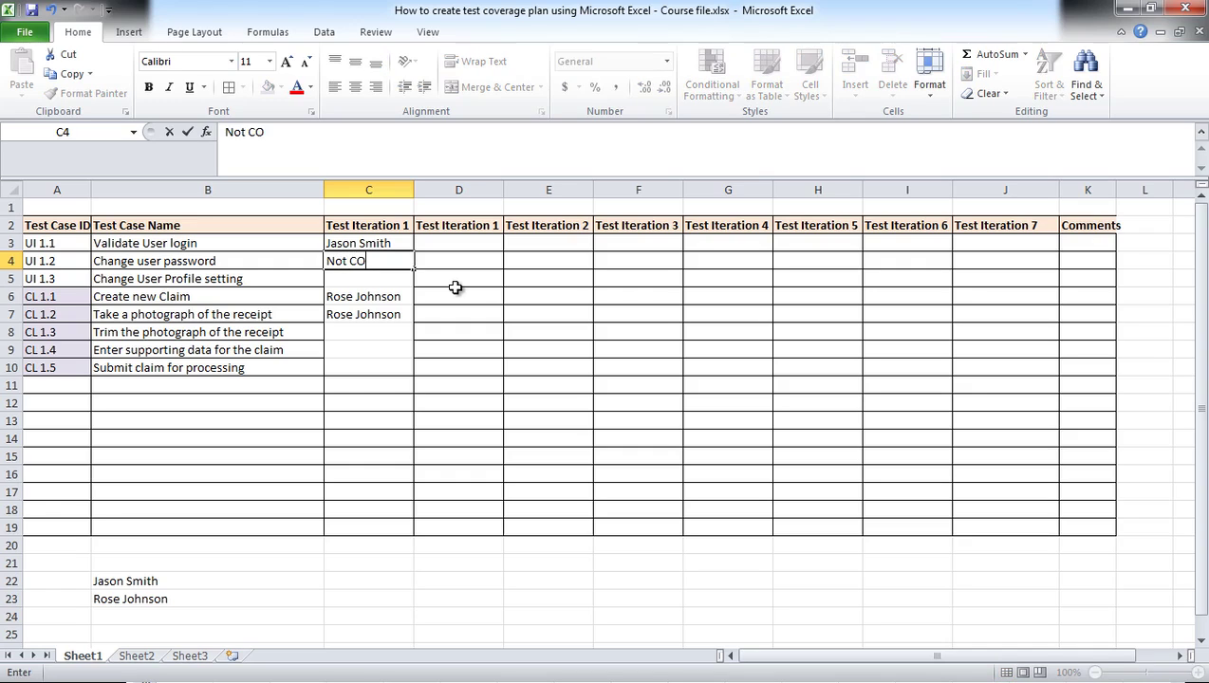
key(BackSpace)
key(BackSpace)
text(covered)
key(BackSpace)
key(BackSpace)
key(BackSpace)
key(BackSpace)
key(BackSpace)
key(BackSpace)
key(BackSpace)
key(BackSpace)
key(BackSpace)
key(BackSpace)
key(BackSpace)
text(None)
key(Tab)
Step: Copy None from C4 into C5 and C8:C10
click(345, 262)
key(ctrl+c)
click(348, 277)
key(ctrl+v)
drag(352, 331, 356, 368)
key(ctrl+v)
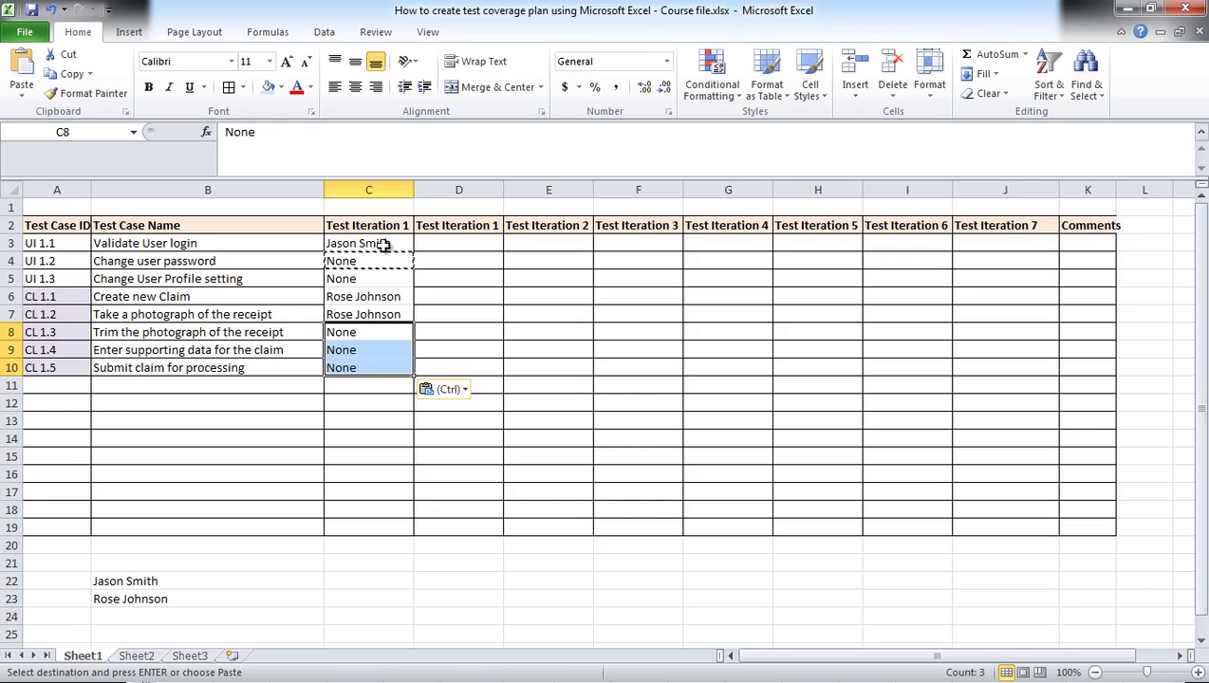
Step: Copy the first tester's entry from C3
click(389, 243)
key(Escape)
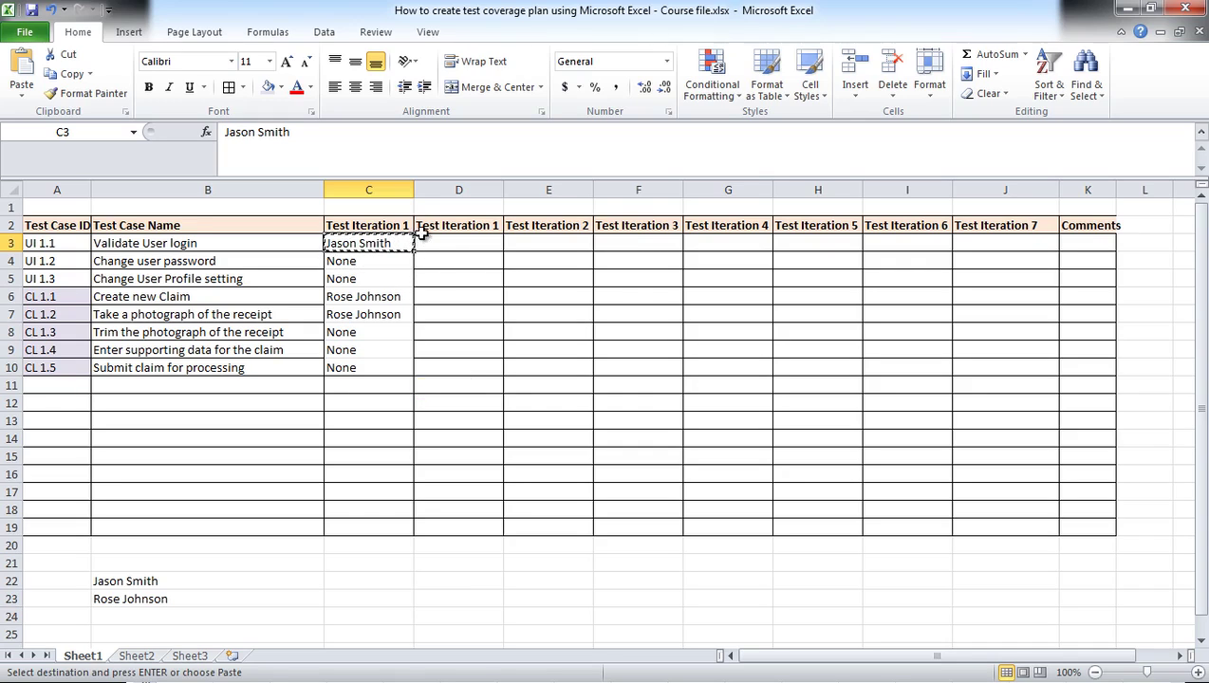
key(ctrl+c)
Step: Paste the first tester across D3:J3 and type the first tester's name in D4
click(446, 245)
drag(570, 248, 959, 232)
key(ctrl+v)
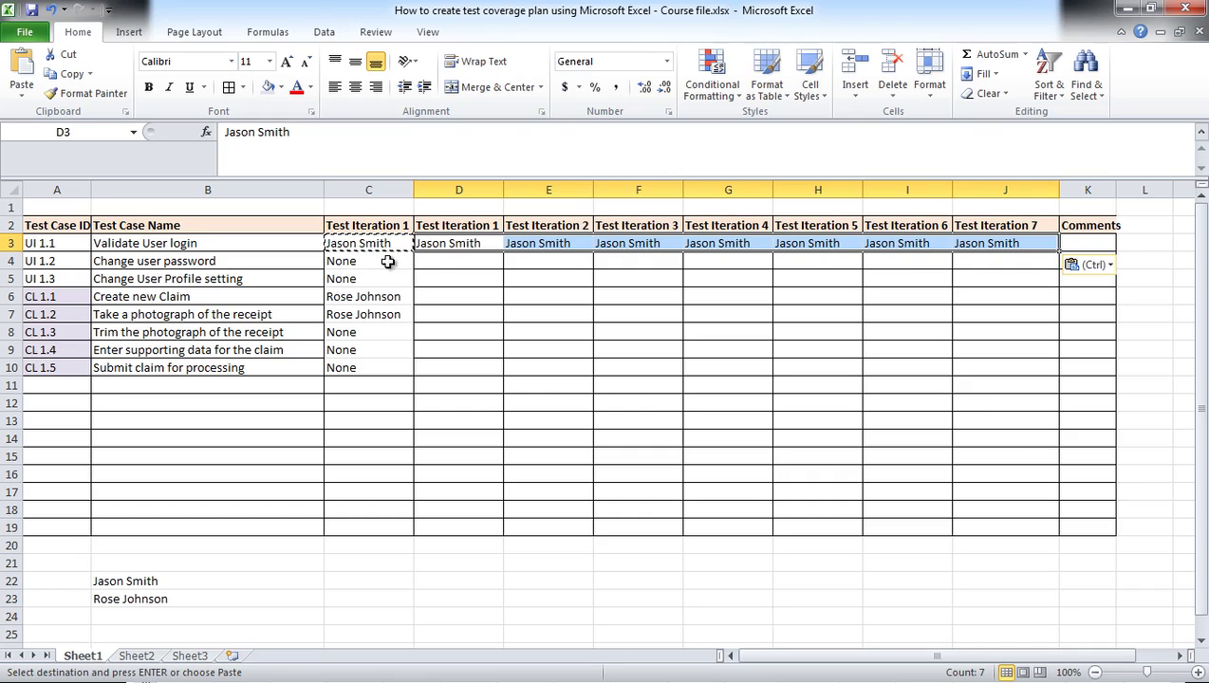
click(444, 262)
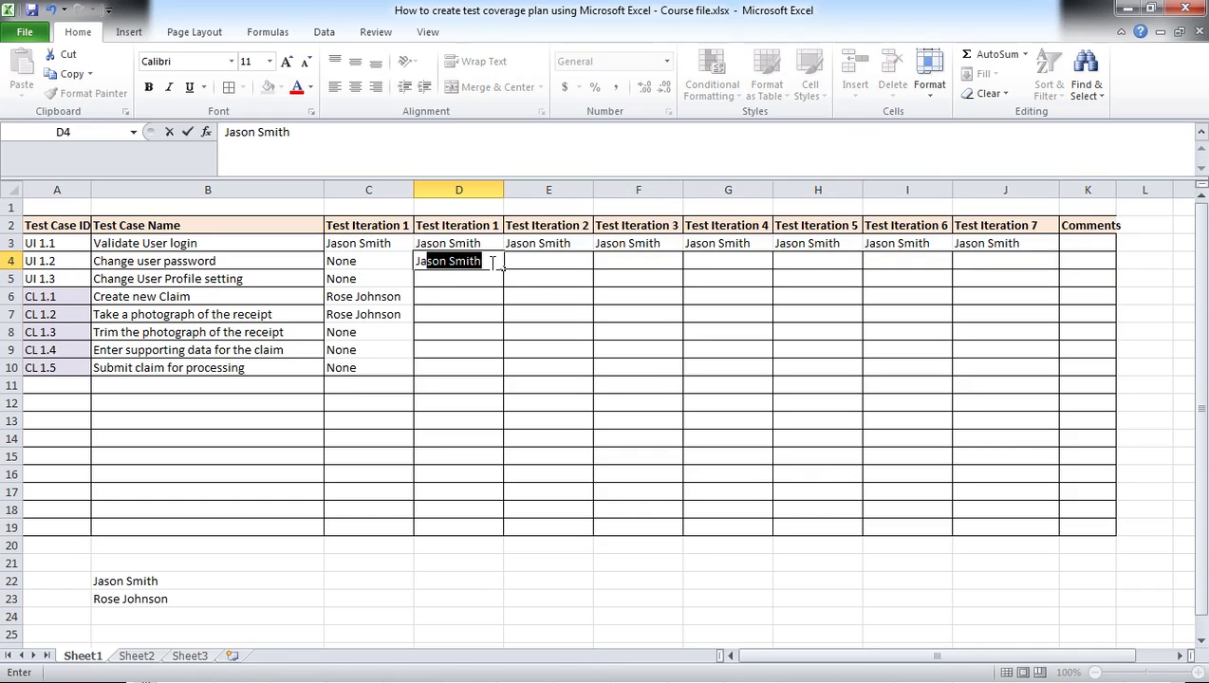
click(457, 280)
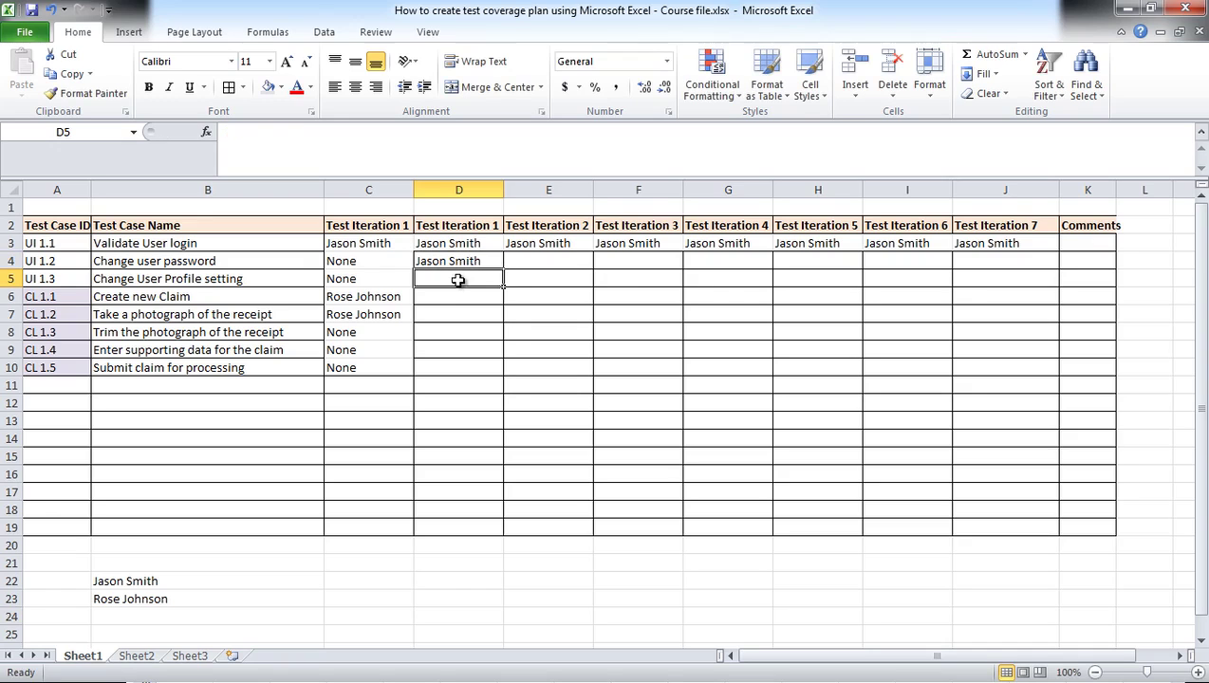
Step: Copy the second tester's name into D6:D8 and E6:E8
drag(391, 301, 391, 317)
key(ctrl+c)
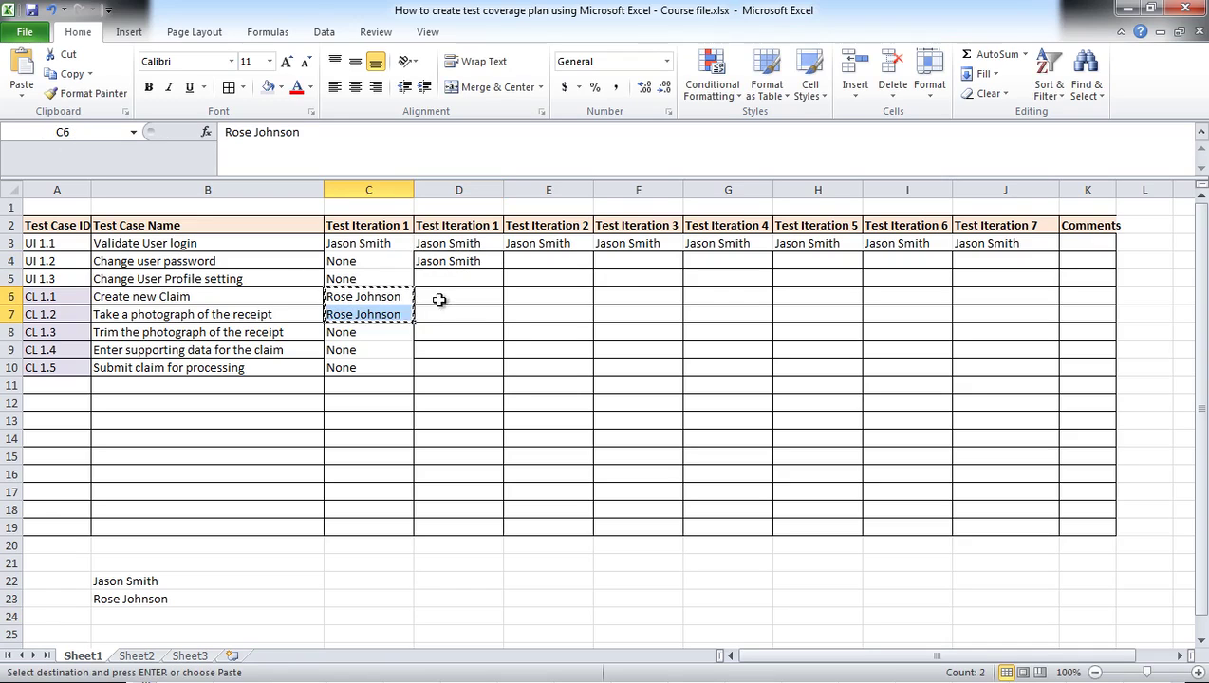
click(439, 299)
key(ctrl+v)
click(451, 313)
key(ctrl+c)
click(446, 334)
key(ctrl+v)
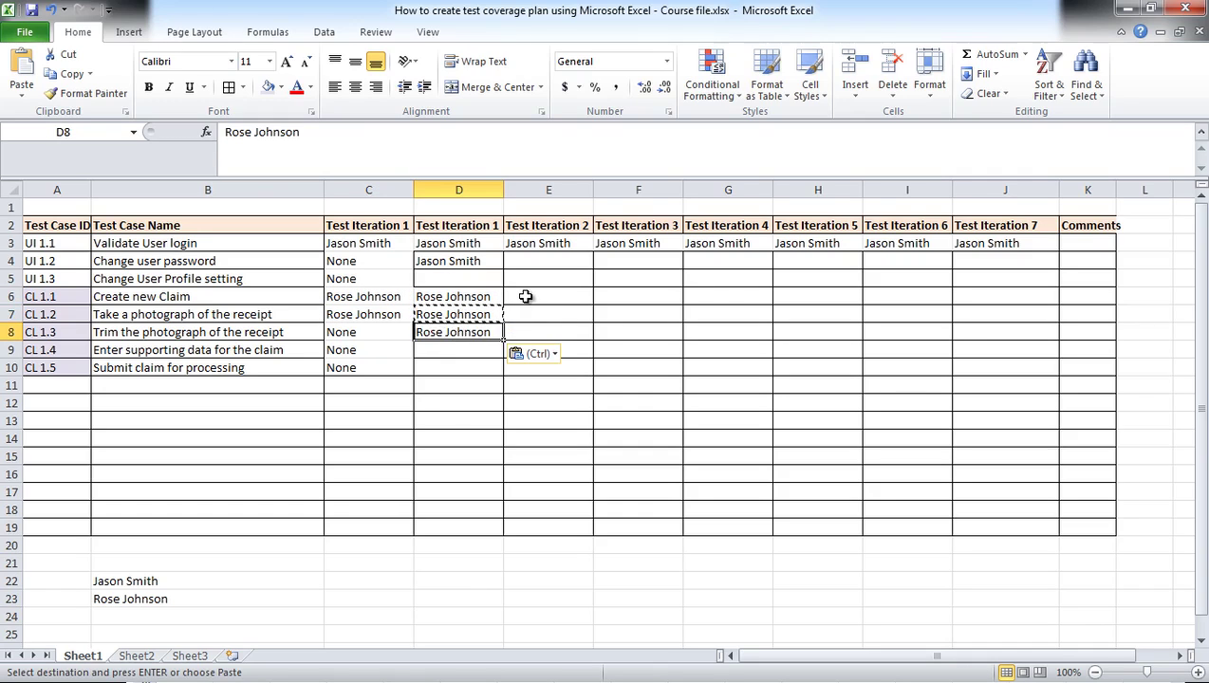
drag(496, 297, 480, 332)
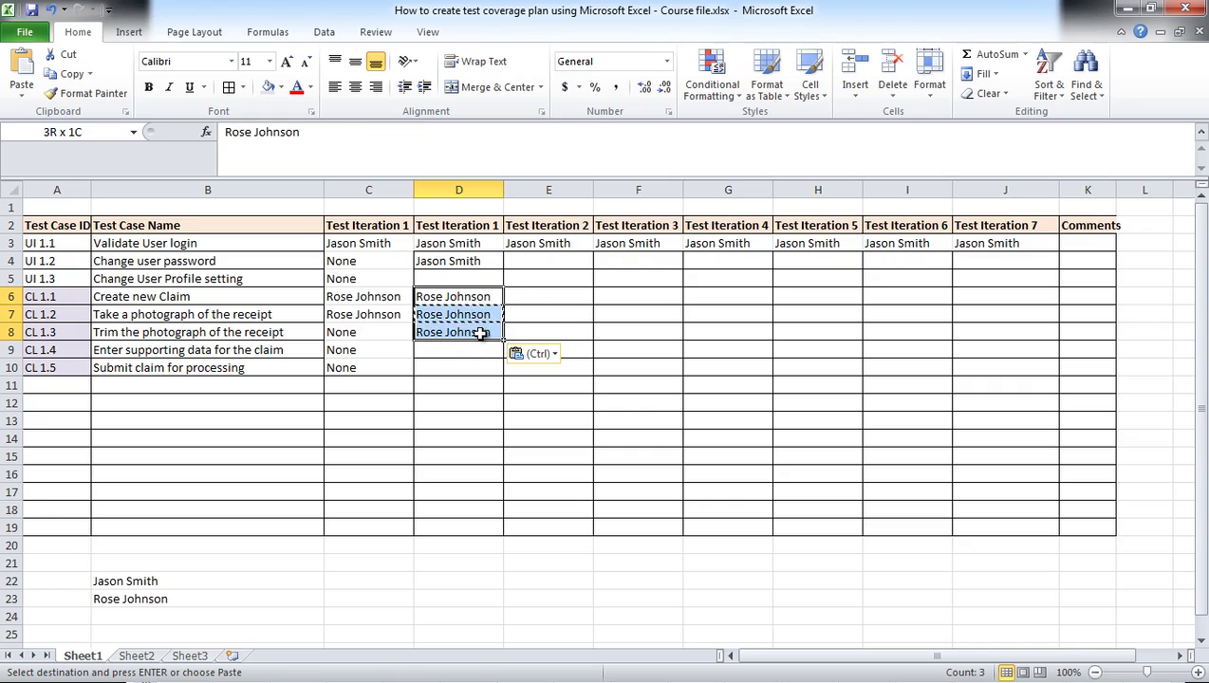
key(ctrl+c)
drag(537, 297, 539, 330)
key(ctrl+v)
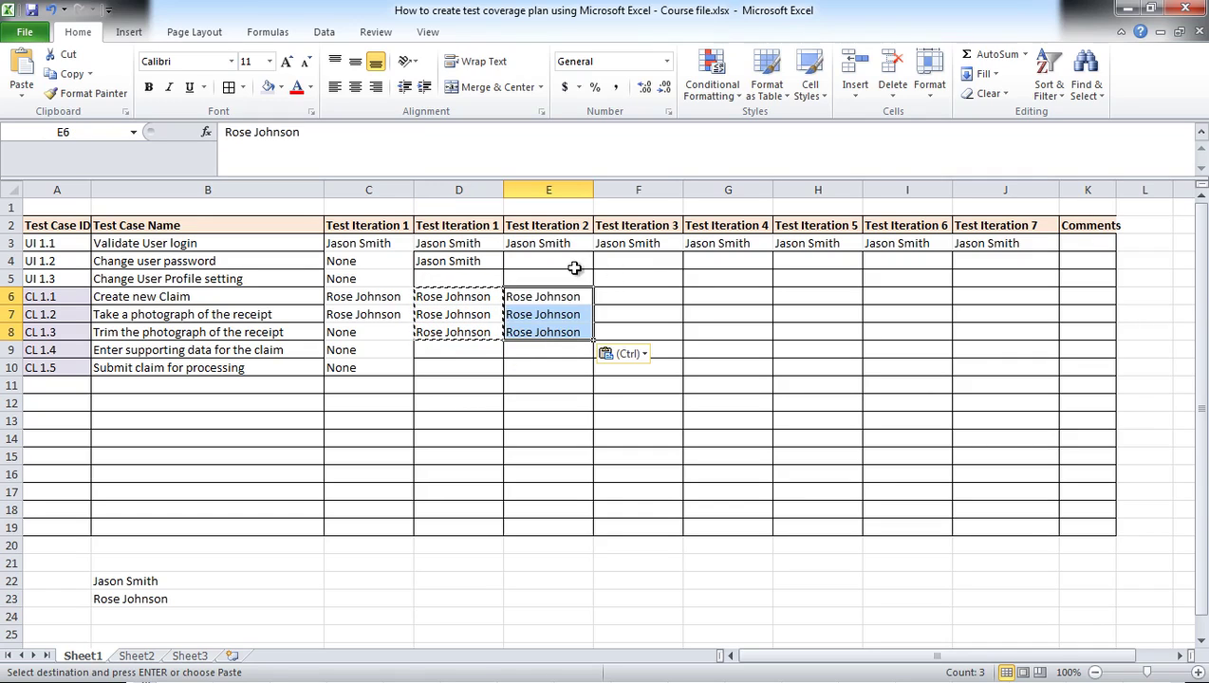
Step: Paste the second tester's name into F6:F9, G6:G9 and H6:H9
click(554, 334)
key(ctrl+c)
drag(615, 295, 622, 350)
key(ctrl+v)
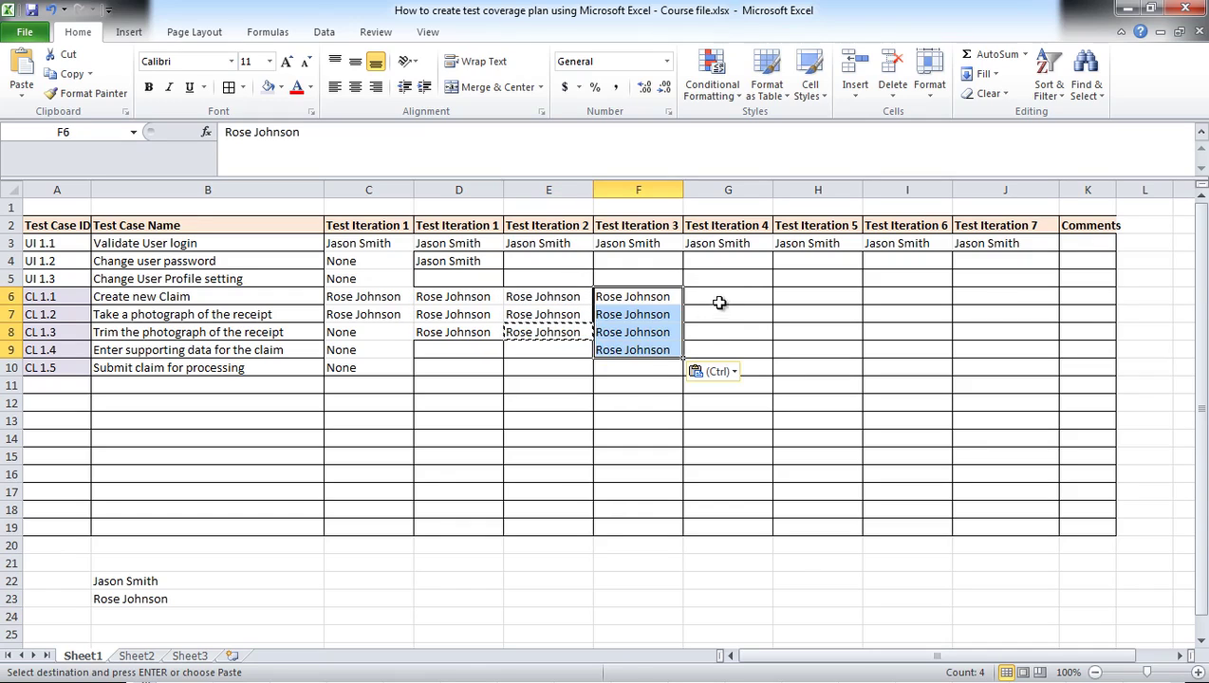
click(742, 293)
click(648, 298)
key(ctrl+c)
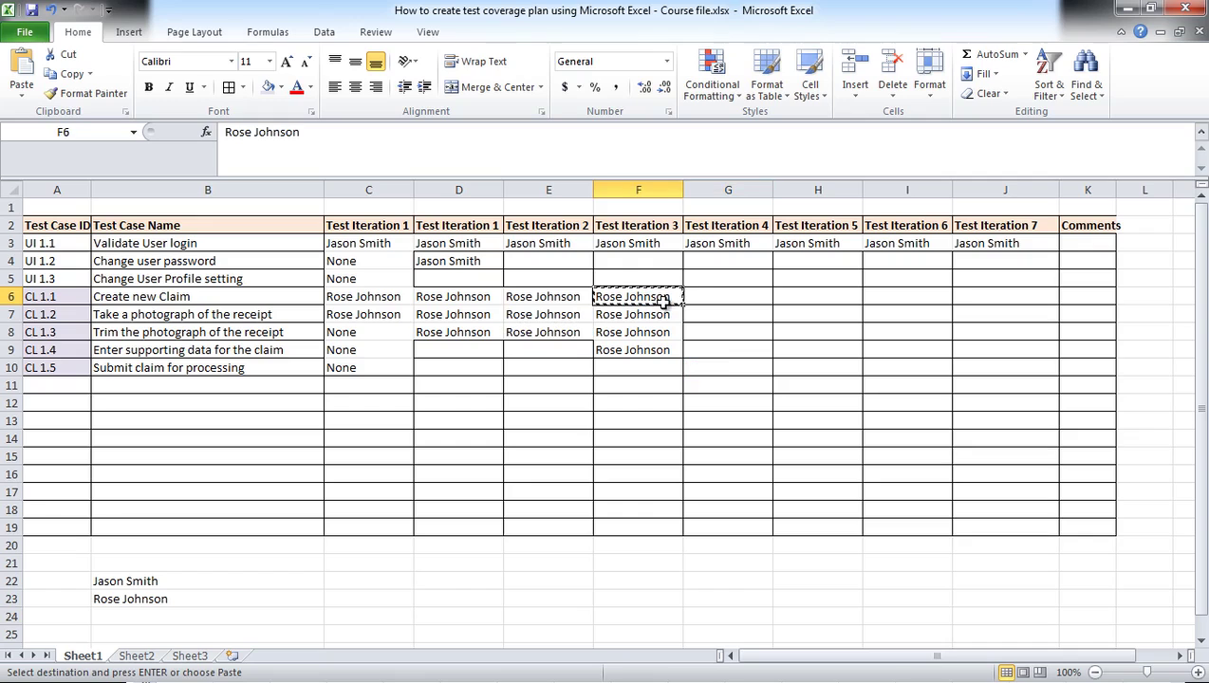
drag(655, 298, 661, 350)
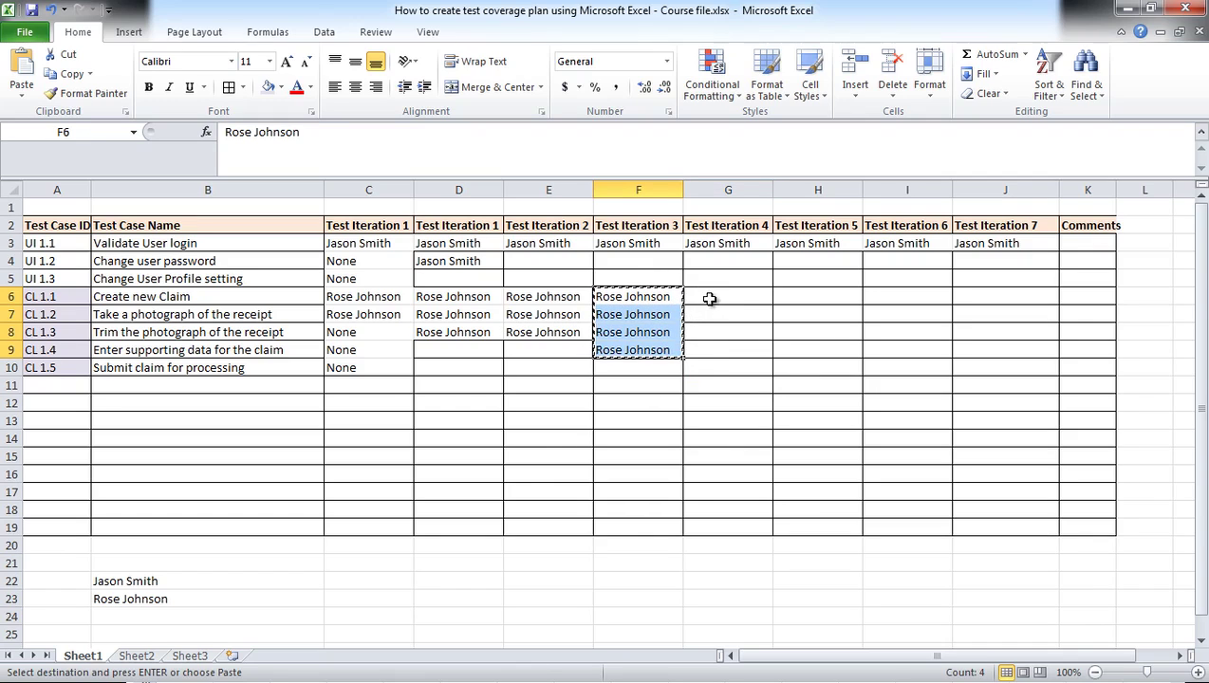
drag(707, 300, 707, 353)
key(ctrl+v)
drag(824, 292, 836, 350)
key(ctrl+v)
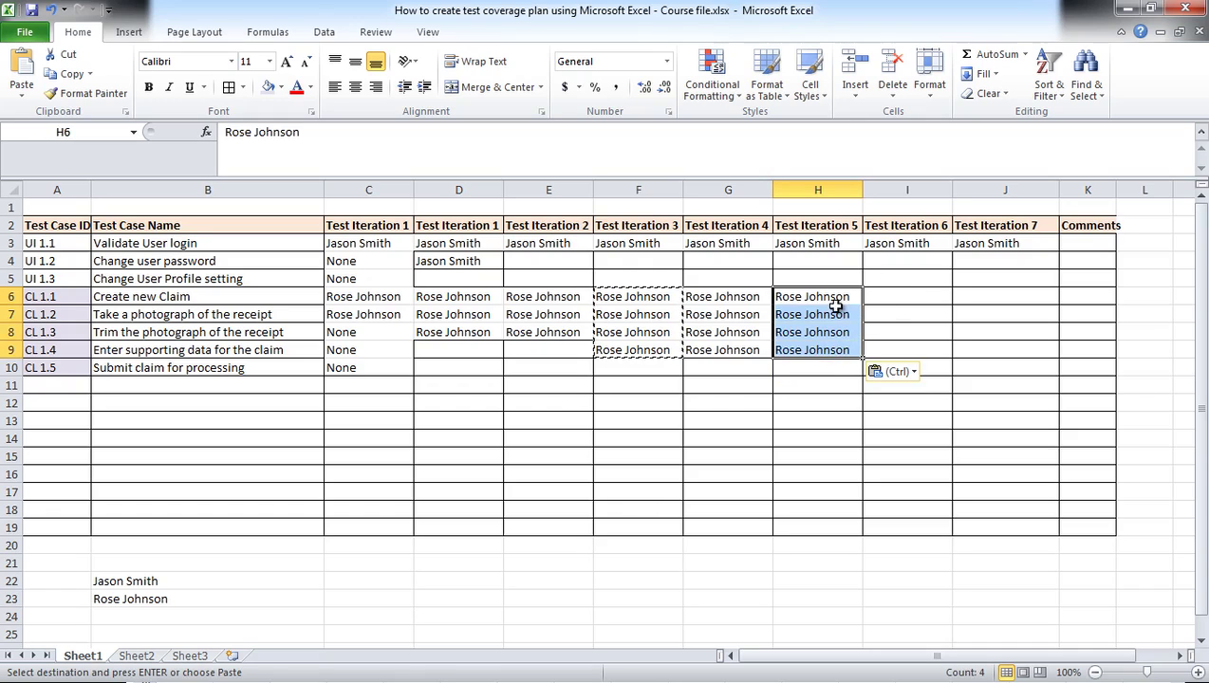
Step: Paste the second tester's name into I6:I10 and J6:J10
click(831, 297)
key(ctrl+c)
drag(896, 297, 900, 366)
key(ctrl+v)
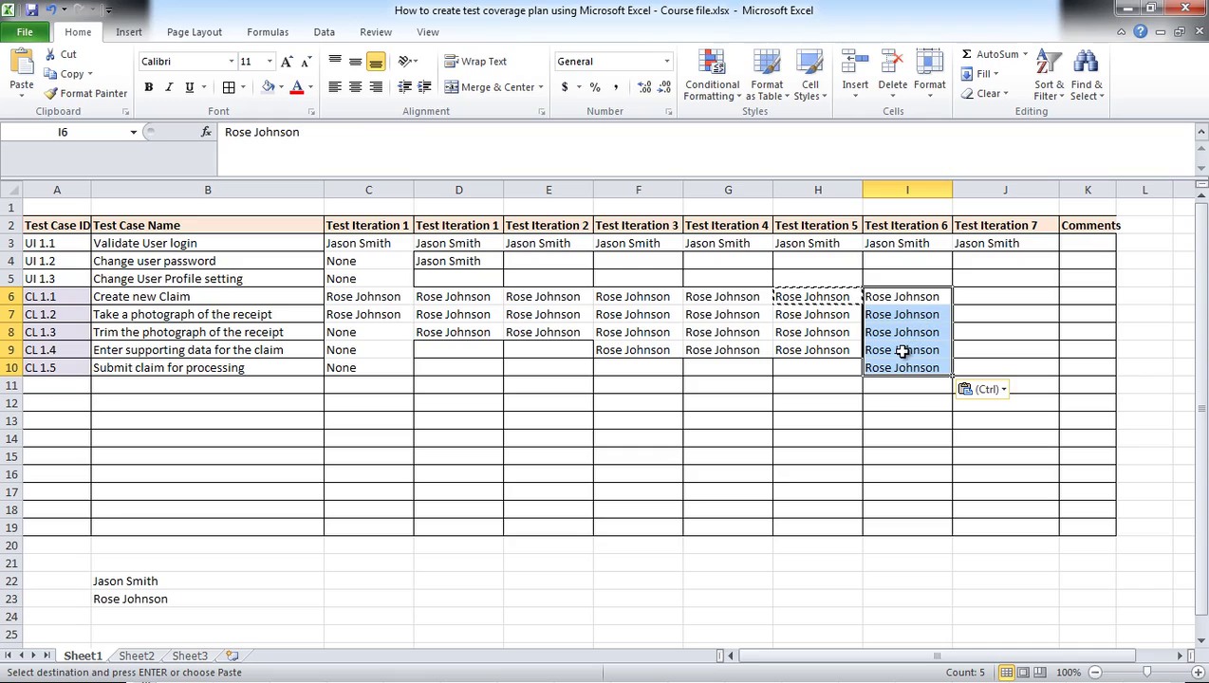
click(901, 349)
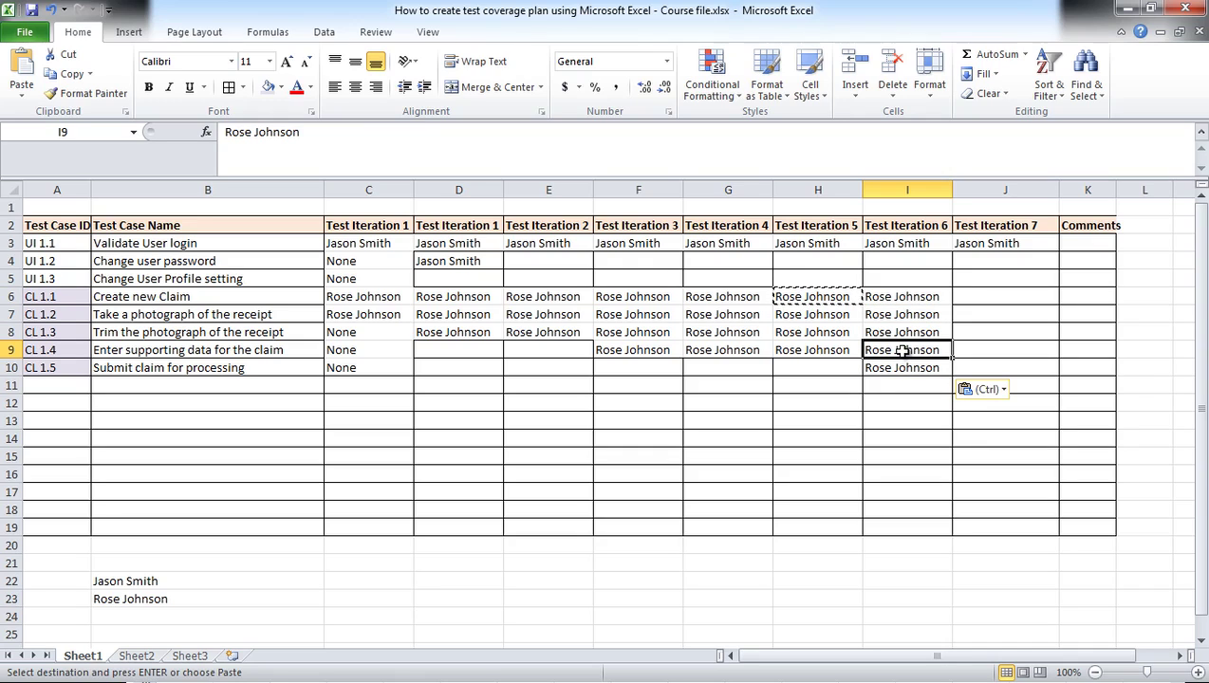
click(938, 299)
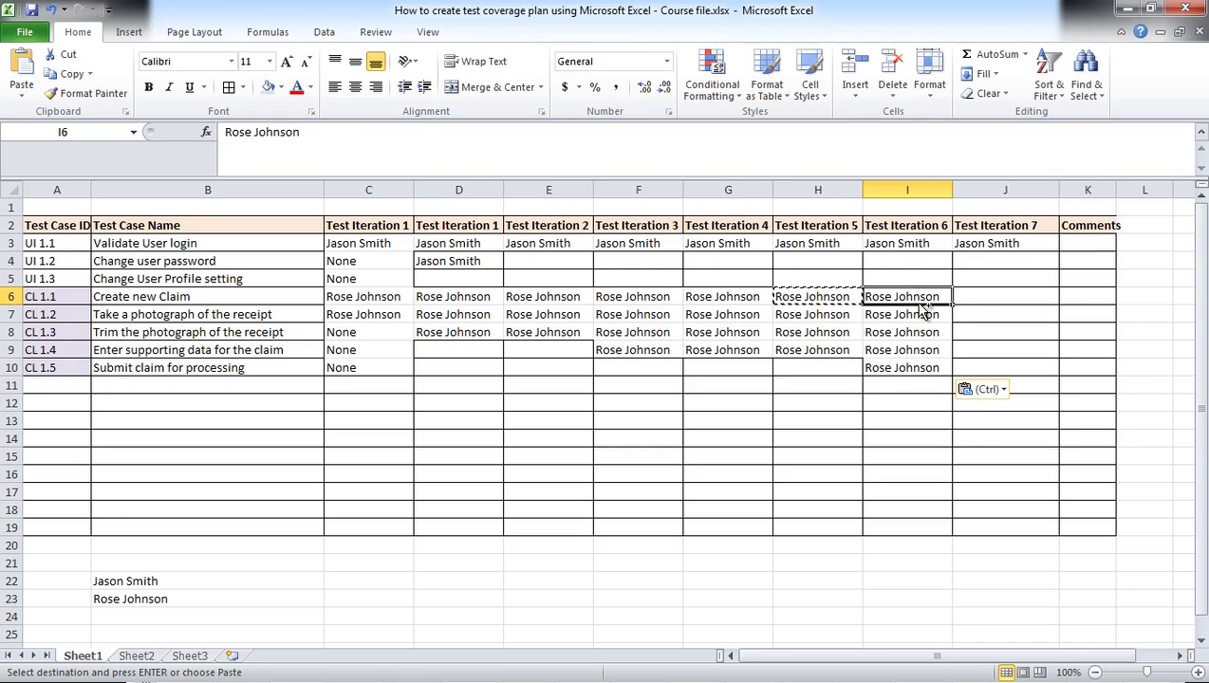
key(ctrl+c)
drag(962, 296, 977, 360)
key(ctrl+v)
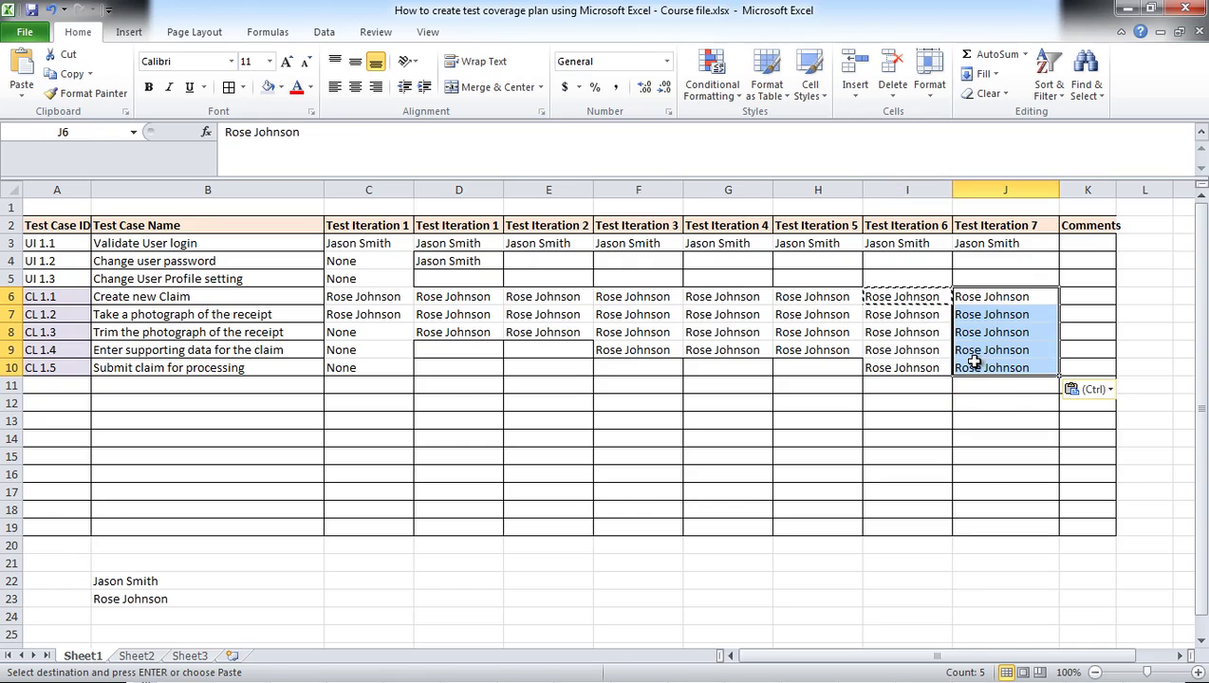
Step: Copy the first tester's name from D4 into E4:J4 and I5:J5
click(475, 261)
key(ctrl+c)
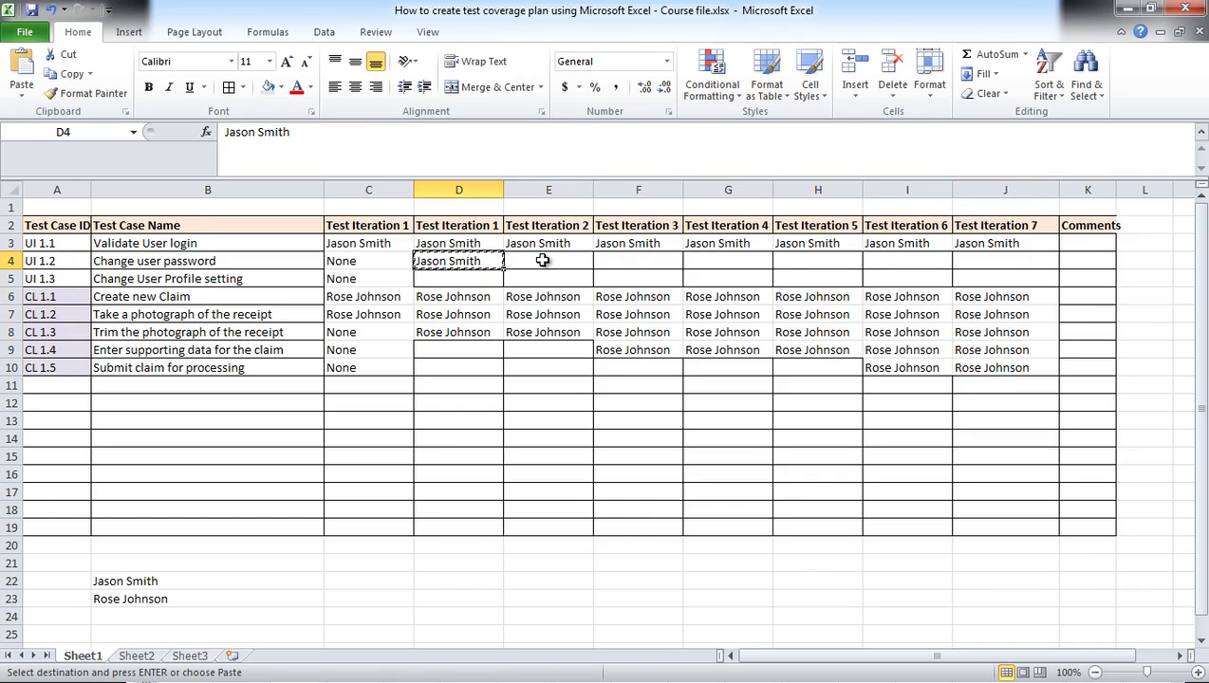
drag(537, 261, 987, 281)
key(ctrl+v)
click(889, 262)
key(ctrl+c)
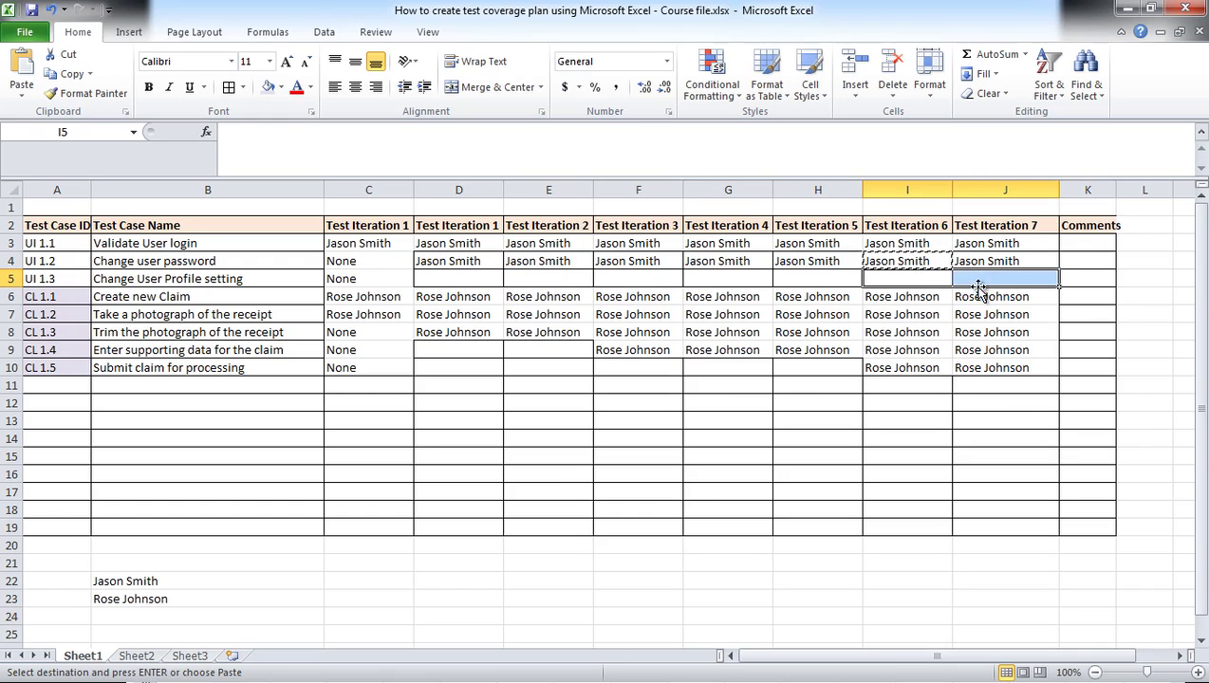
key(ctrl+v)
click(366, 331)
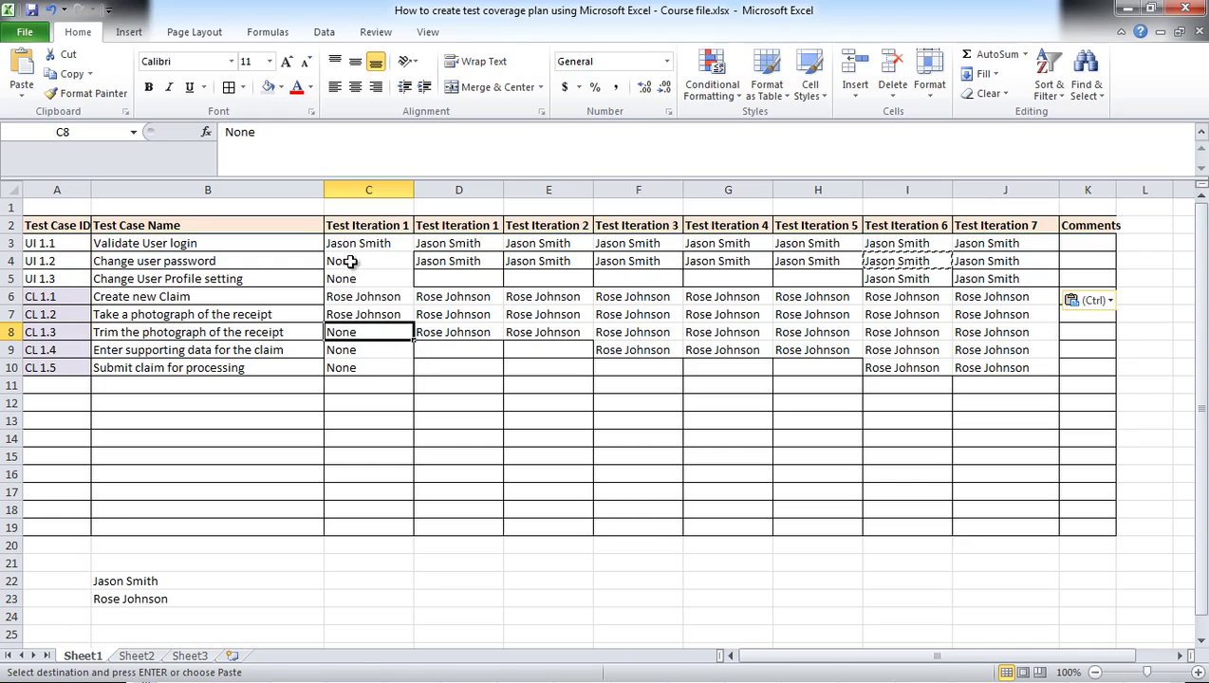
Step: Fill the None cells C4:C5 red, keeping their text black
drag(346, 264, 350, 276)
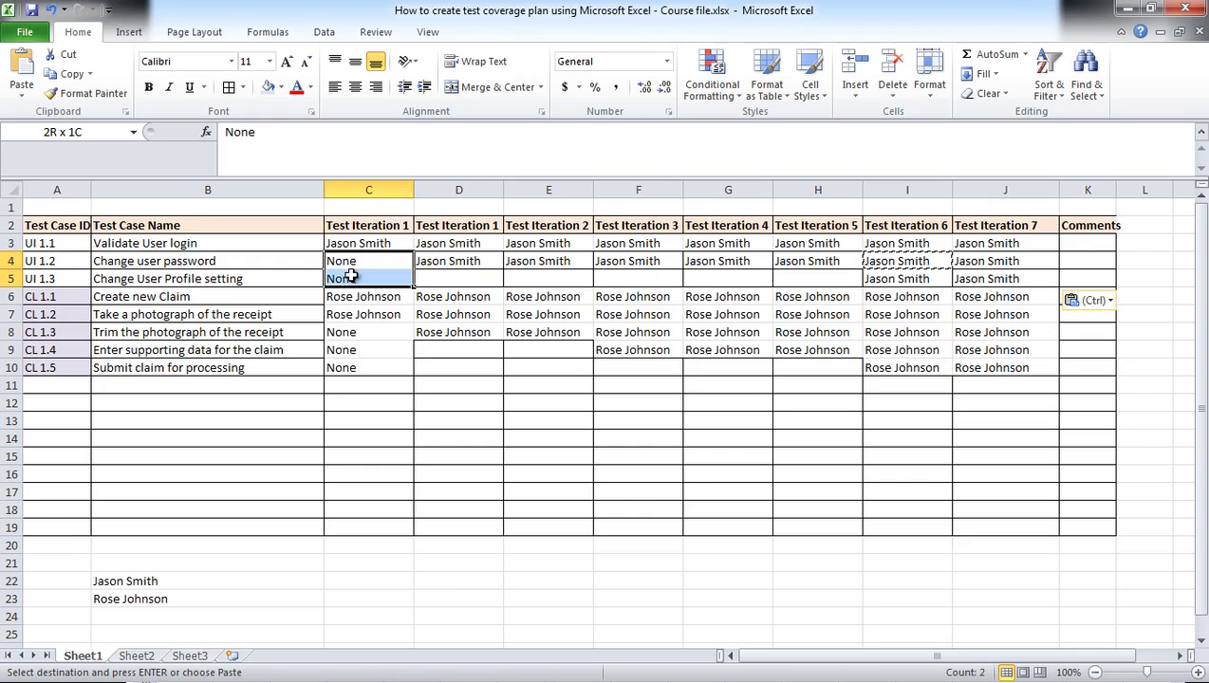
click(296, 86)
click(311, 86)
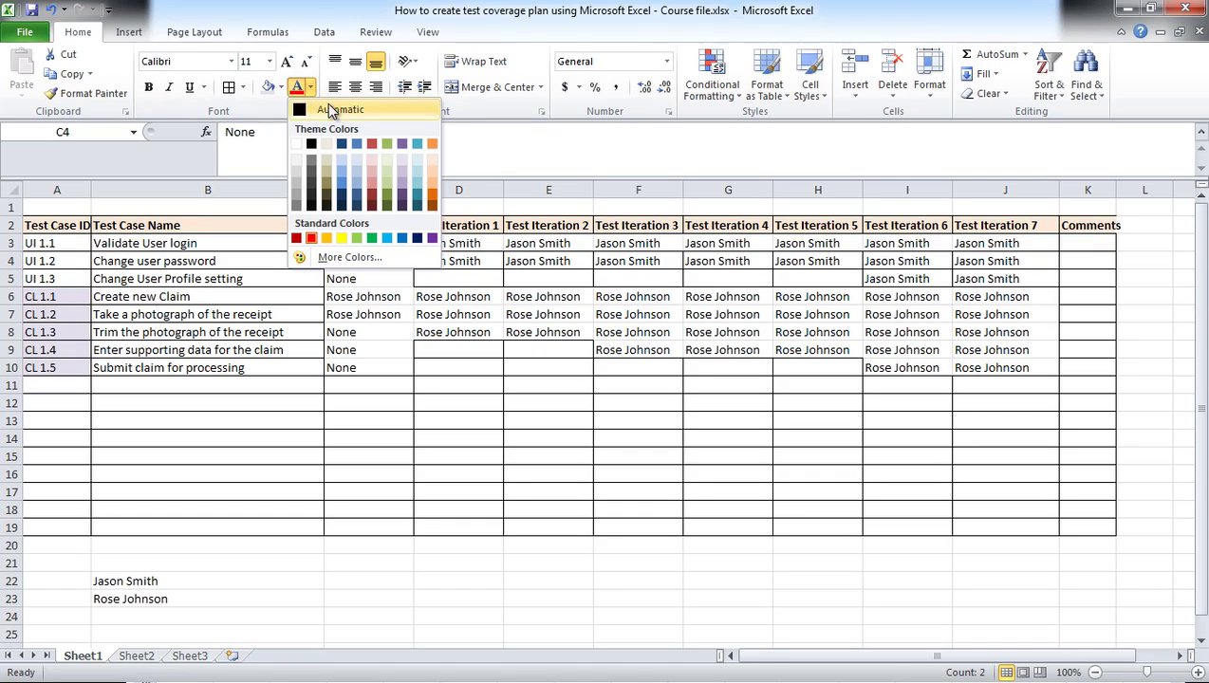
click(318, 110)
click(280, 87)
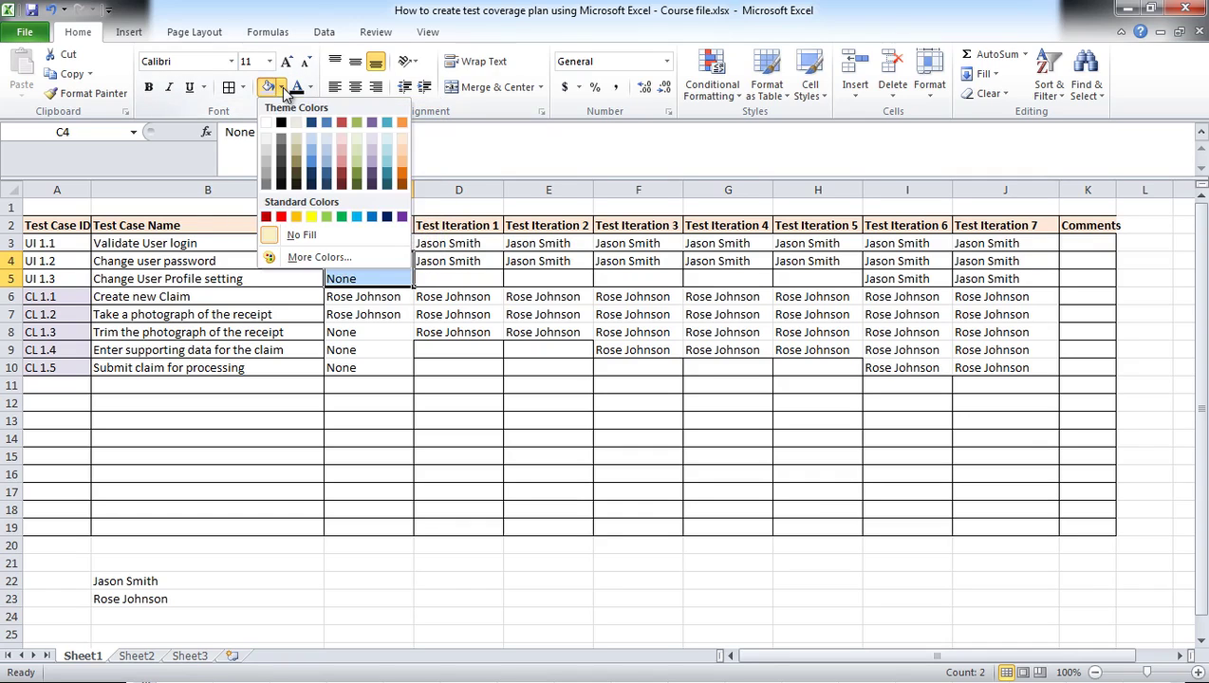
click(281, 217)
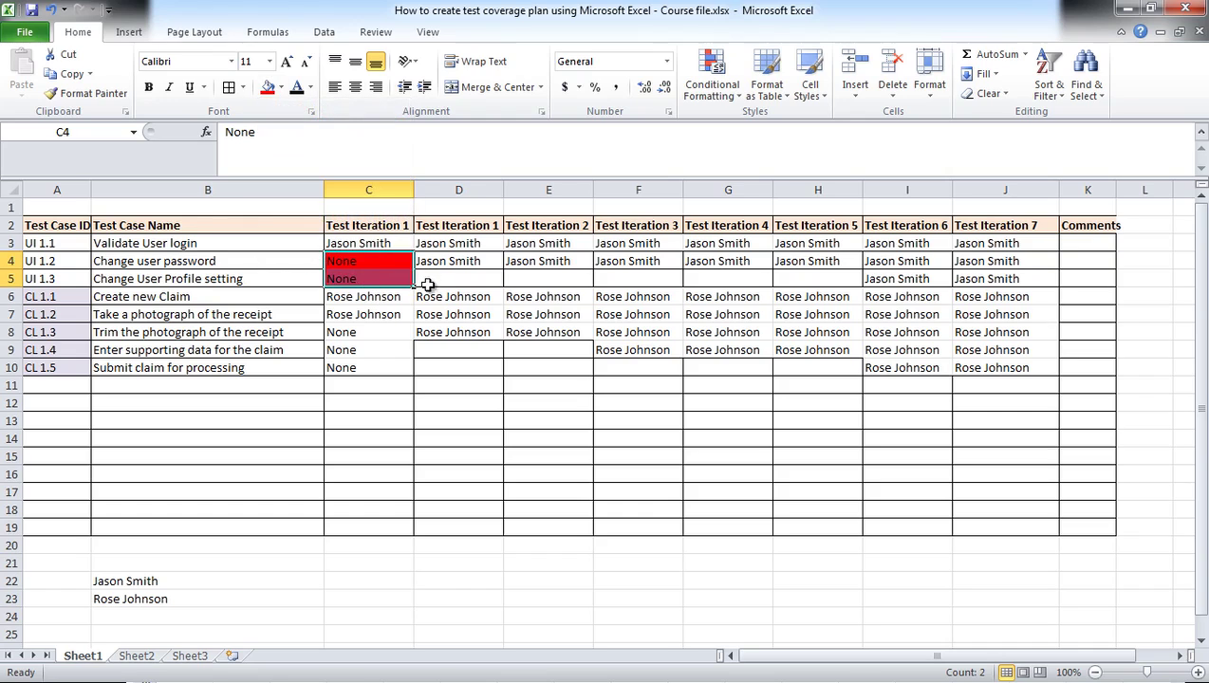
Step: Fill D5:H5, C8:C10, D9:E10 and F10:H10 red
drag(424, 280, 818, 278)
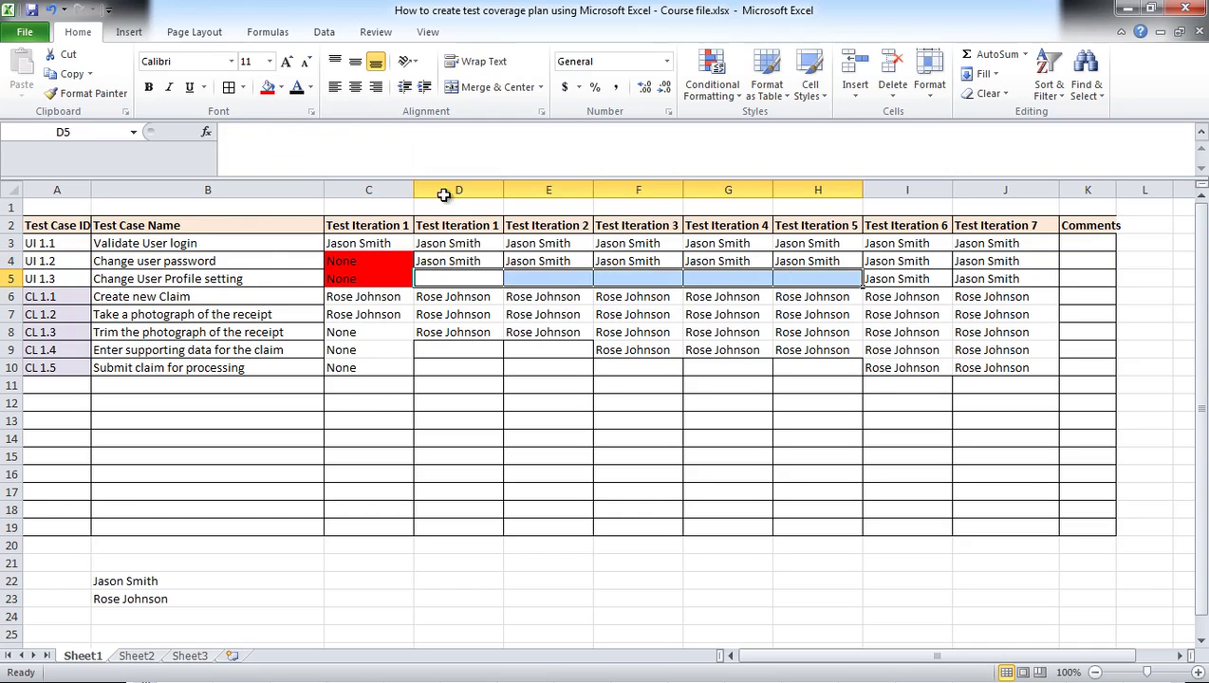
click(268, 87)
drag(351, 337, 346, 361)
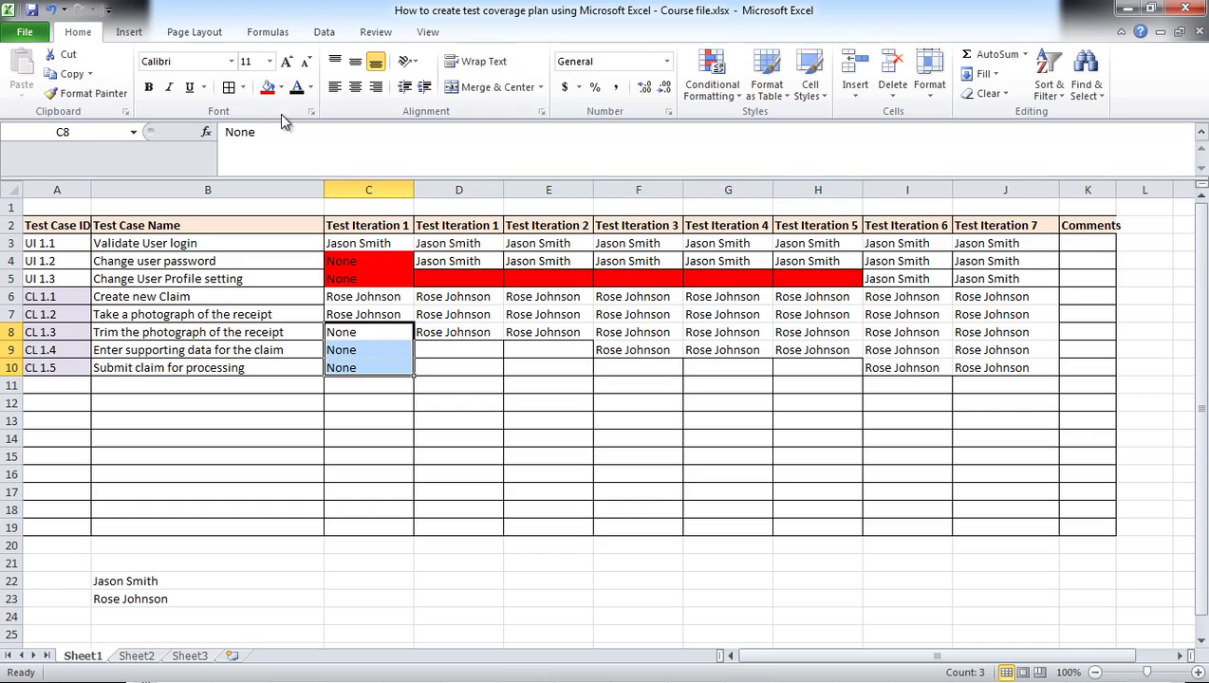
click(268, 88)
drag(445, 351, 543, 374)
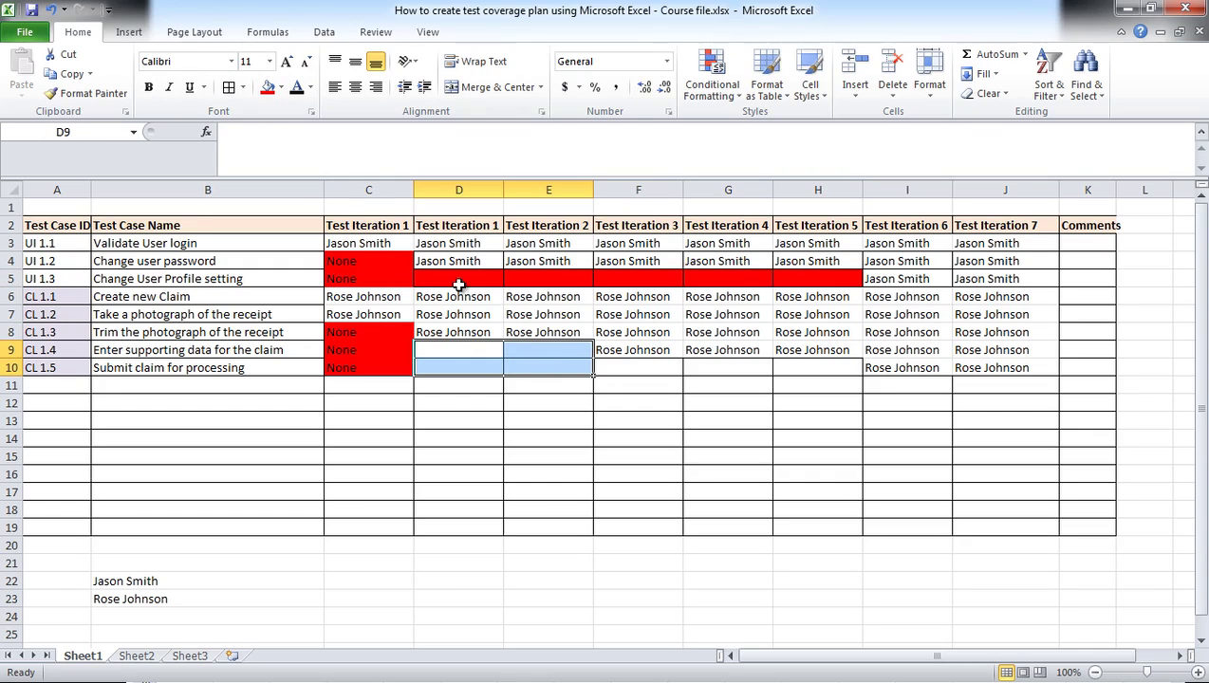
click(268, 87)
drag(647, 368, 793, 366)
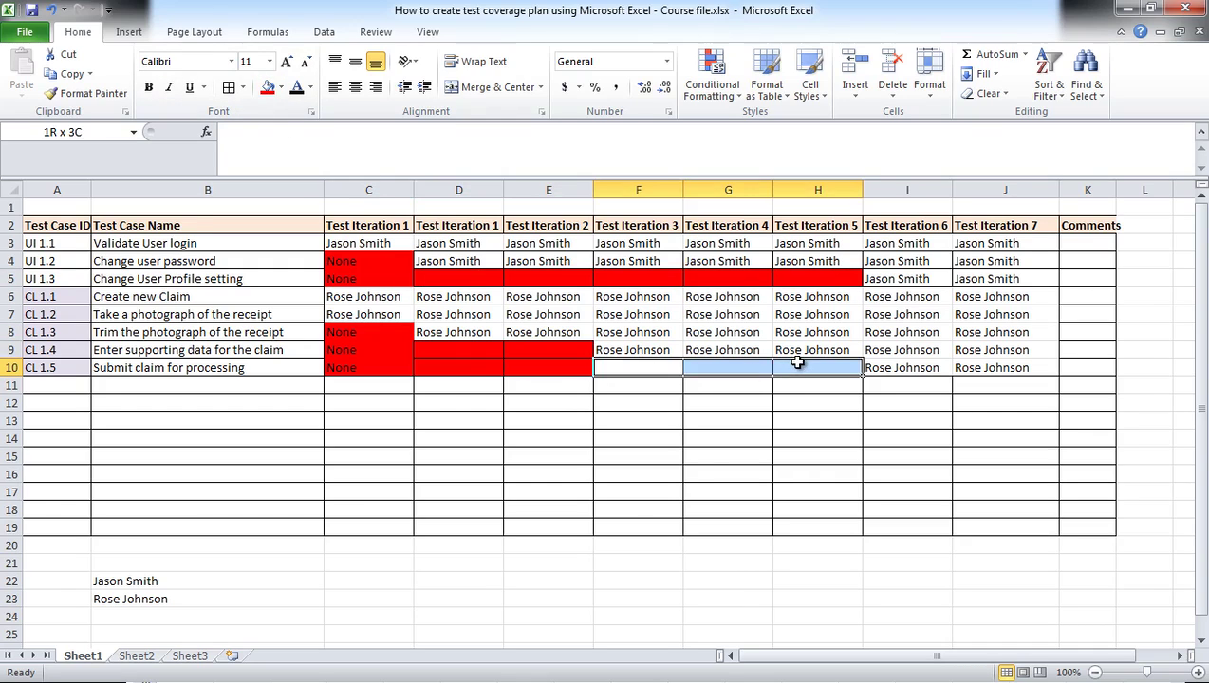
click(268, 88)
click(533, 437)
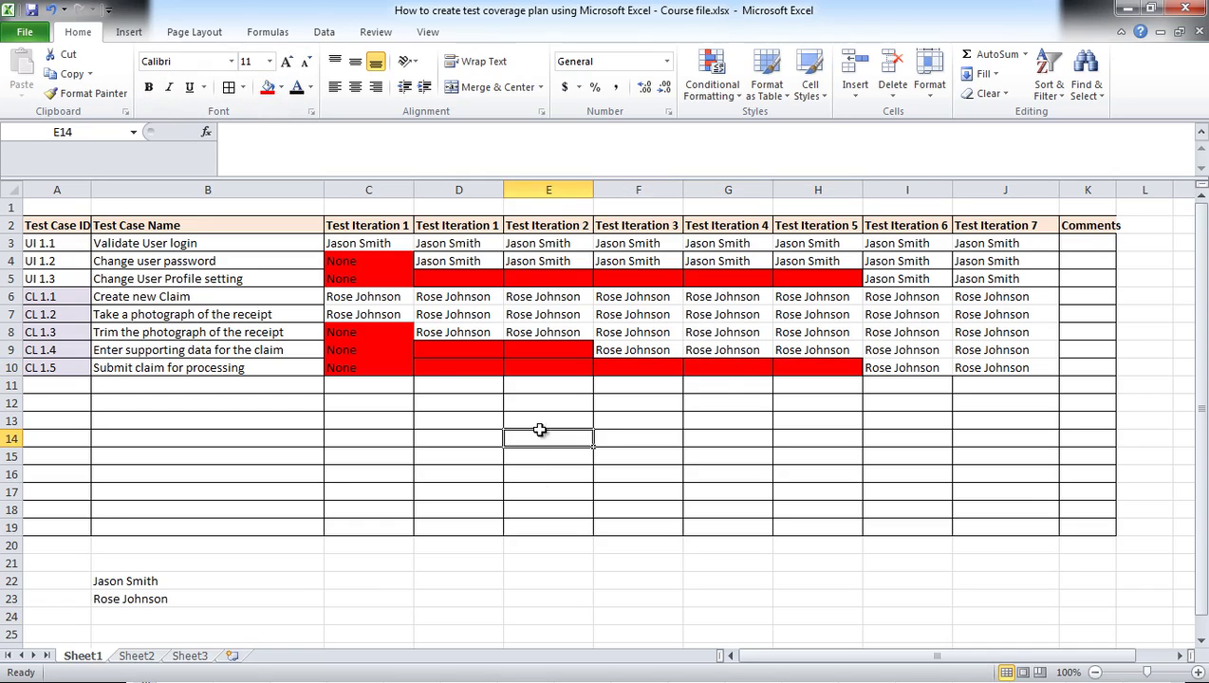
drag(995, 370, 8, 252)
click(234, 92)
click(499, 417)
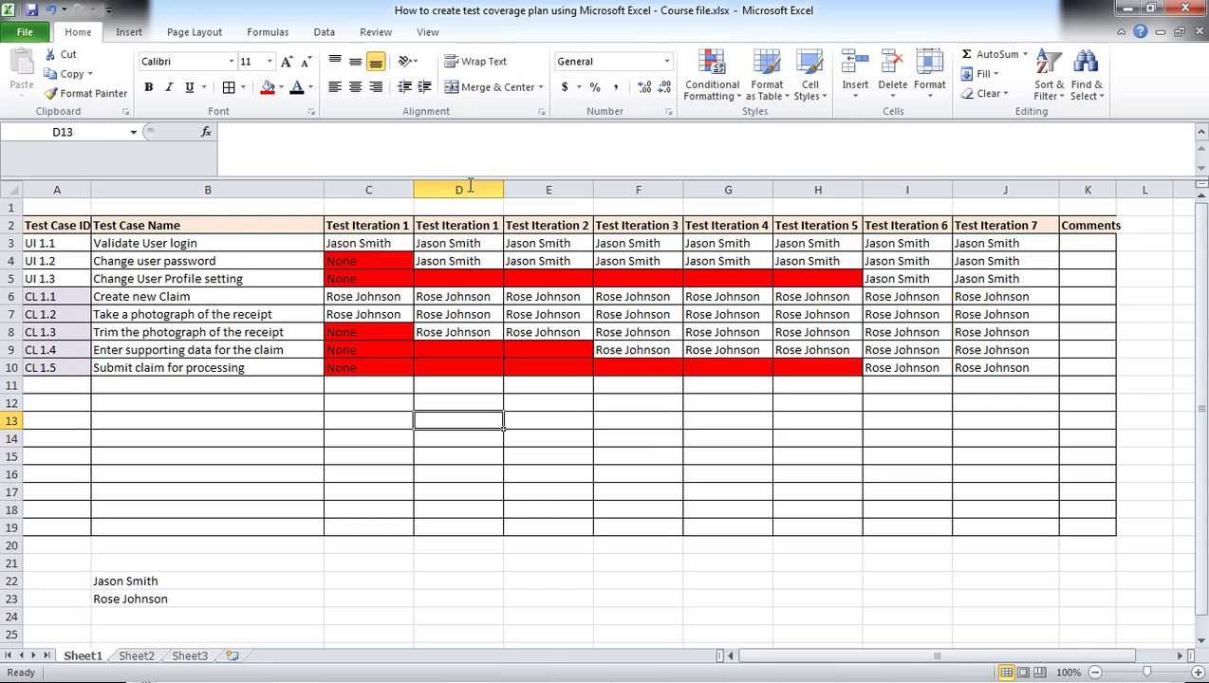
Step: Widen column K and add the wrapped comment 'Submit claim will only be functional for Iteration 6' in K10
drag(1116, 190, 1175, 190)
click(1077, 367)
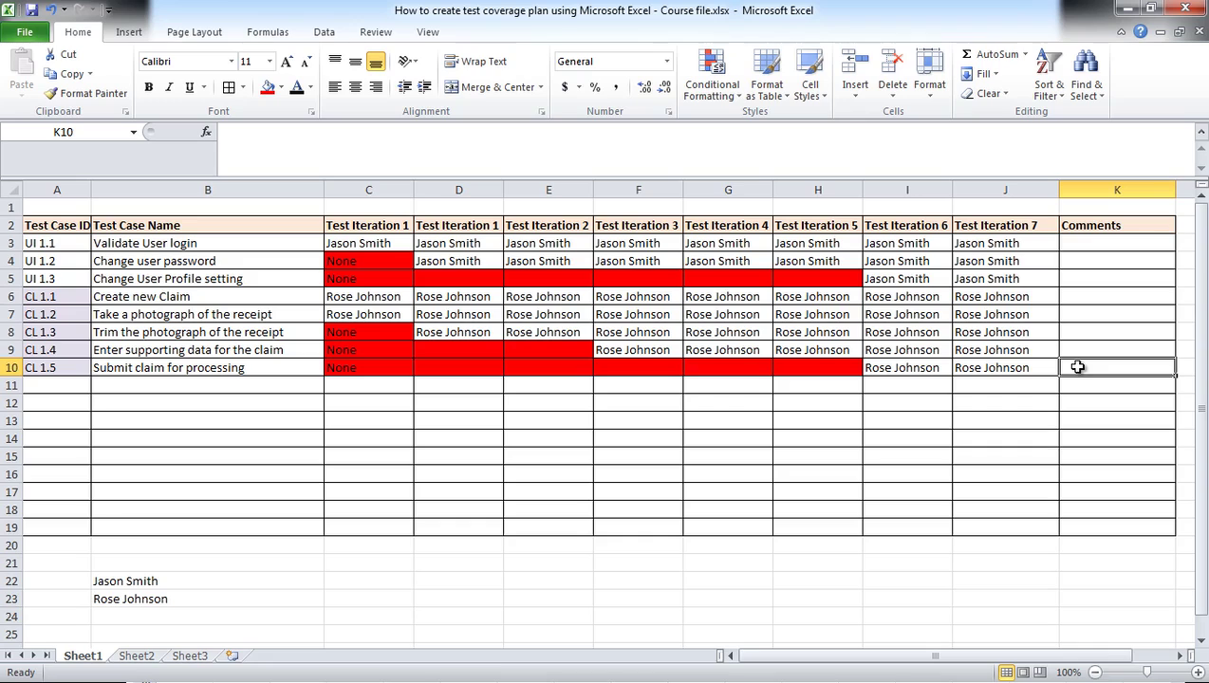
text(Submit )
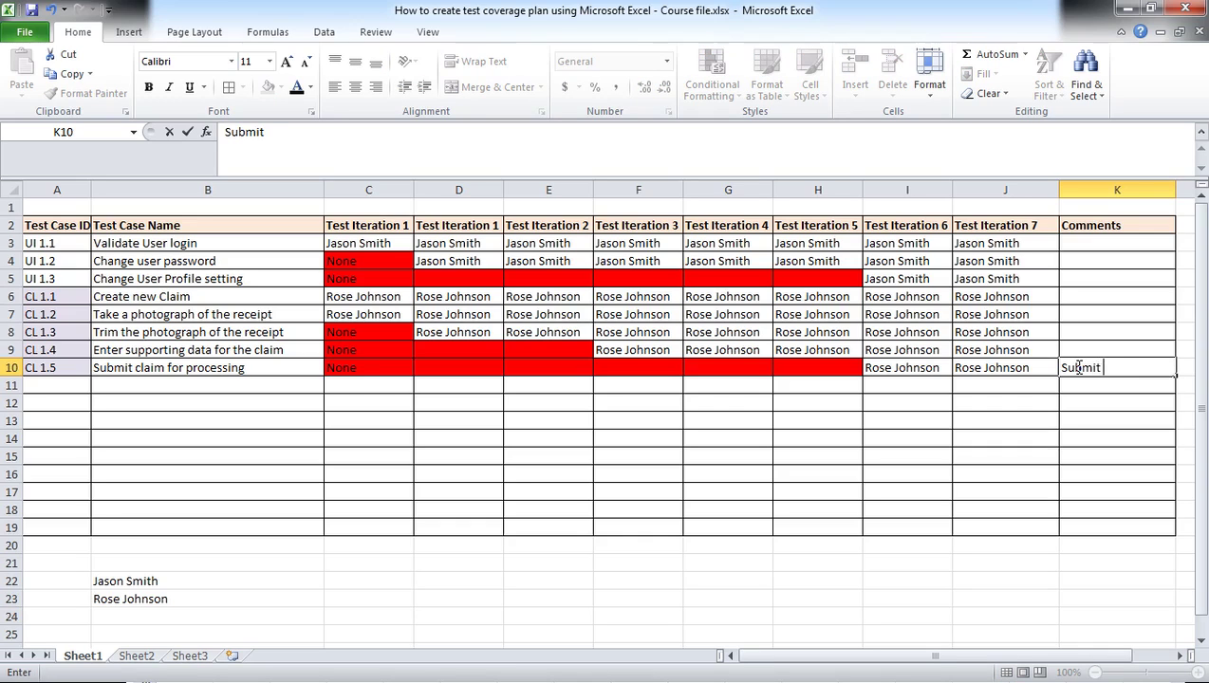
text(claim will only be functional for Itera)
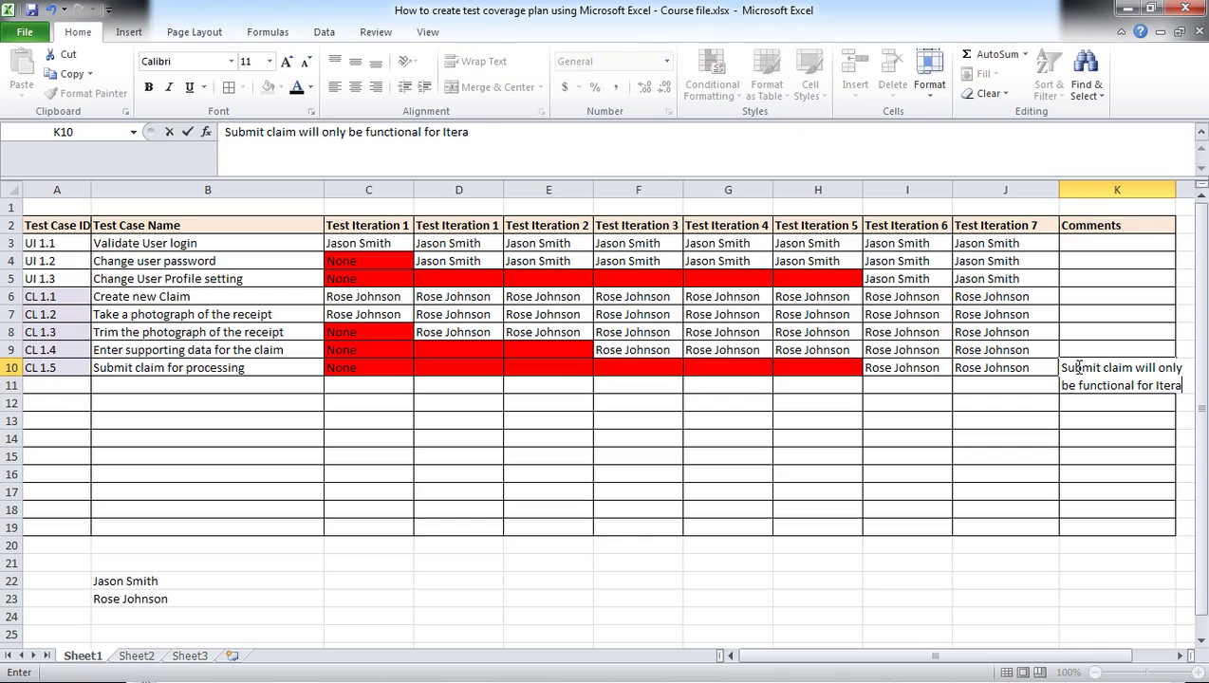
text(tion 6)
key(Return)
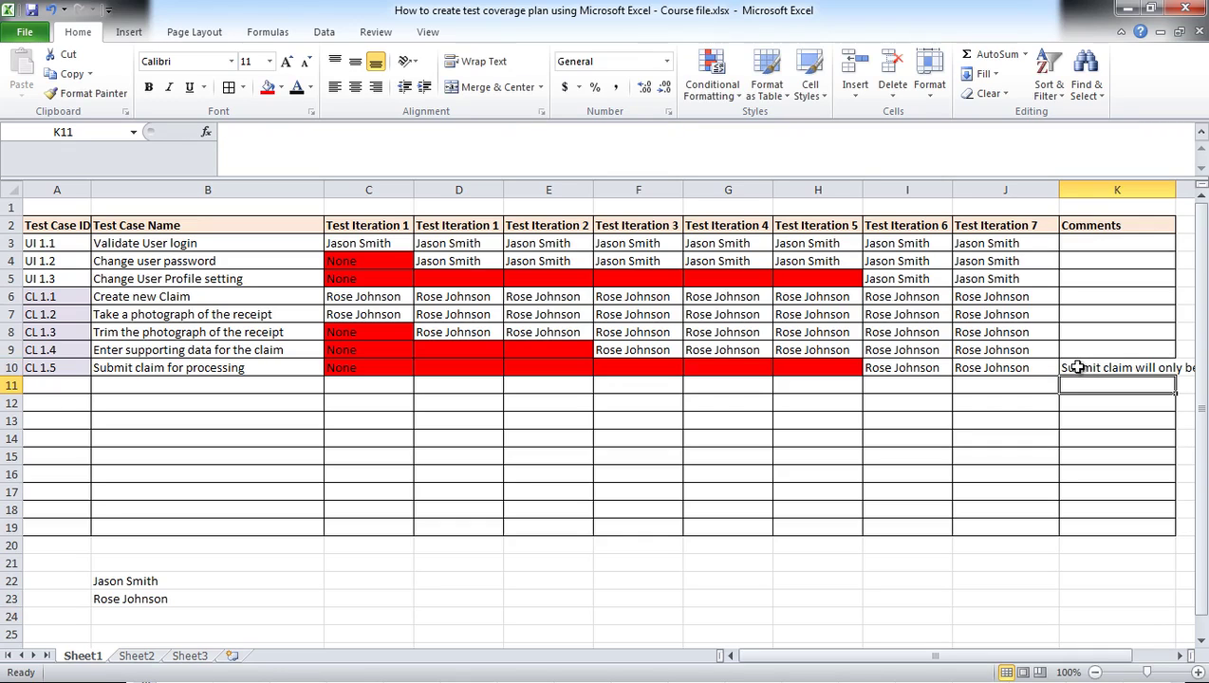
click(1078, 367)
click(476, 61)
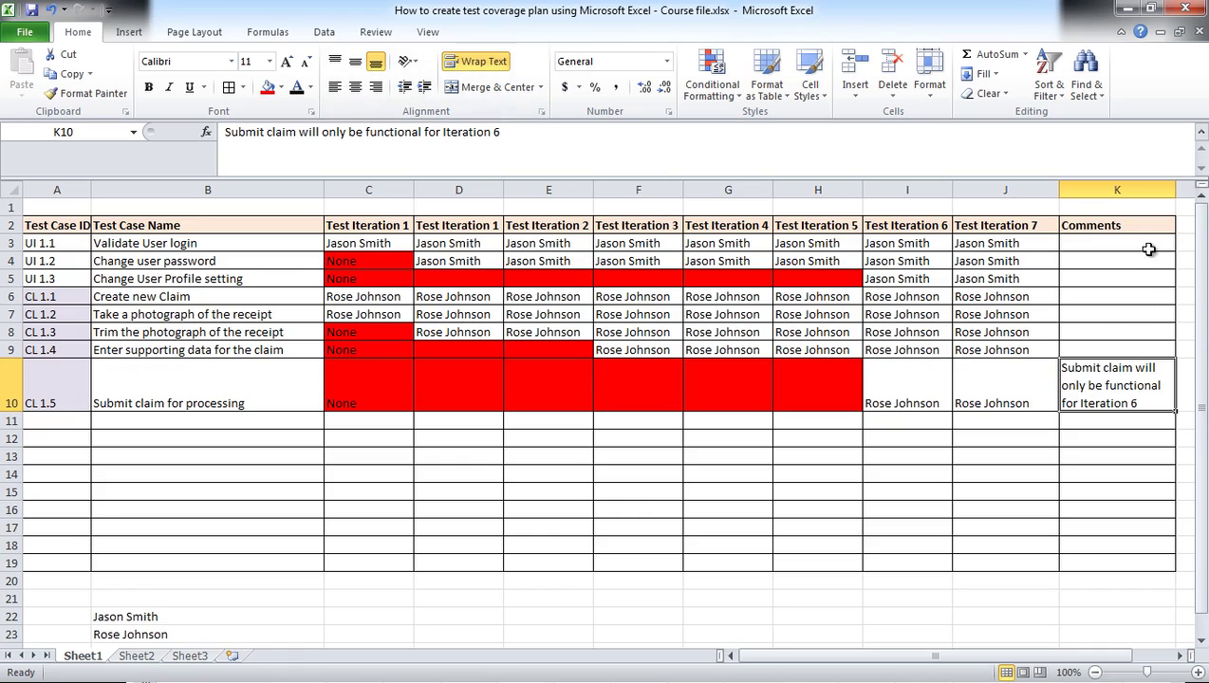
drag(1175, 191, 1179, 194)
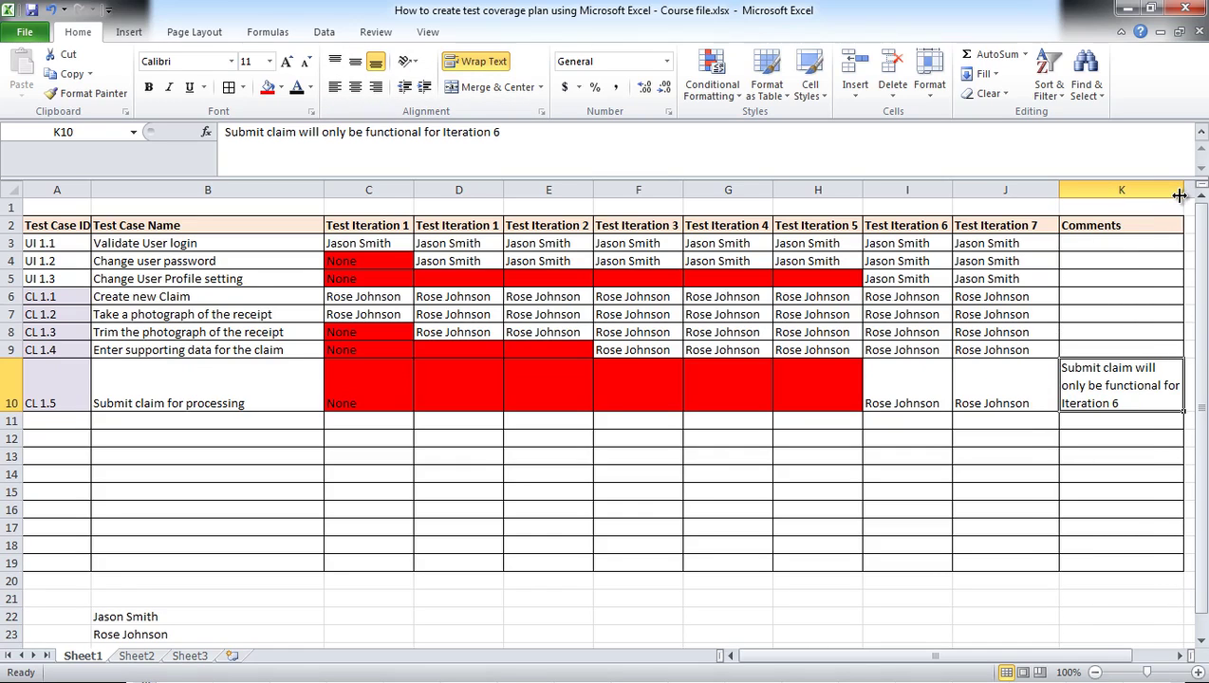